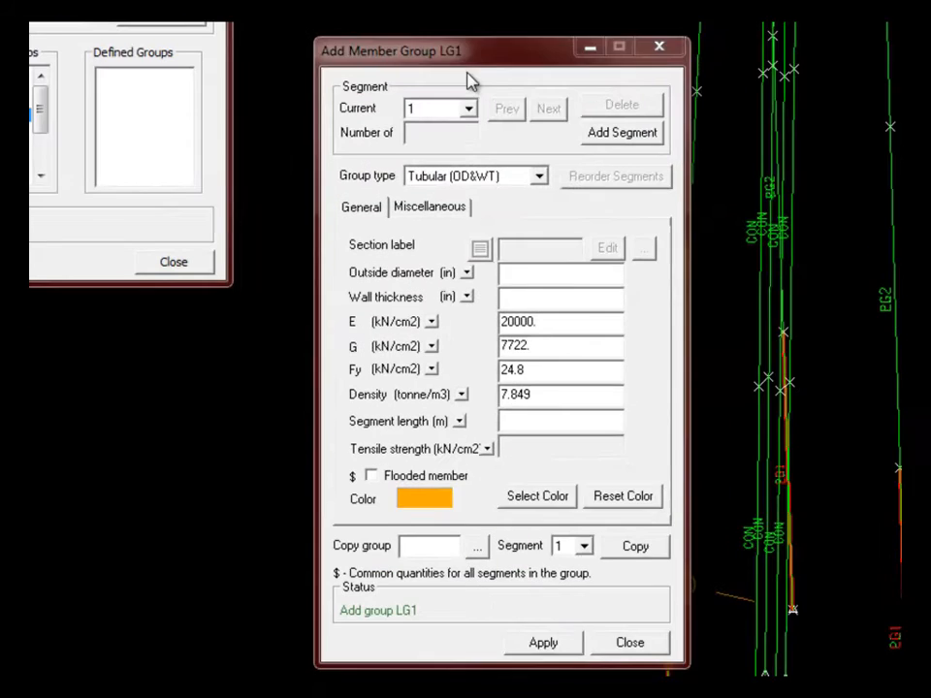
# - Give LG1's first segment 48.5 in OD, 1.75 in wall, 1.0 m length, flooded, Fy 34.5
pyautogui.moveTo(380, 209); pyautogui.dragTo(329, 208)
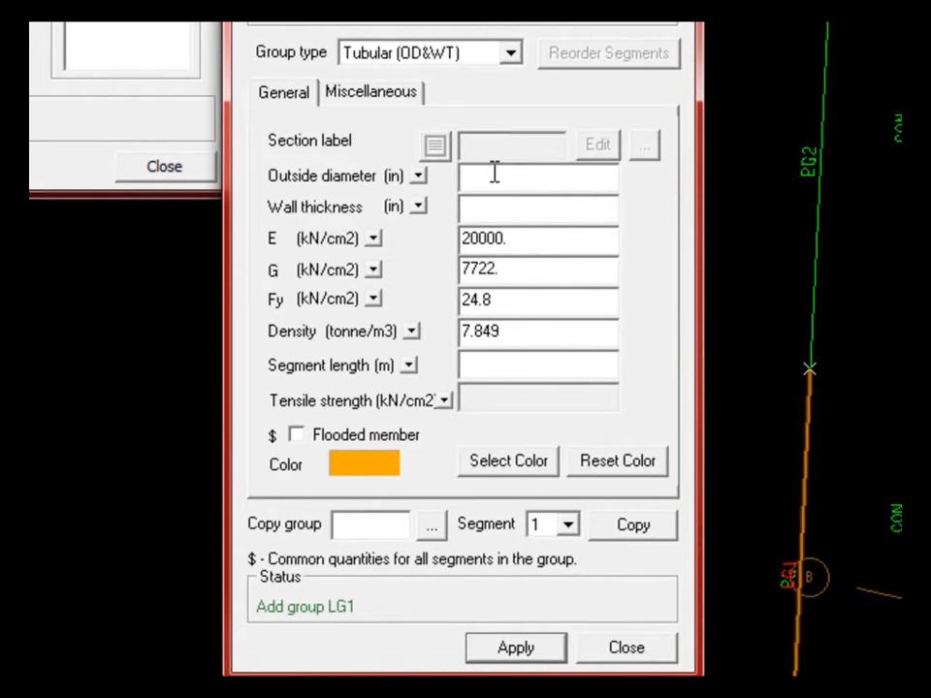
pyautogui.write('48.5')
pyautogui.press('Tab')
pyautogui.write('1.75')
pyautogui.click(503, 364)
pyautogui.write('1.0')
pyautogui.click(296, 439)
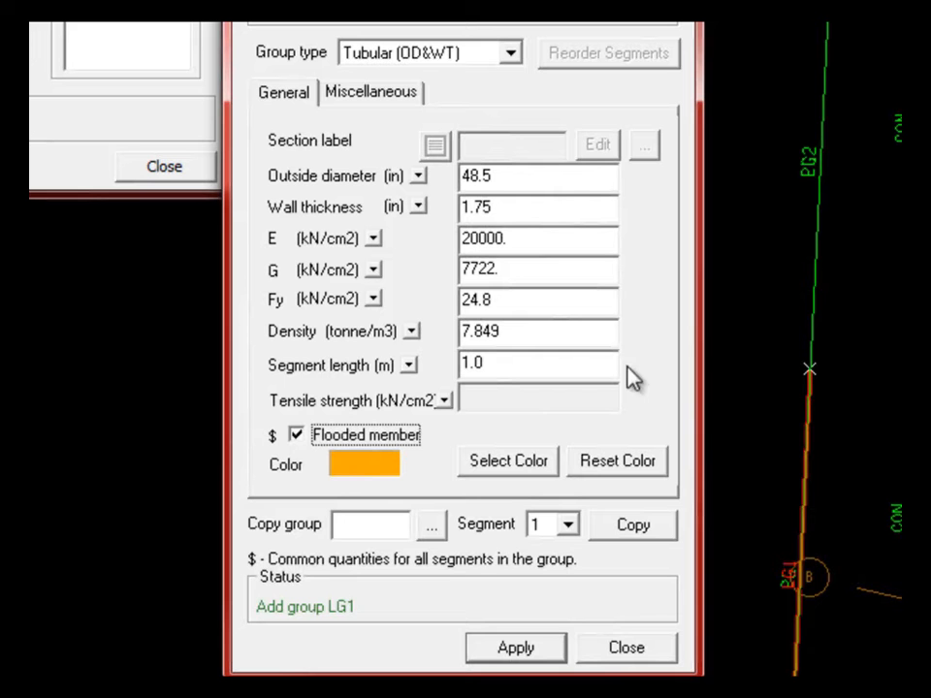
pyautogui.moveTo(504, 305); pyautogui.dragTo(419, 304)
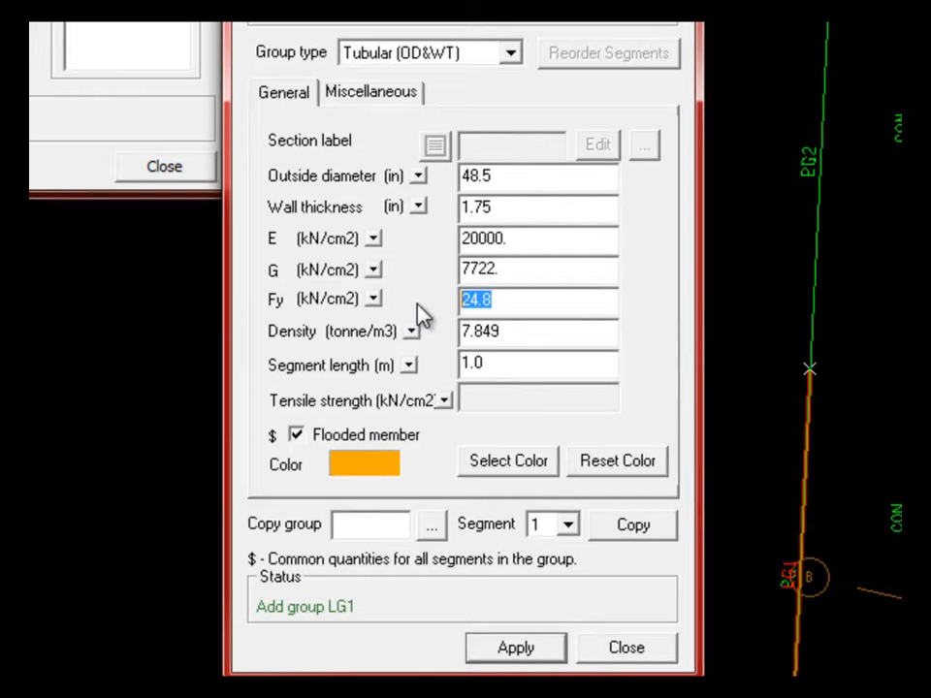
pyautogui.write('34.5')
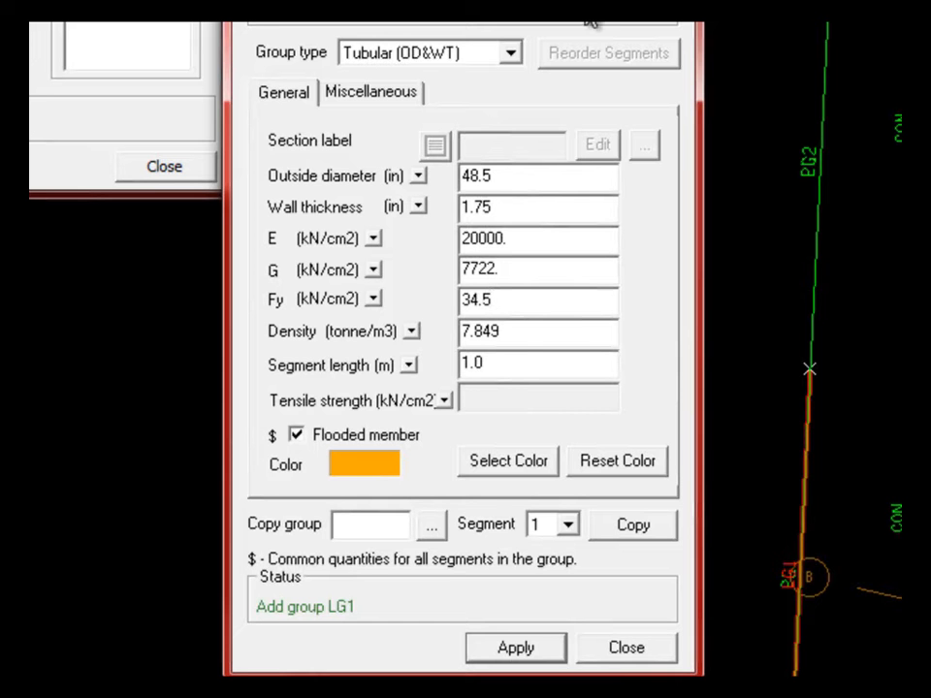
pyautogui.press('Return')
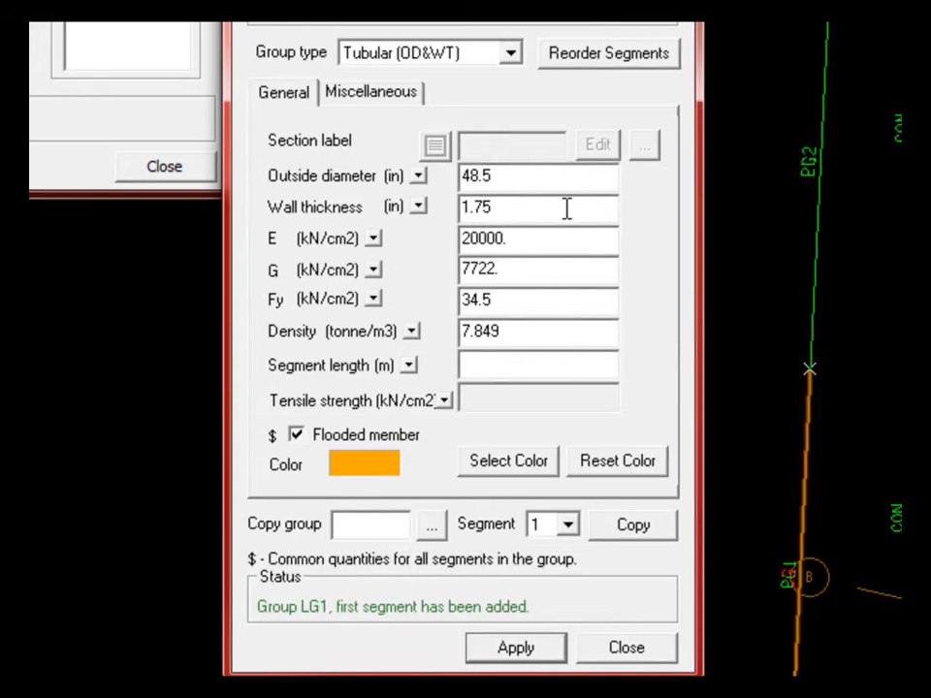
# - Enter 47 in OD and 1.0 in wall for LG1's next segment
pyautogui.moveTo(507, 174); pyautogui.dragTo(422, 186)
pyautogui.write('47')
pyautogui.press('Tab')
pyautogui.write('1.0')
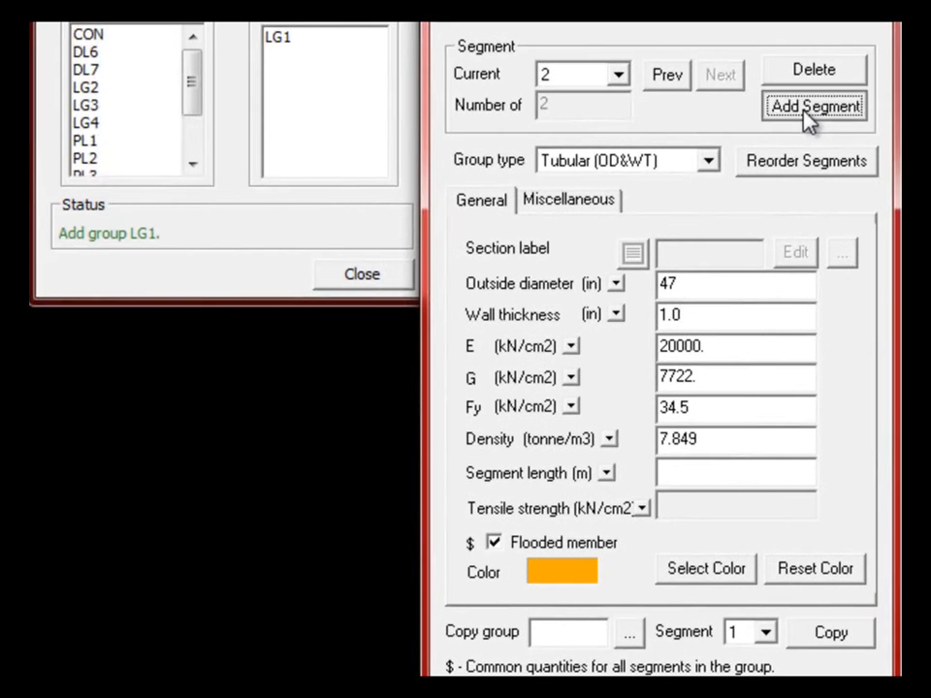
# - Save the 47 × 1.0 in segment and enter a third at 48.5 in OD, 1.75 in wall, 1.0 m
pyautogui.click(736, 78)
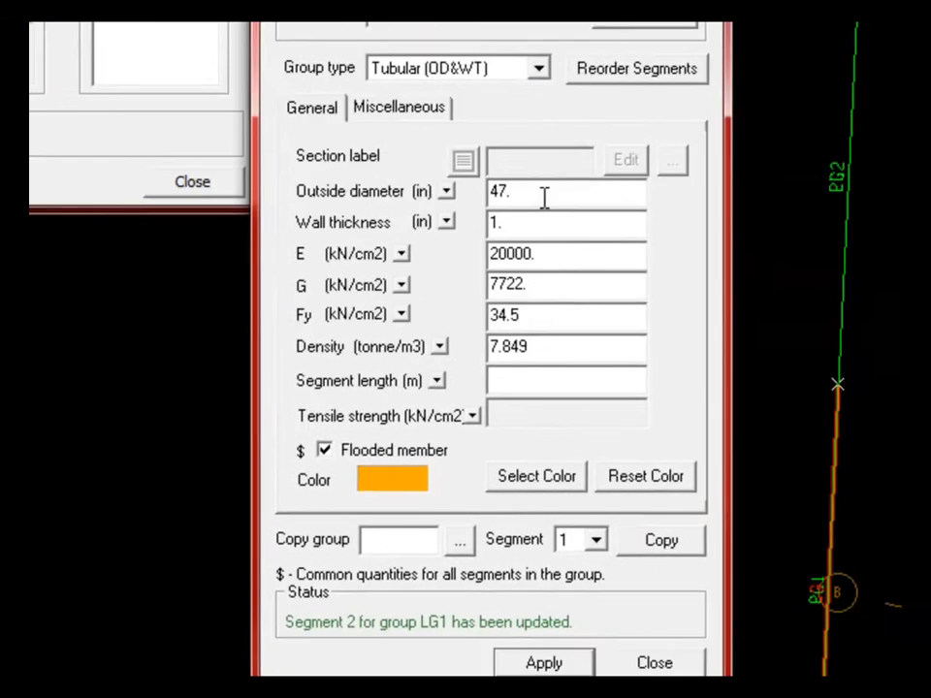
pyautogui.moveTo(547, 194); pyautogui.dragTo(473, 189)
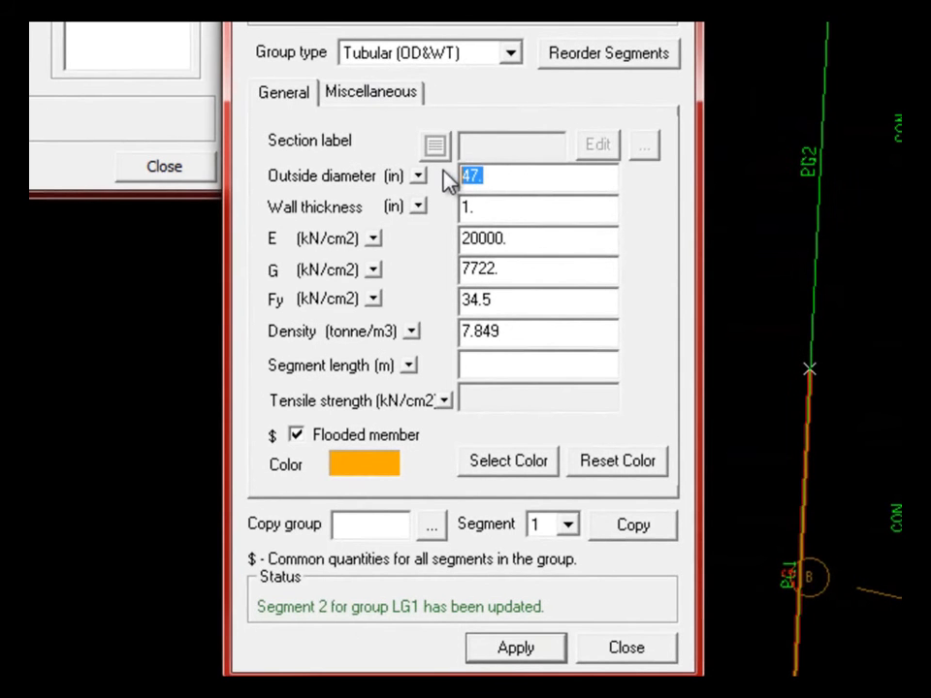
pyautogui.write('48.5')
pyautogui.click(493, 213)
pyautogui.write('75')
pyautogui.click(505, 367)
pyautogui.write('1.0')
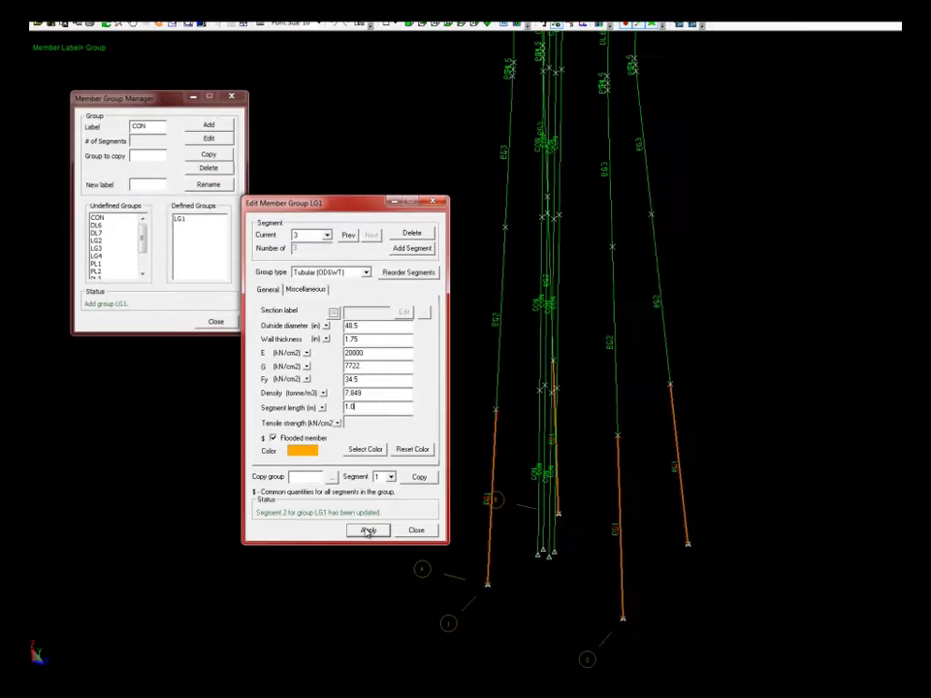
# - Apply LG1's third segment, display members as solid cylinders, and start adding group LG2
pyautogui.click(368, 531)
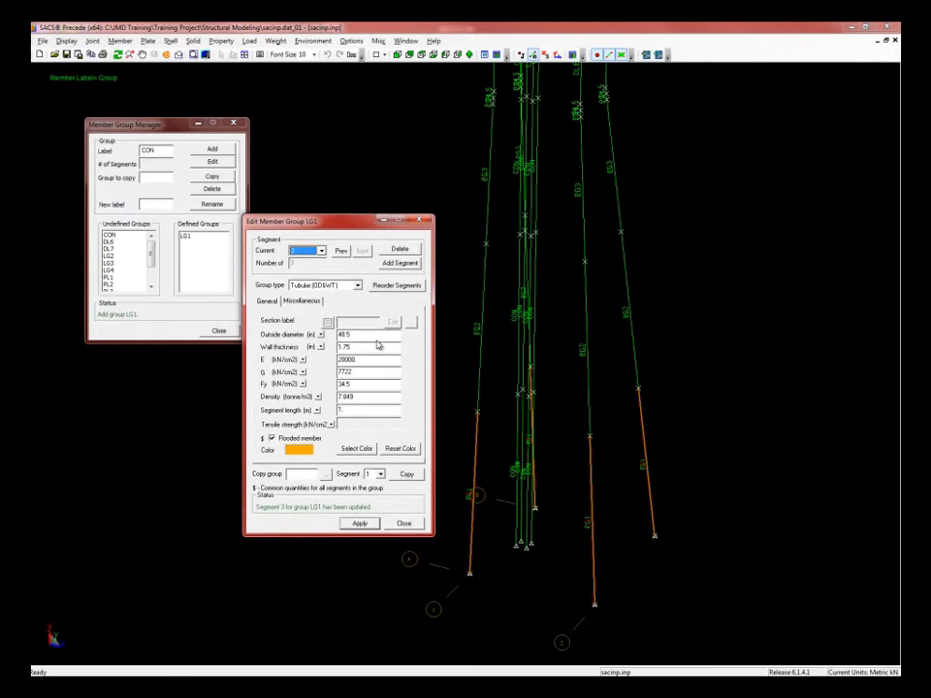
pyautogui.click(204, 55)
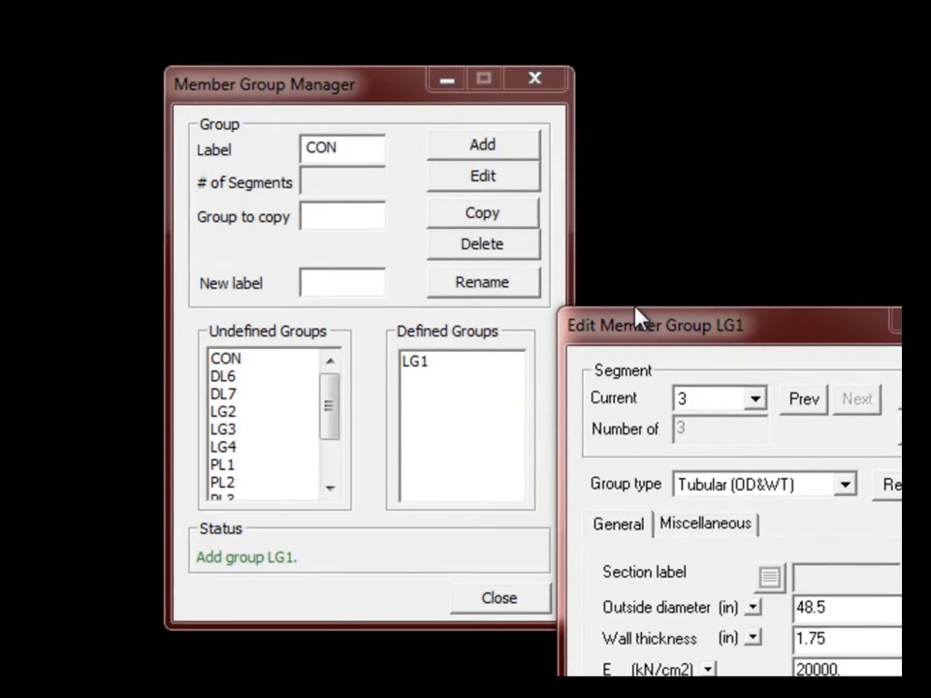
pyautogui.click(664, 335)
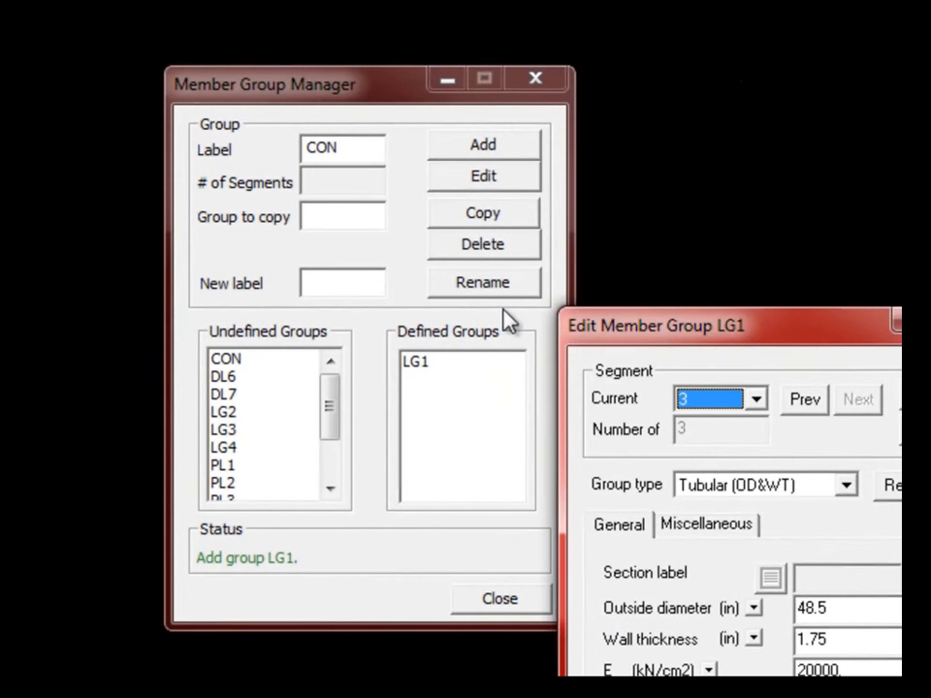
pyautogui.click(289, 395)
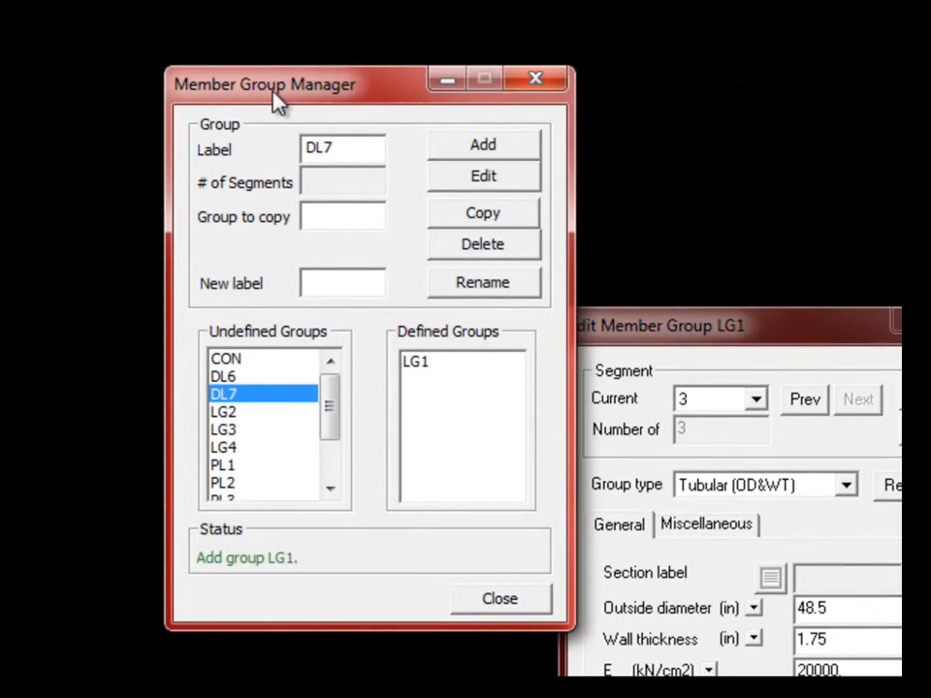
pyautogui.click(233, 414)
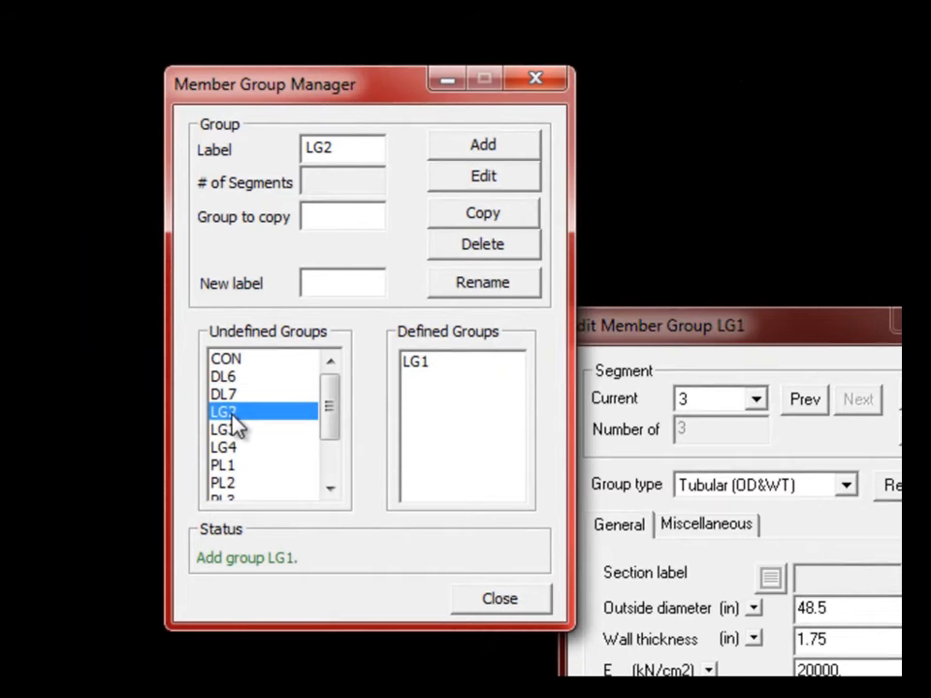
pyautogui.click(474, 145)
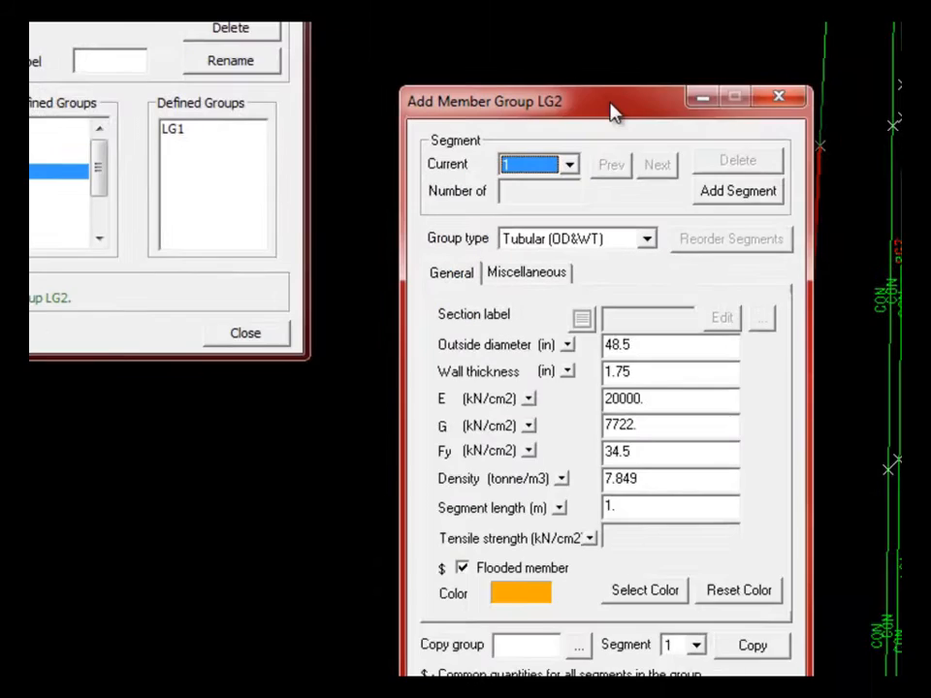
# - Keep LG2's first segment at 48.5 × 1.75 in and add a second segment
pyautogui.moveTo(921, 333); pyautogui.dragTo(856, 329)
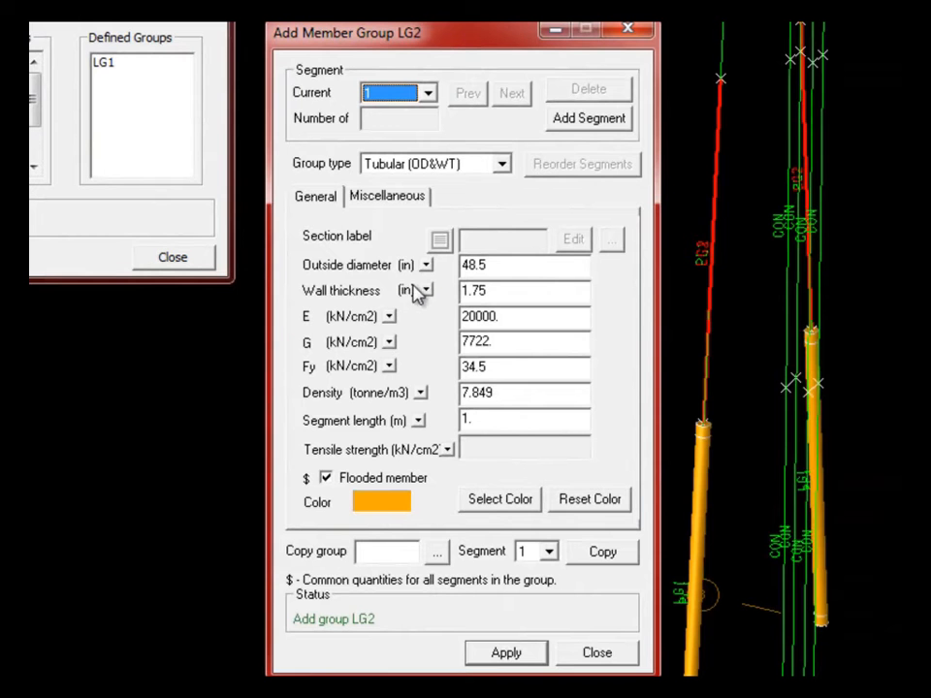
pyautogui.click(522, 266)
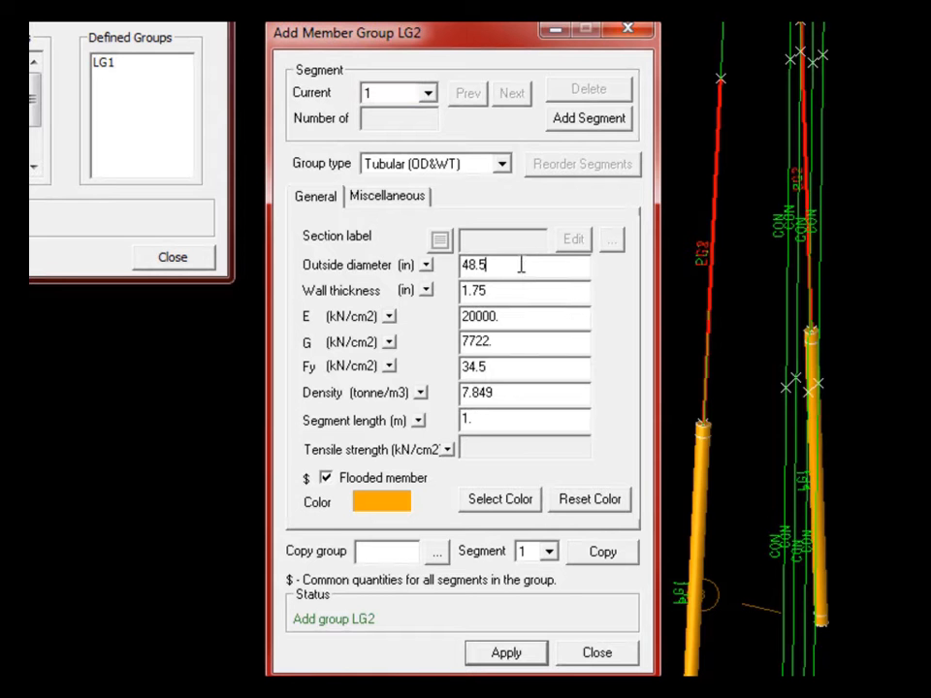
pyautogui.click(497, 290)
pyautogui.click(479, 421)
pyautogui.click(573, 118)
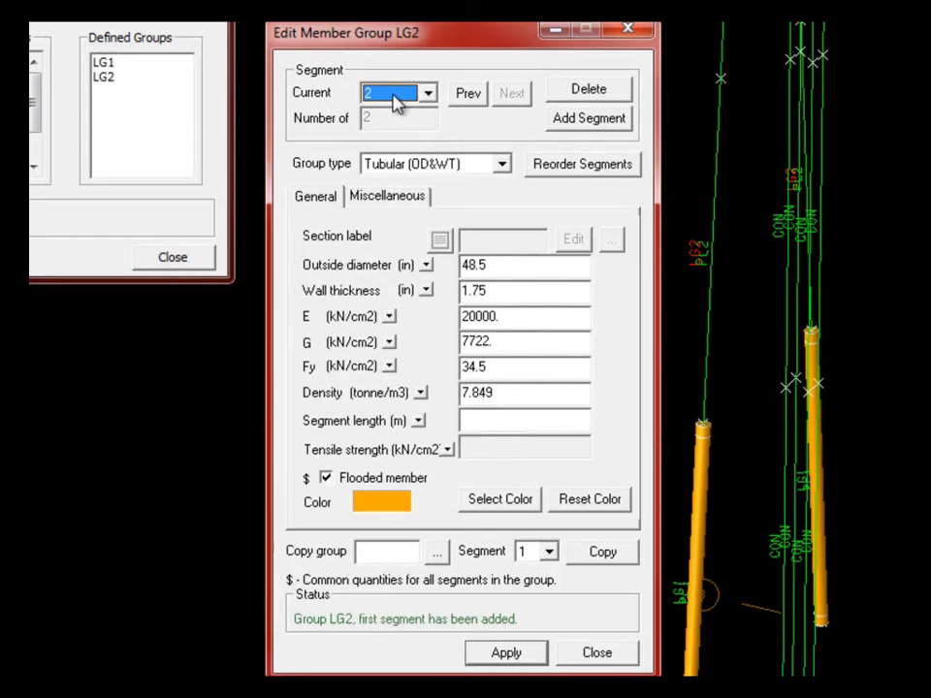
# - Set LG2's second segment to 47 in OD and 1.0 in wall, then add a third
pyautogui.moveTo(500, 263); pyautogui.dragTo(438, 271)
pyautogui.write('47')
pyautogui.press('Tab')
pyautogui.write('1.0')
pyautogui.click(574, 120)
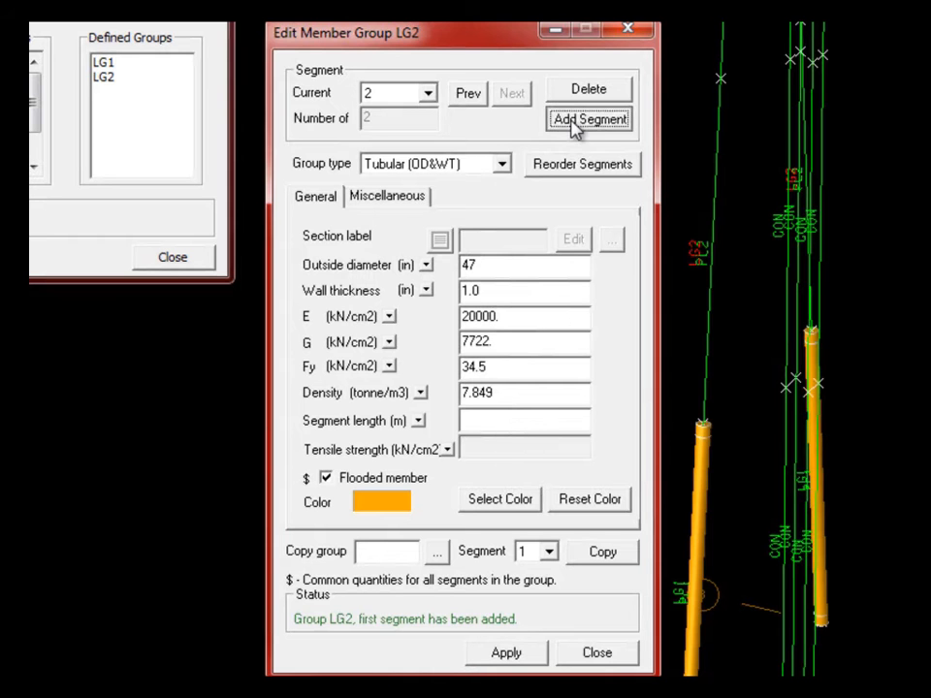
# - Give LG2's third segment 48.5 in OD, 1.75 in wall and 1 m length, and apply
pyautogui.moveTo(497, 264); pyautogui.dragTo(452, 261)
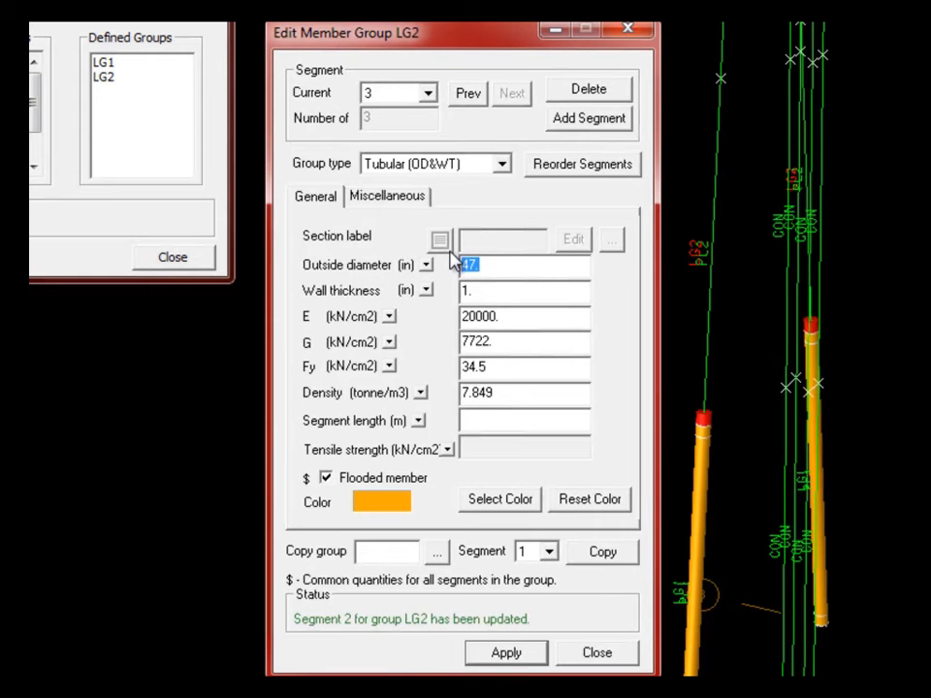
pyautogui.write('48.5')
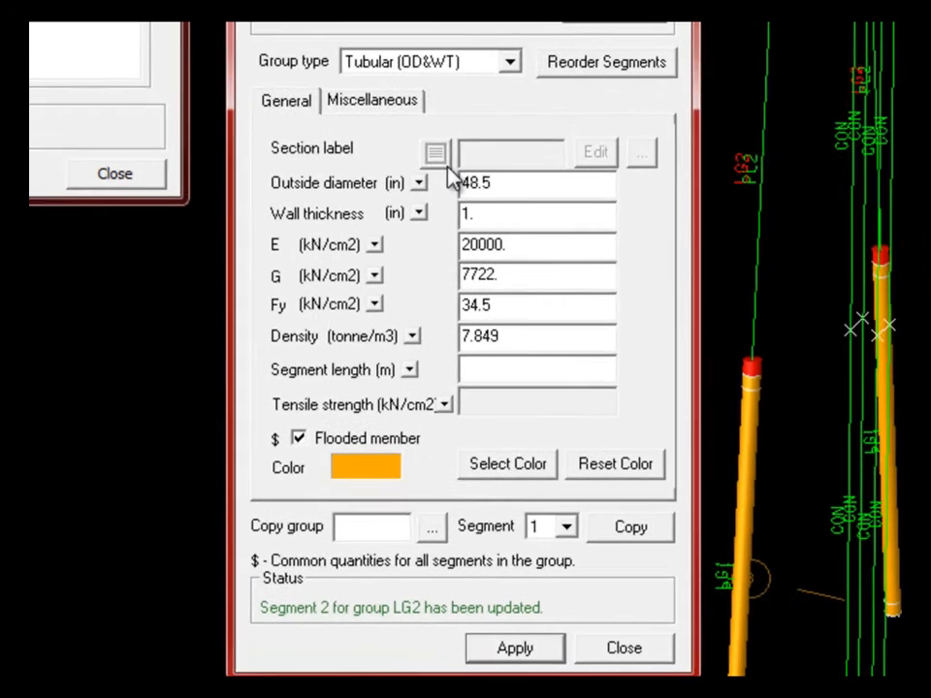
pyautogui.click(515, 212)
pyautogui.write('1.')
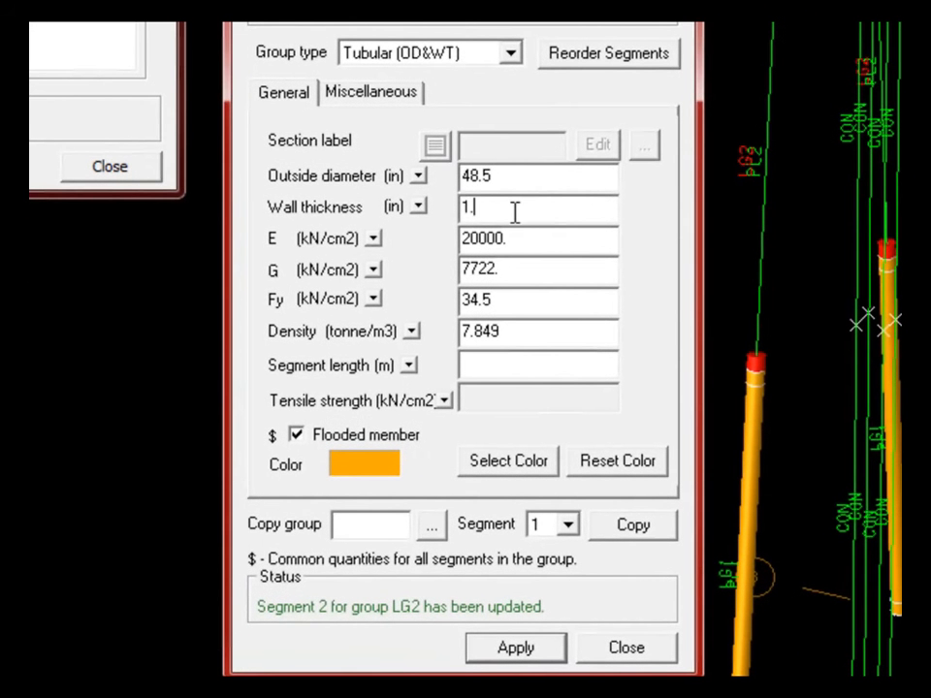
pyautogui.write('75')
pyautogui.click(528, 364)
pyautogui.write('1')
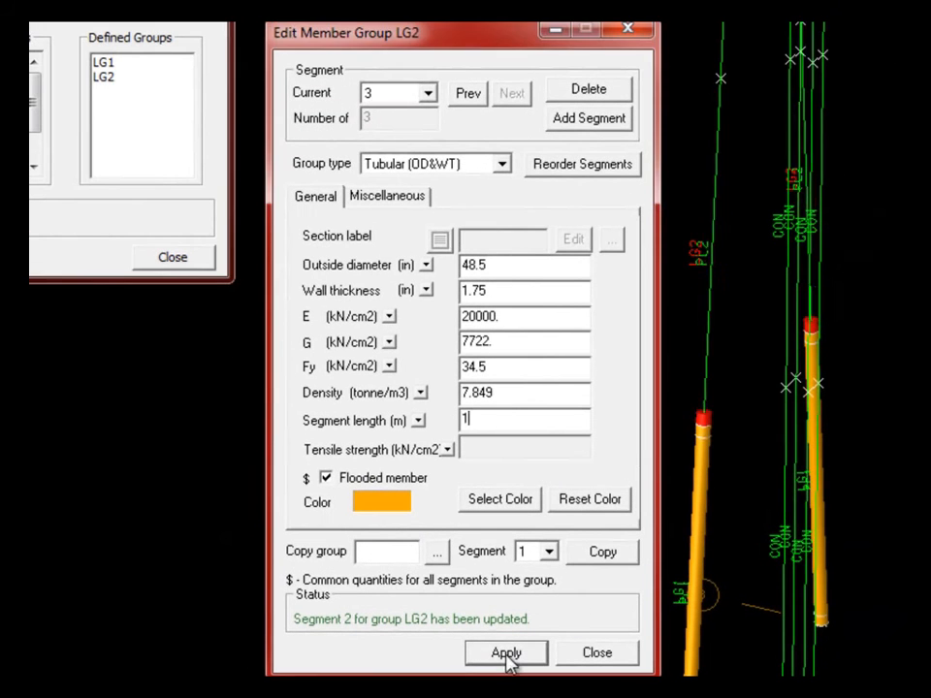
pyautogui.click(517, 655)
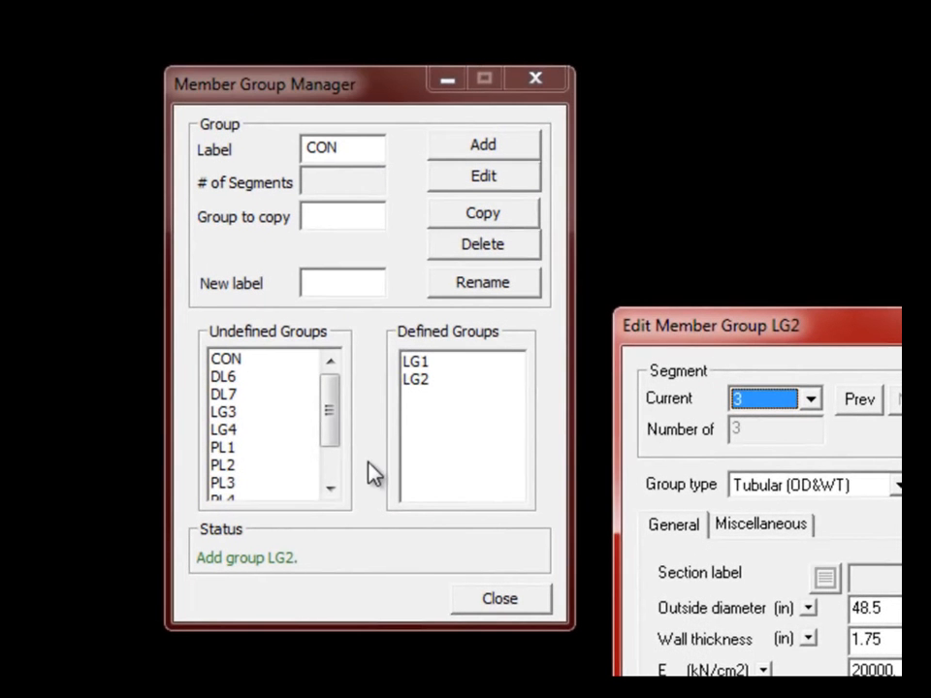
pyautogui.click(373, 473)
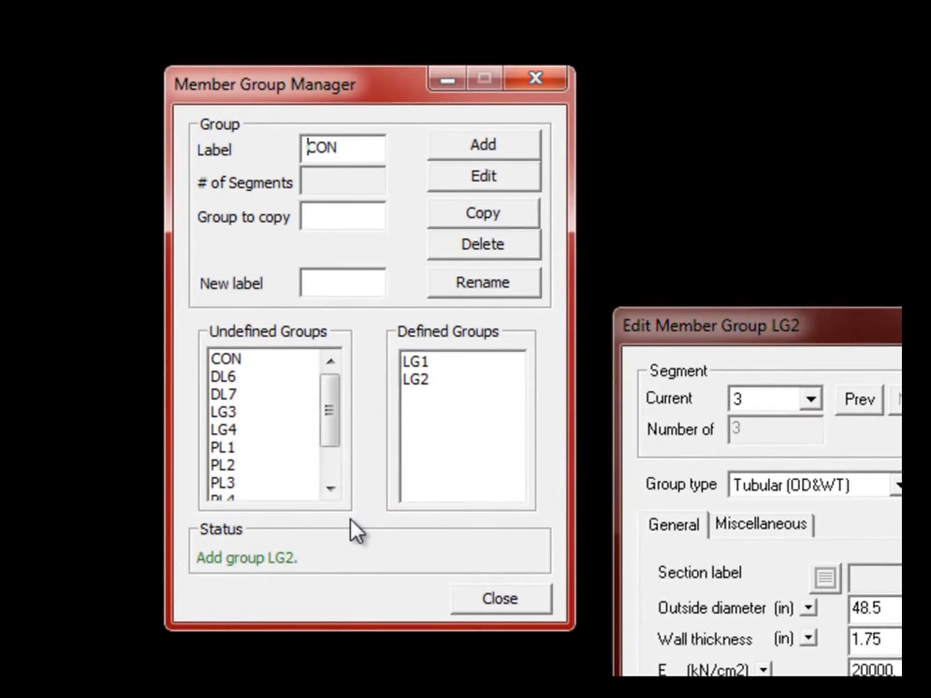
# - Start defining group LG3, keeping its first segment and adding a second
pyautogui.click(230, 411)
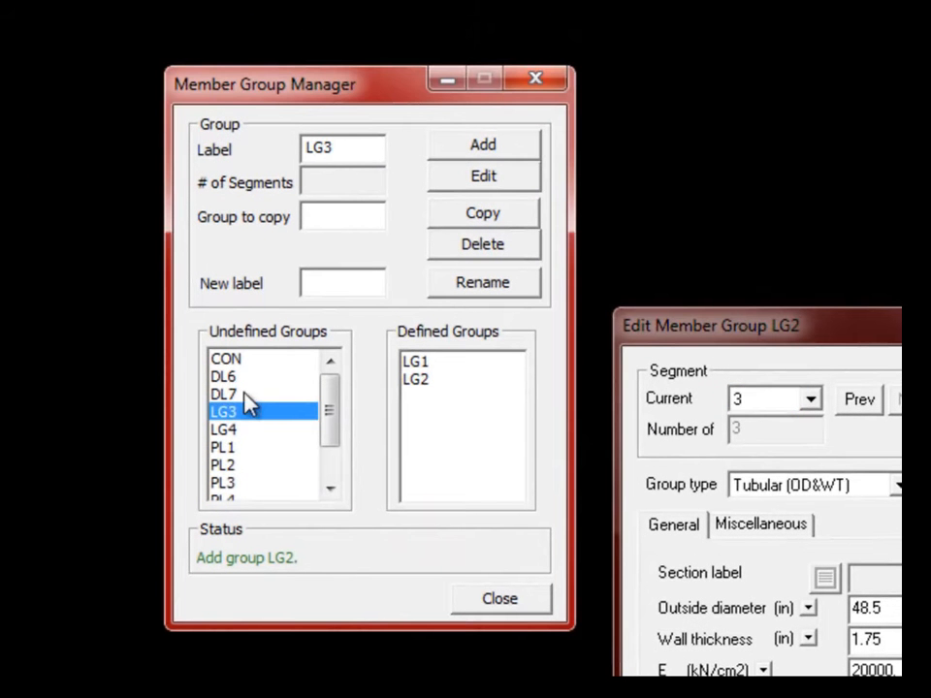
pyautogui.click(481, 147)
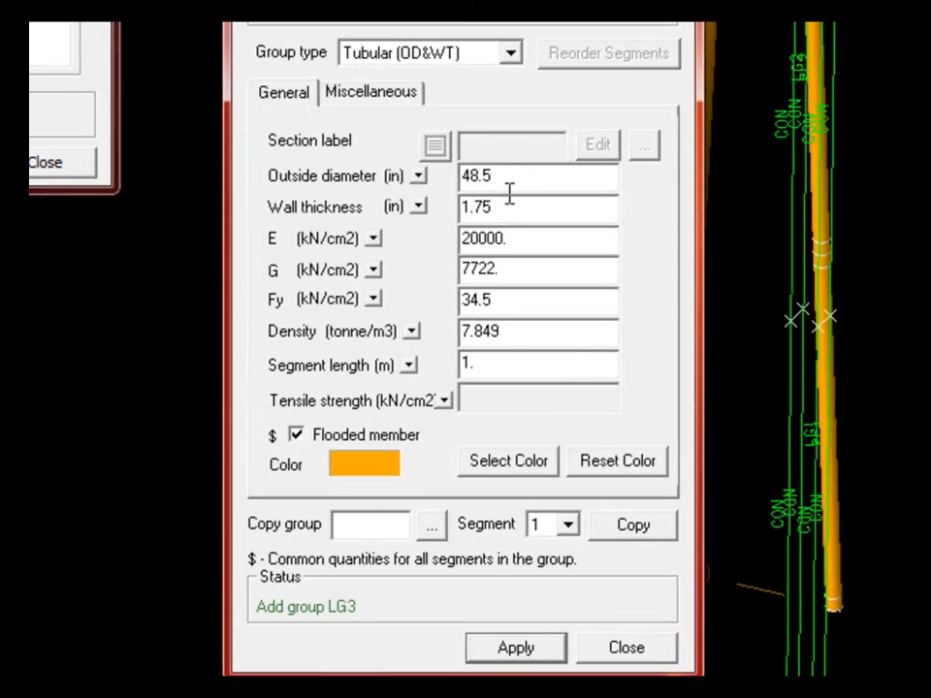
pyautogui.click(532, 230)
pyautogui.click(483, 367)
pyautogui.click(677, 252)
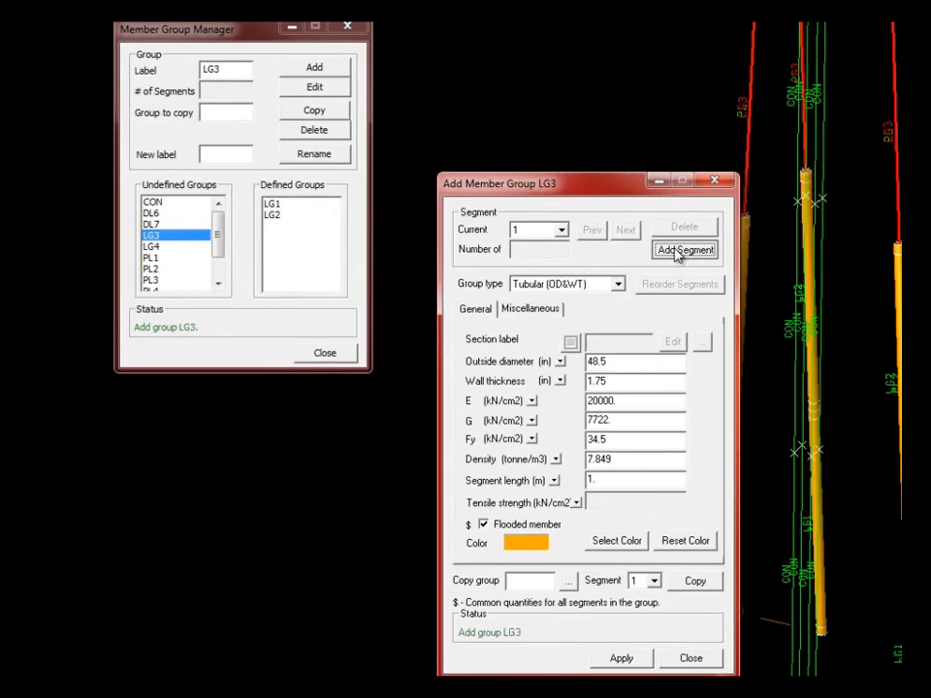
# - Set LG3's second segment to 47 in OD and 1.0 in wall, then add a third
pyautogui.moveTo(624, 364); pyautogui.dragTo(561, 364)
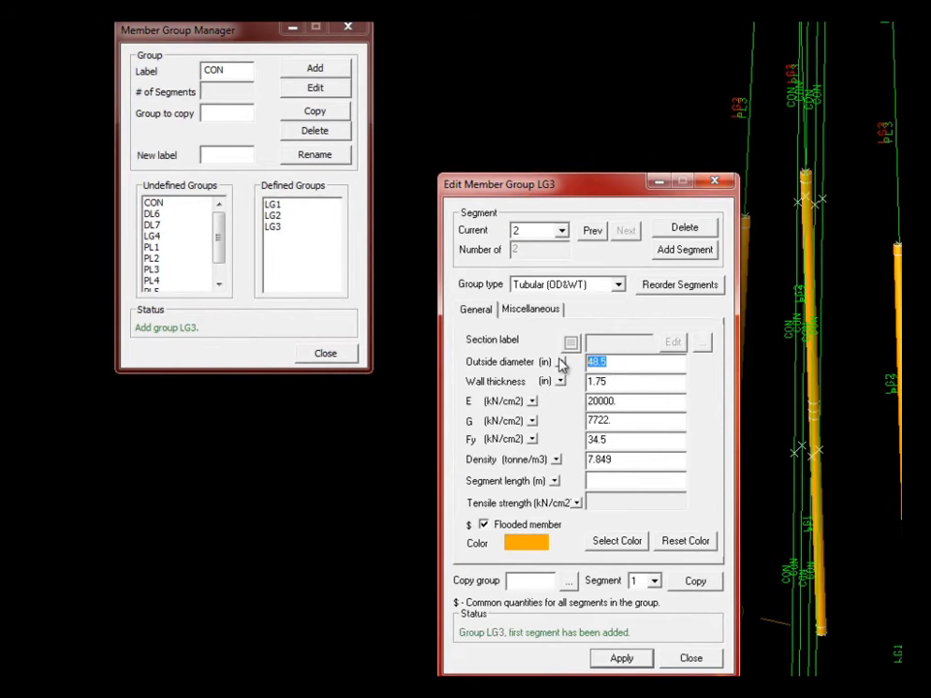
pyautogui.write('47')
pyautogui.press('Tab')
pyautogui.write('1.0')
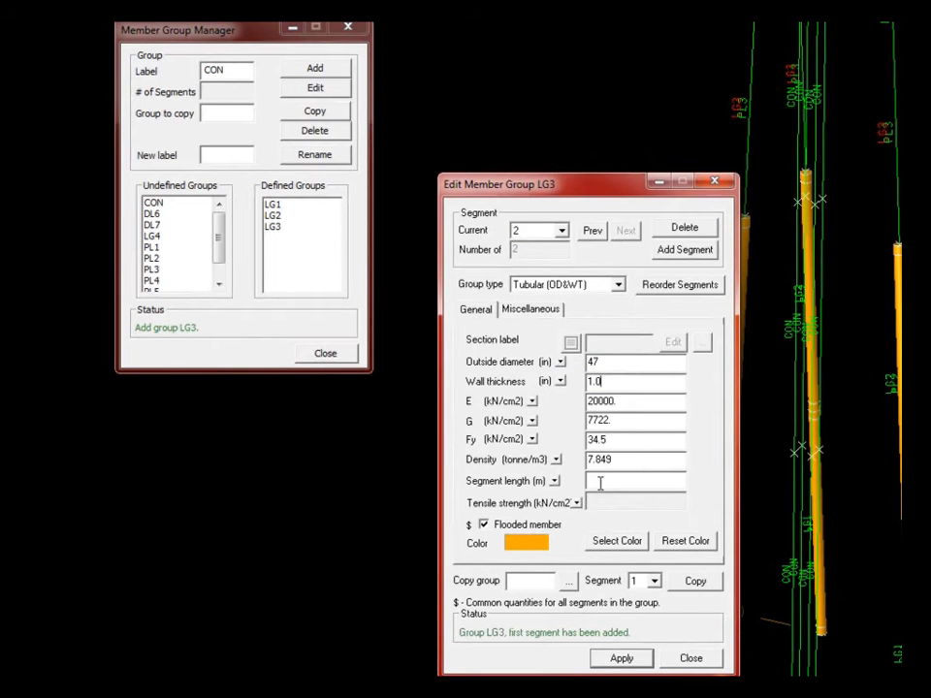
pyautogui.click(682, 251)
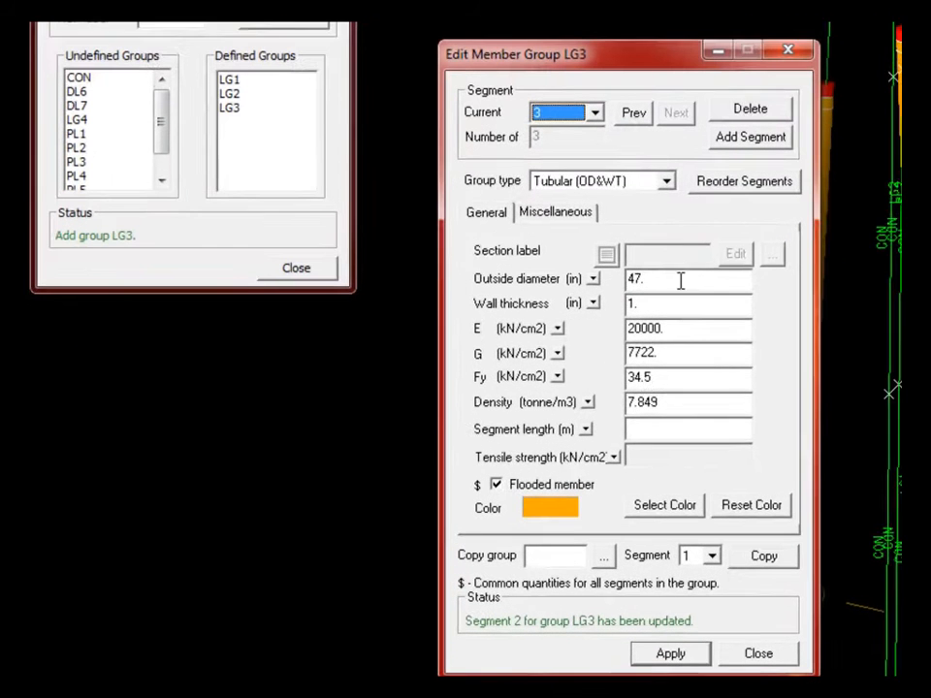
# - Enter LG3's third segment as 48.5 in OD, 1.75 in wall, 1.0 m long
pyautogui.moveTo(624, 363); pyautogui.dragTo(573, 364)
pyautogui.write('48.5')
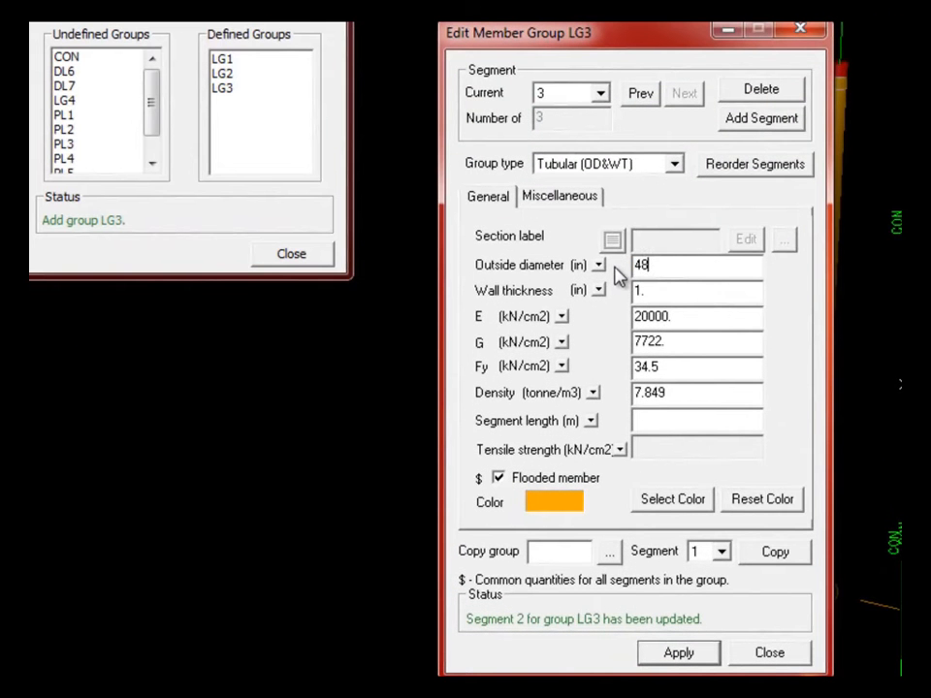
pyautogui.click(653, 293)
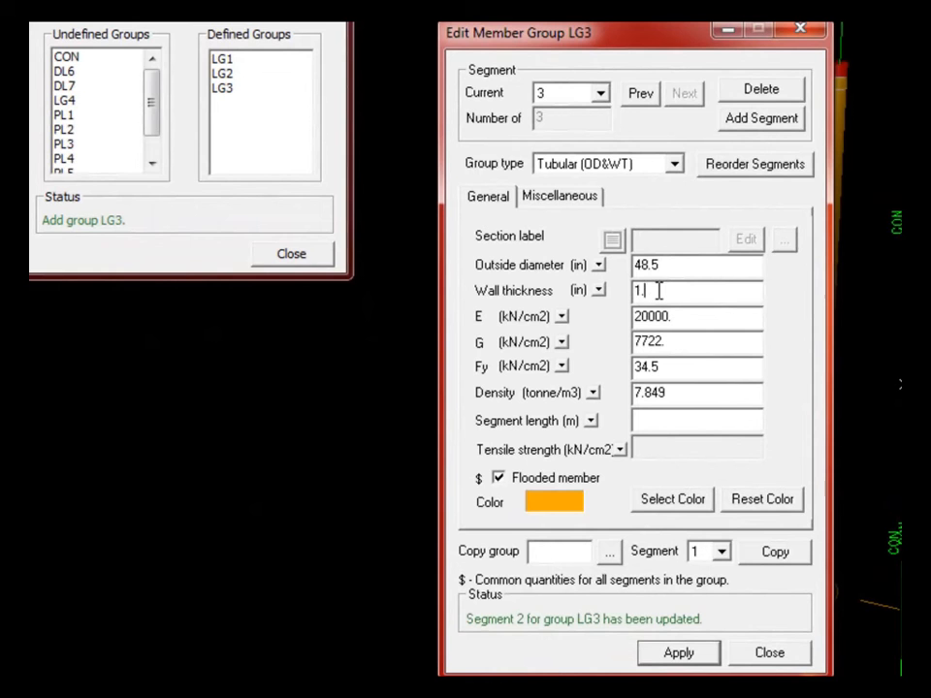
pyautogui.write('75')
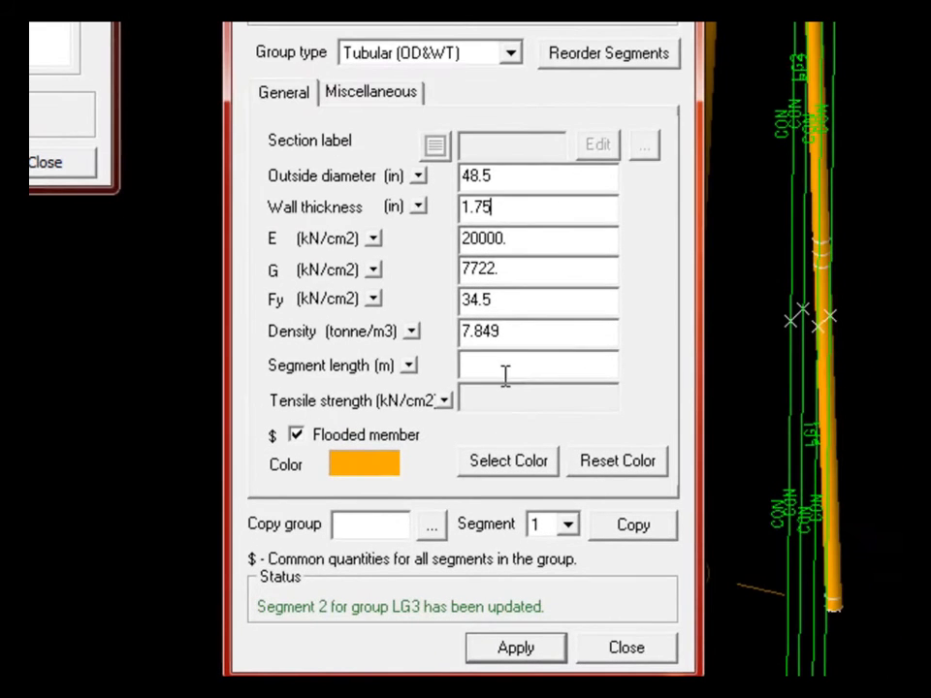
pyautogui.click(598, 402)
pyautogui.write('1.0')
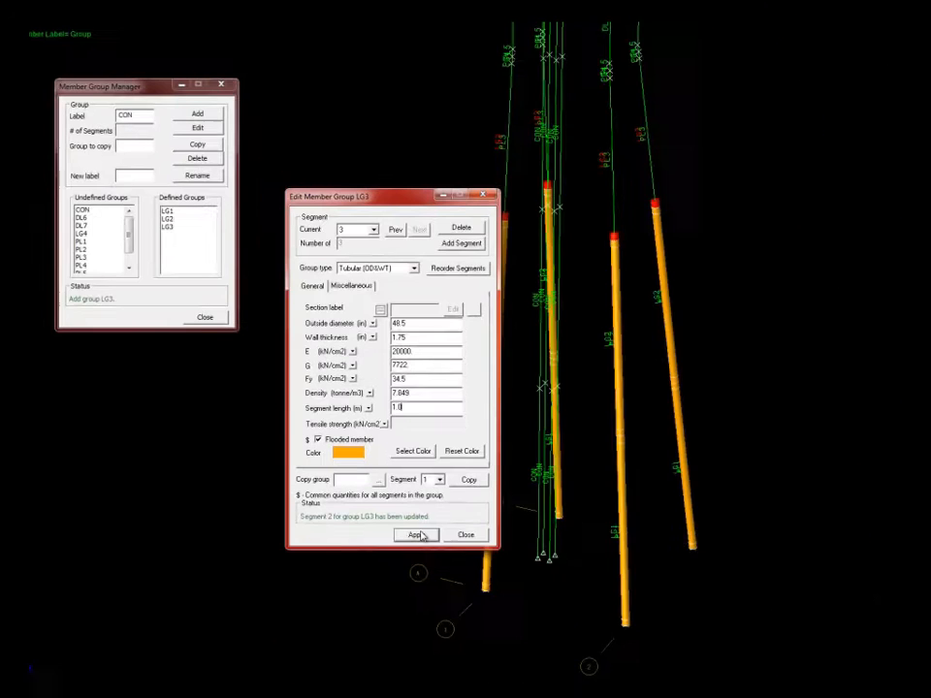
# - Apply LG3's third segment and check the 3-D model view
pyautogui.click(417, 536)
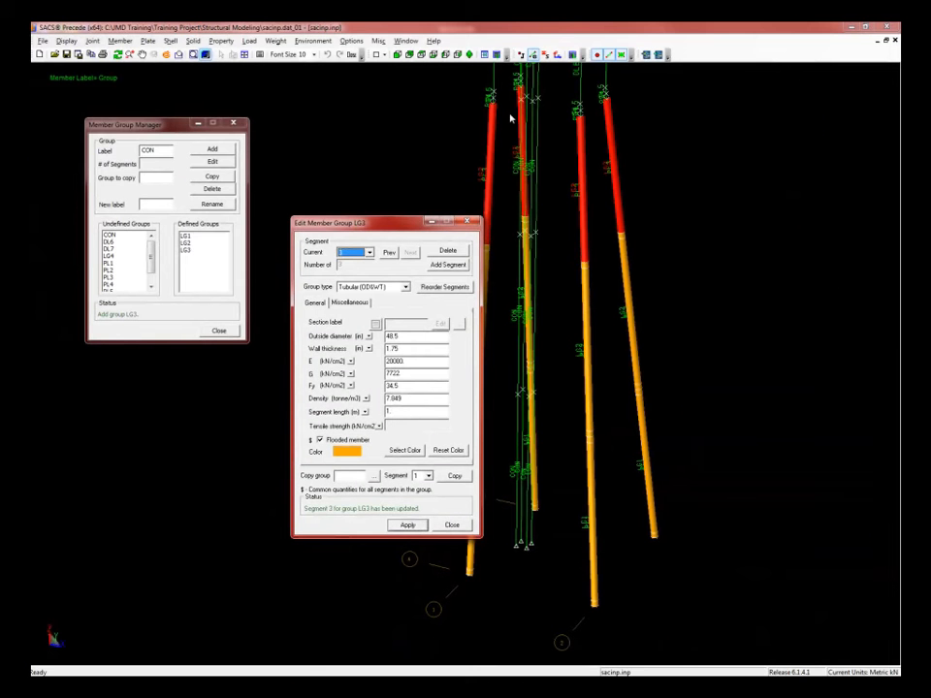
pyautogui.click(438, 132)
pyautogui.scroll(-4, 488, 217)
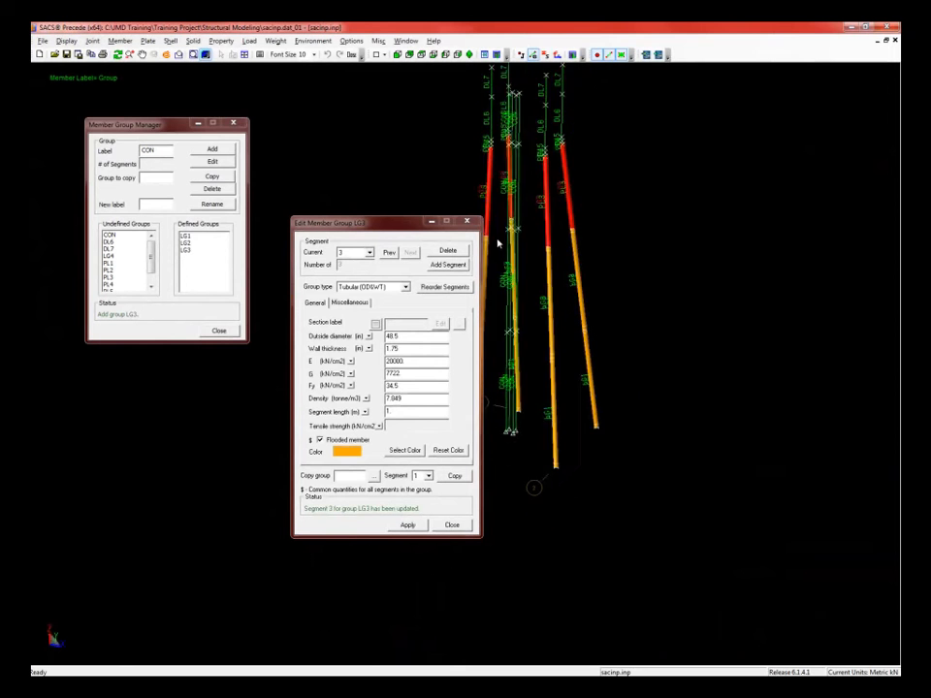
pyautogui.scroll(3, 433, 129)
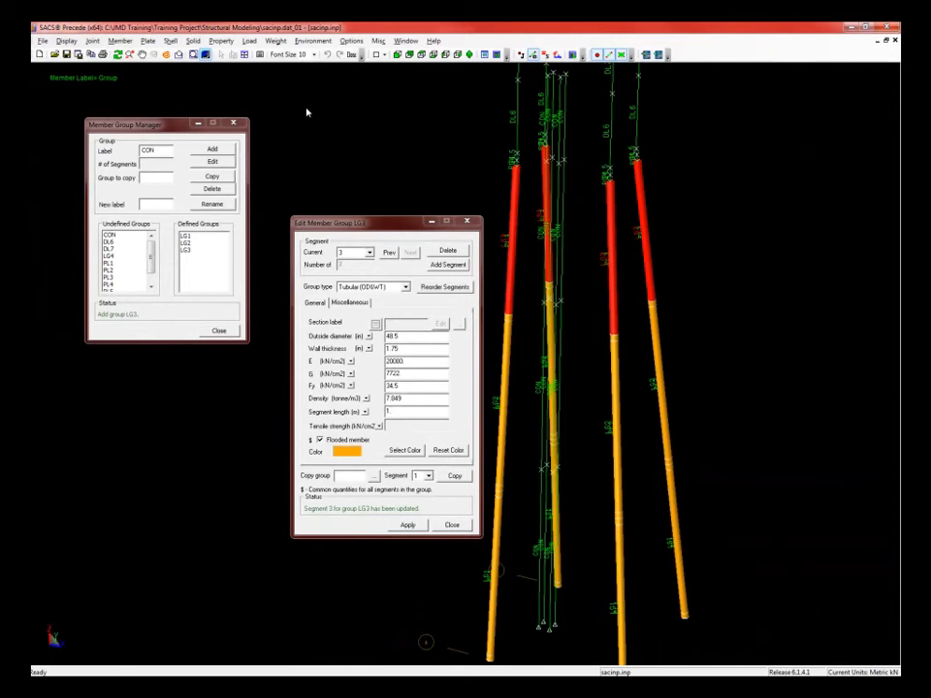
# - Select LG4 from the undefined groups and start adding it
pyautogui.click(157, 122)
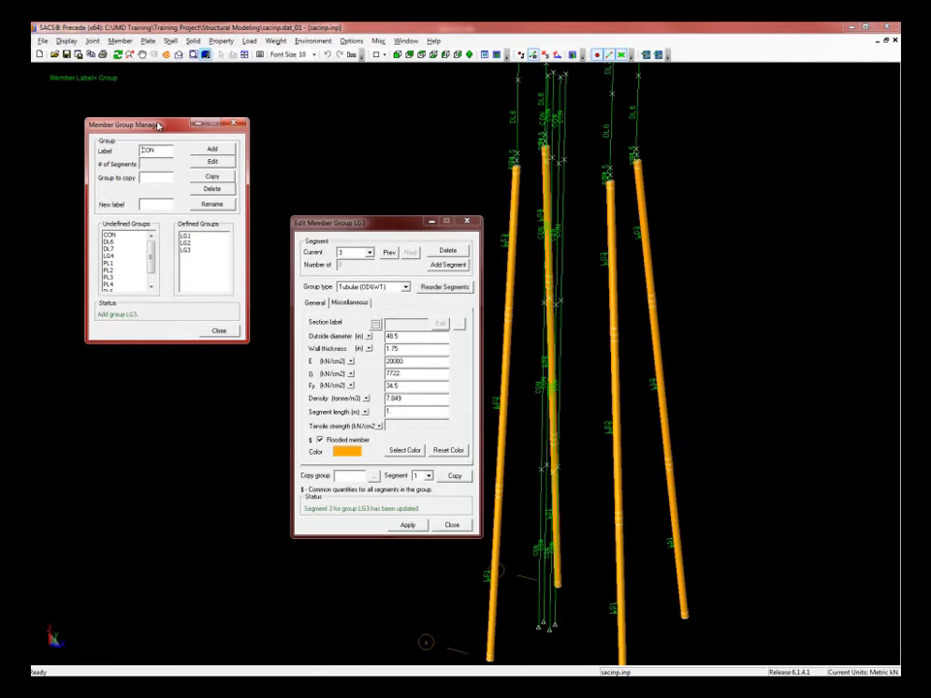
pyautogui.click(111, 257)
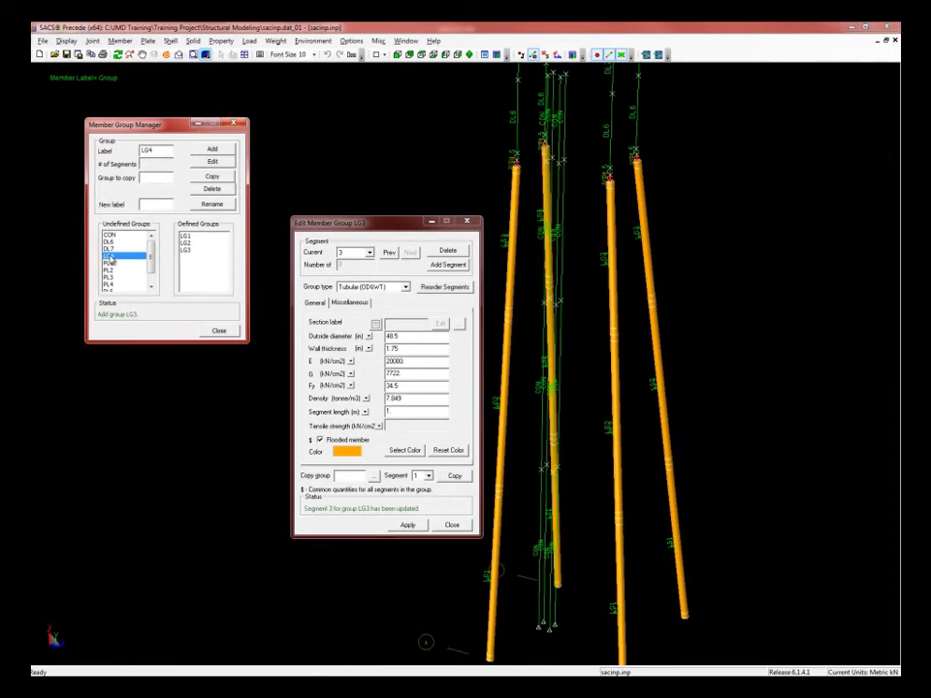
pyautogui.click(212, 150)
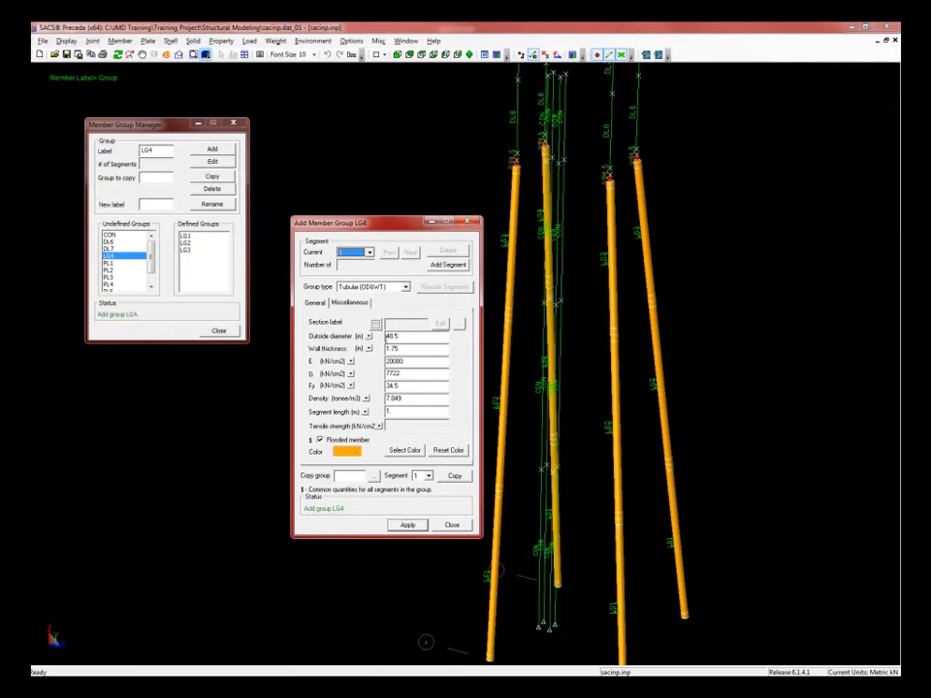
# - Apply LG4 as one unflooded 48.5 × 1.75 in segment with no segment length
pyautogui.click(412, 349)
pyautogui.doubleClick(389, 411)
pyautogui.press('BackSpace')
pyautogui.click(321, 442)
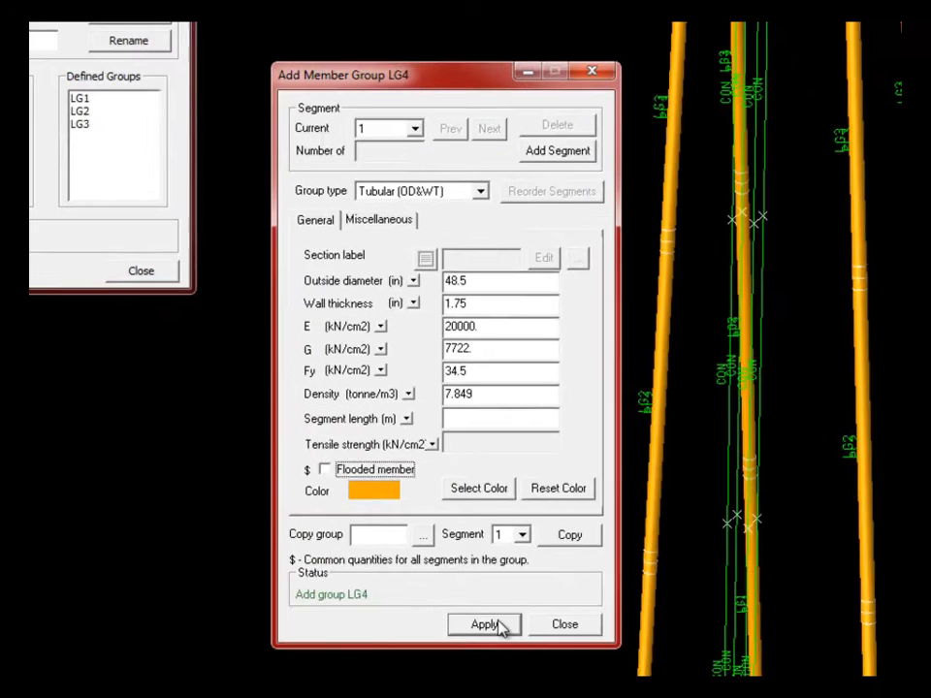
pyautogui.click(407, 525)
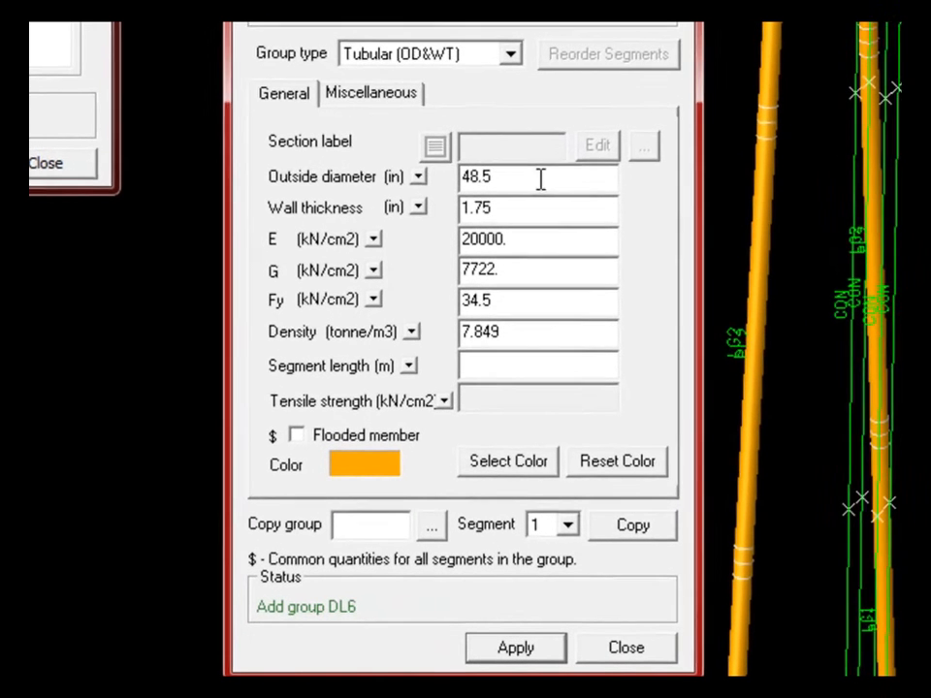
# - Set DL6's segment to 42 in OD and 1.5 in wall thickness
pyautogui.moveTo(547, 264); pyautogui.dragTo(439, 264)
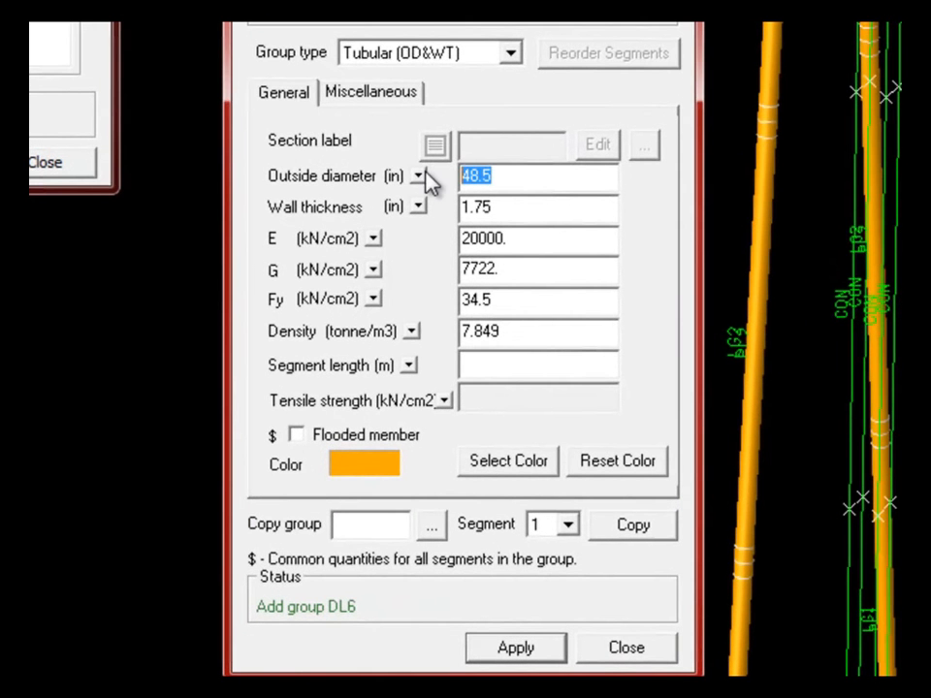
pyautogui.write('42')
pyautogui.click(508, 203)
pyautogui.press('BackSpace')
pyautogui.press('BackSpace')
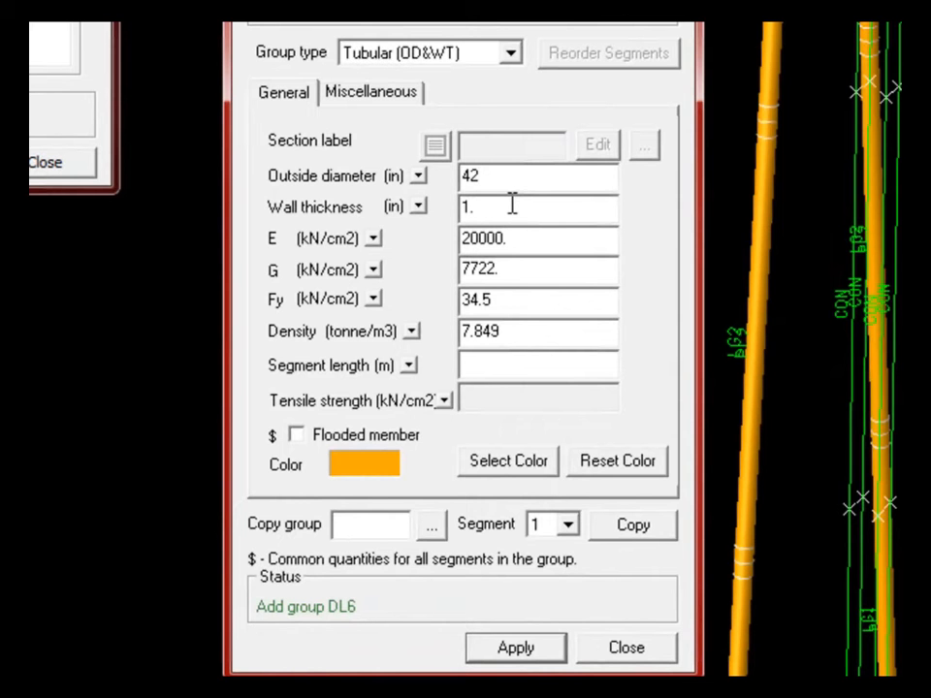
pyautogui.write('5')
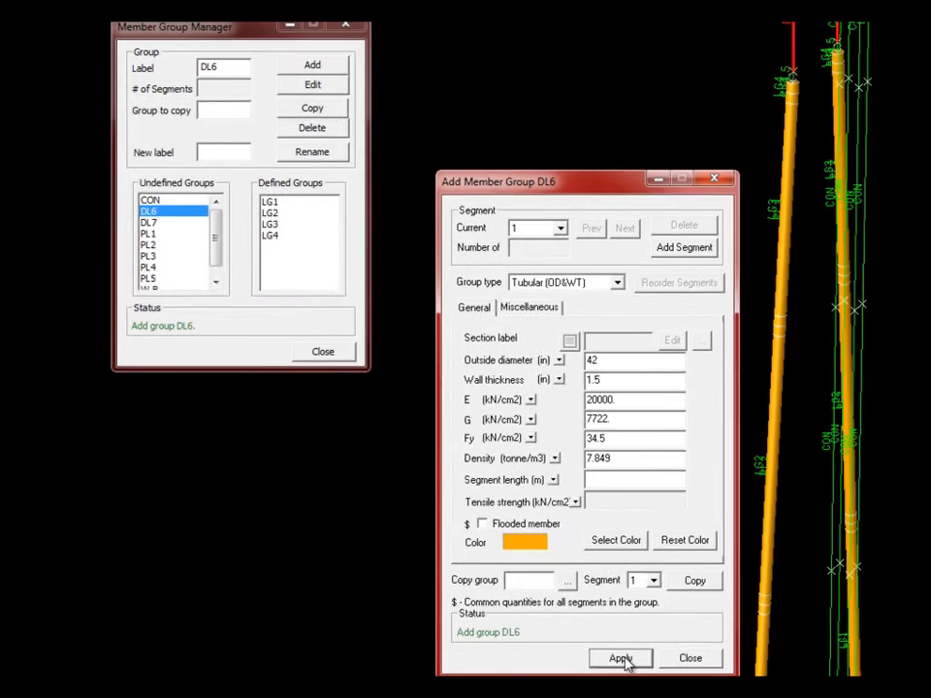
# - Apply DL6 and start adding group DL7 from the undefined groups
pyautogui.click(516, 648)
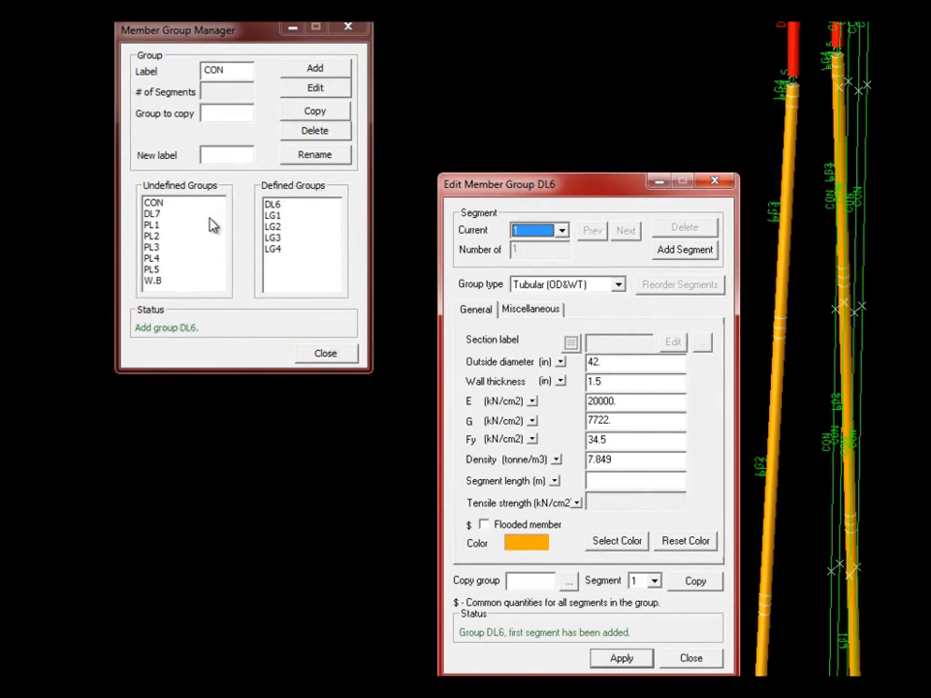
pyautogui.click(152, 214)
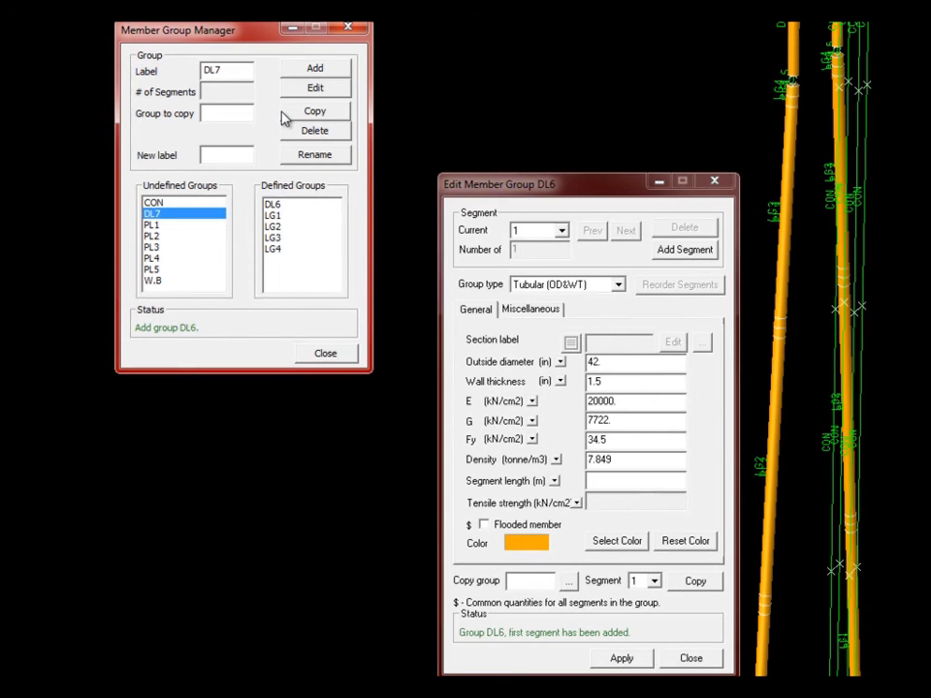
pyautogui.click(316, 68)
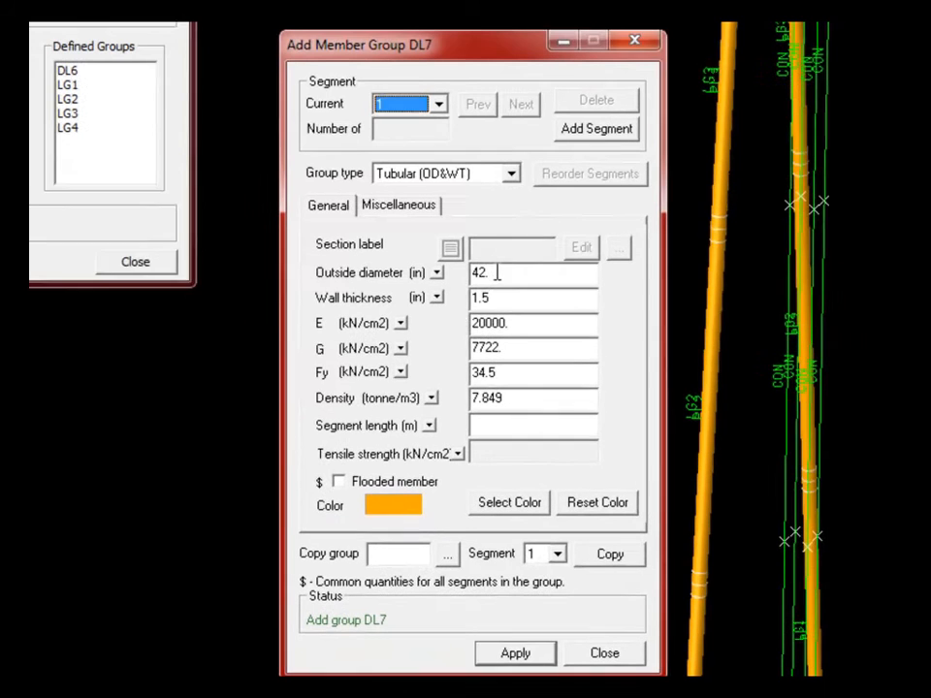
# - Apply DL7 with the 42 × 1.5 in section, then add and confirm group CON
pyautogui.click(508, 299)
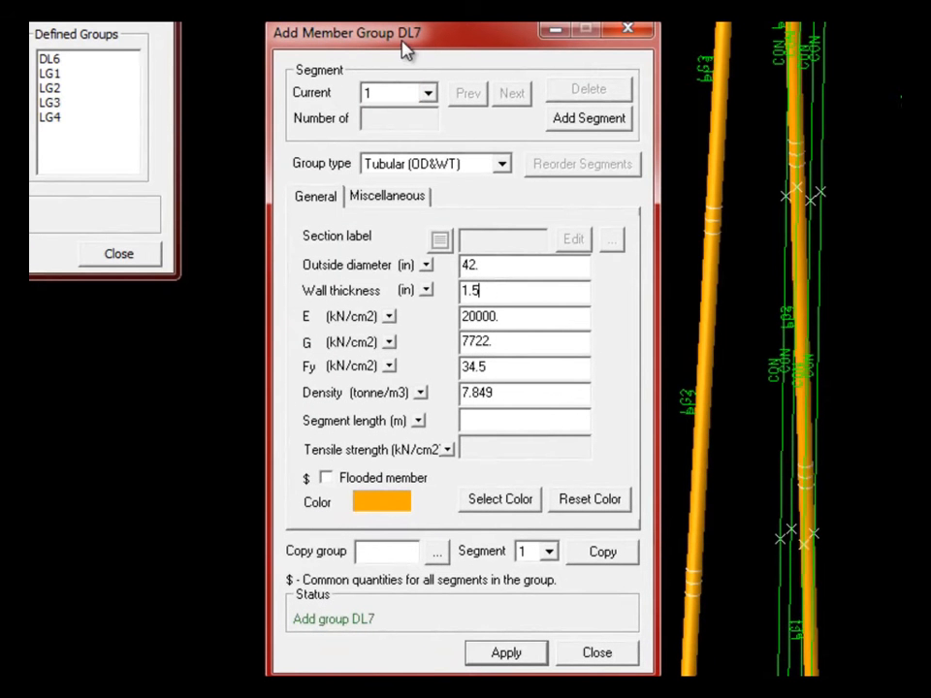
pyautogui.click(524, 657)
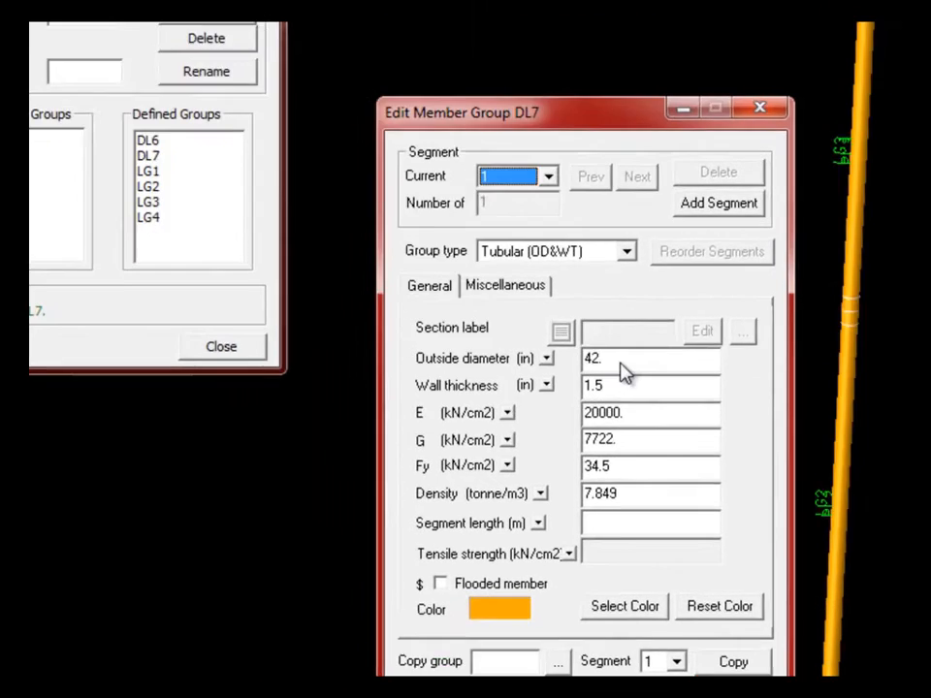
pyautogui.click(255, 361)
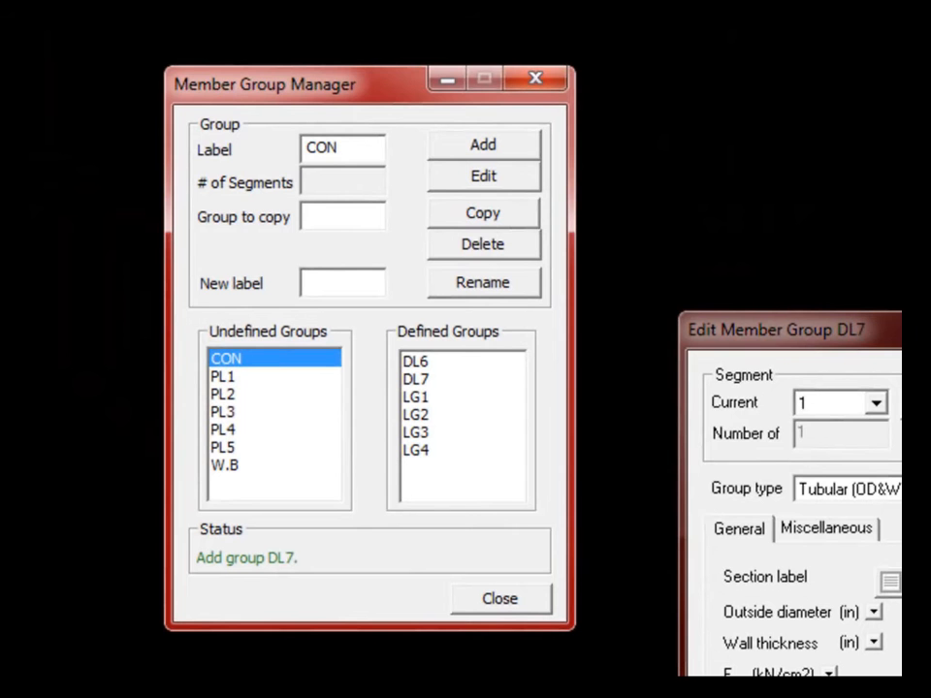
pyautogui.click(485, 147)
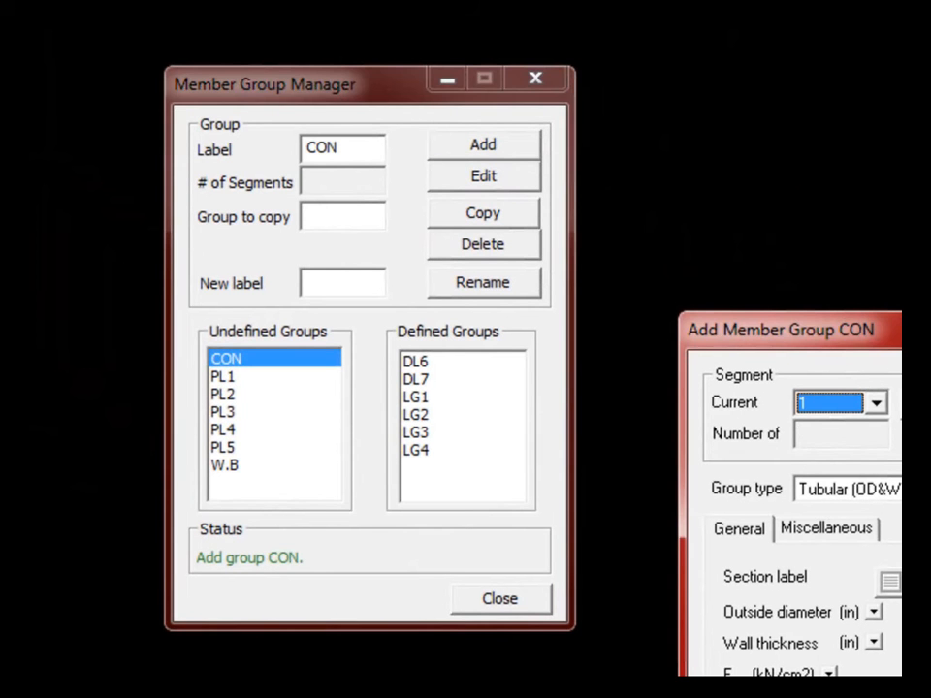
pyautogui.press('Tab')
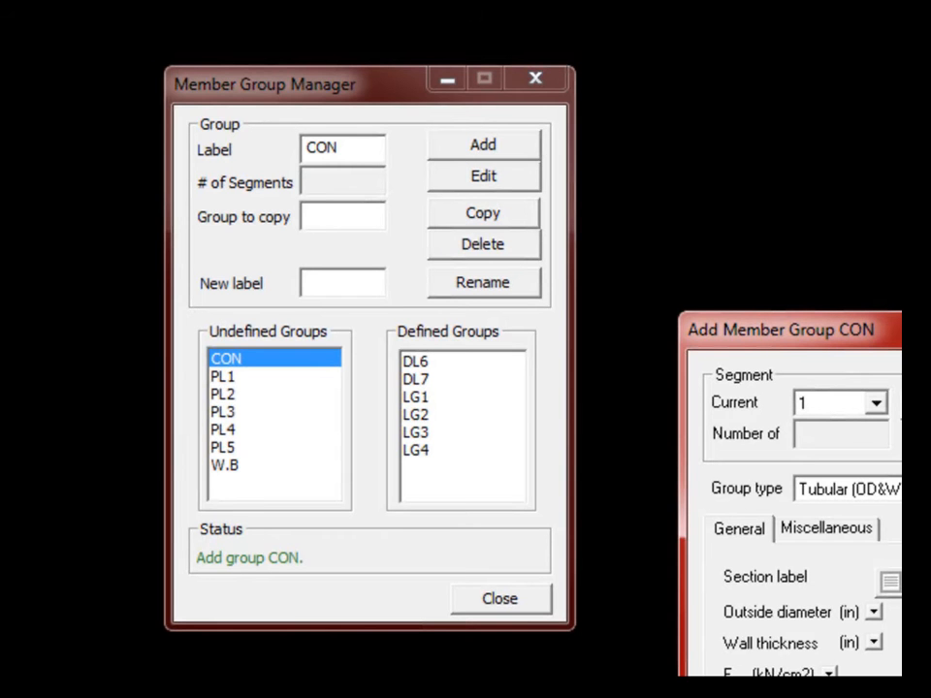
pyautogui.press('Return')
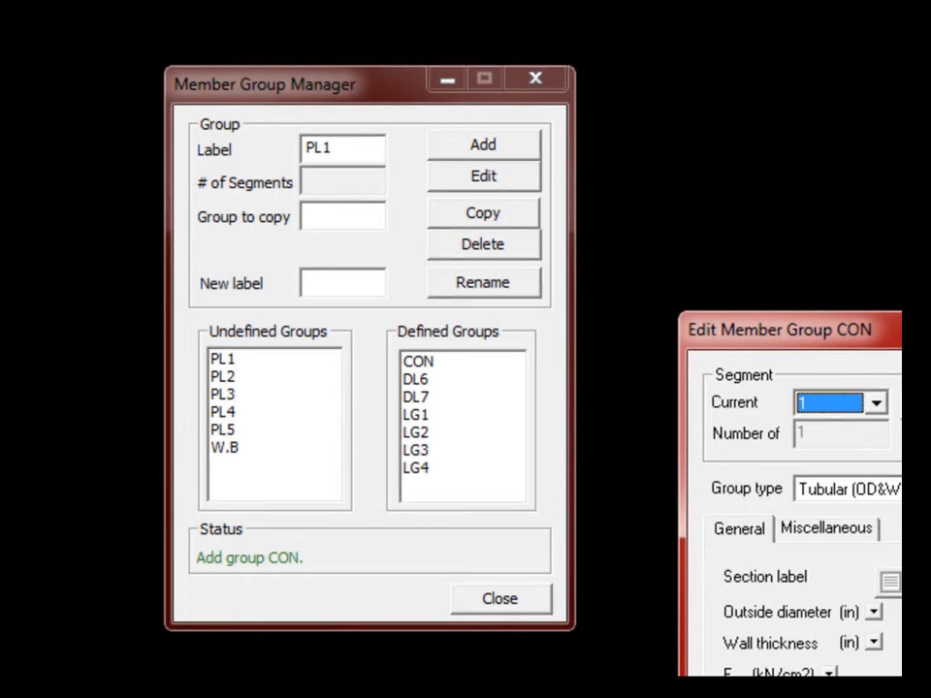
# - Define PL1 as an unflooded tubular segment, 42 in OD with 1.5 in wall
pyautogui.click(231, 361)
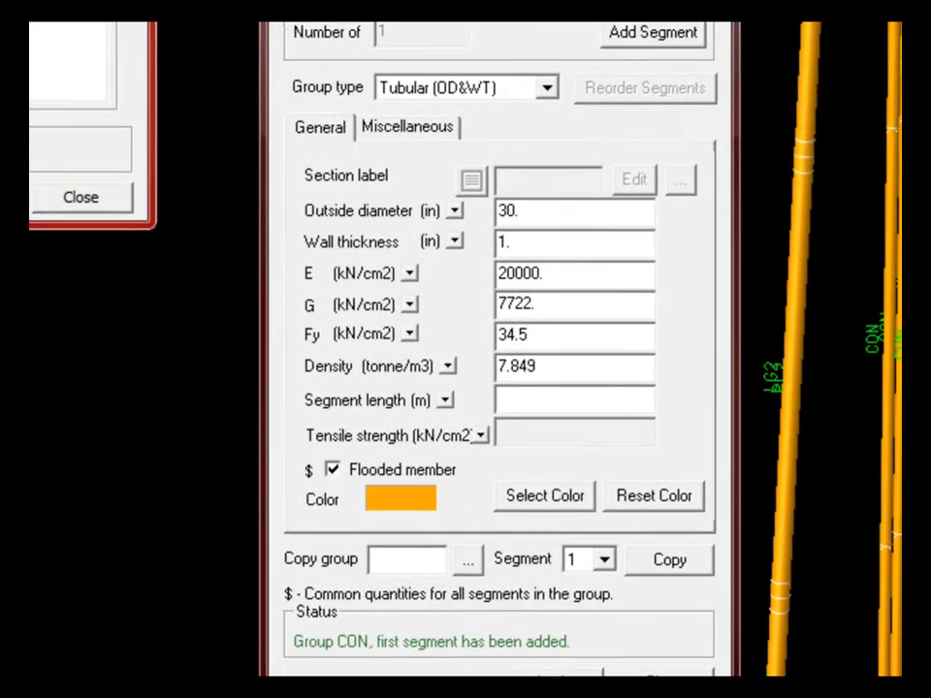
pyautogui.click(479, 145)
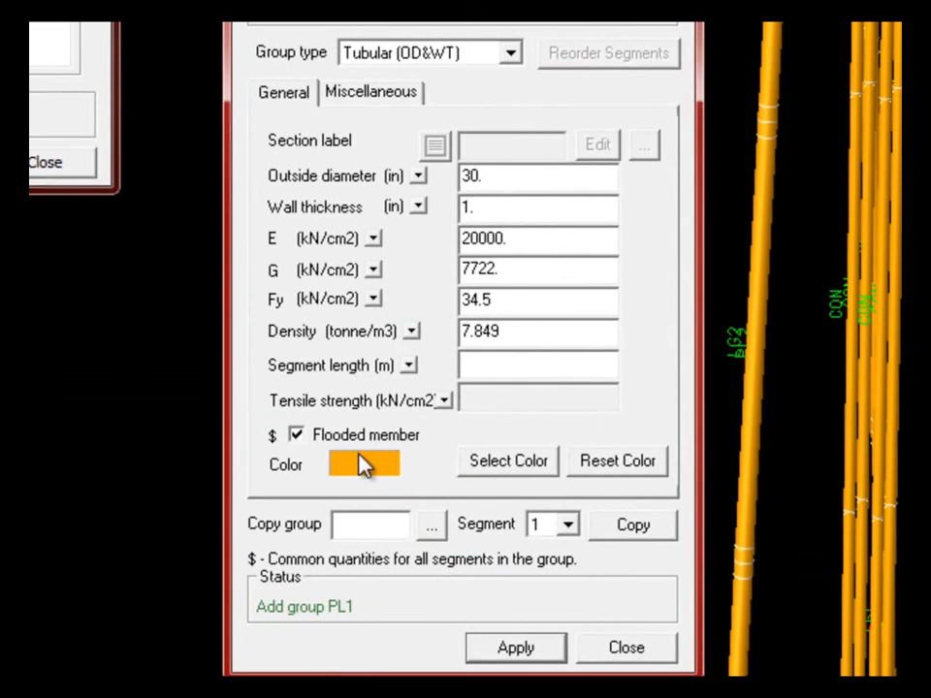
pyautogui.click(296, 436)
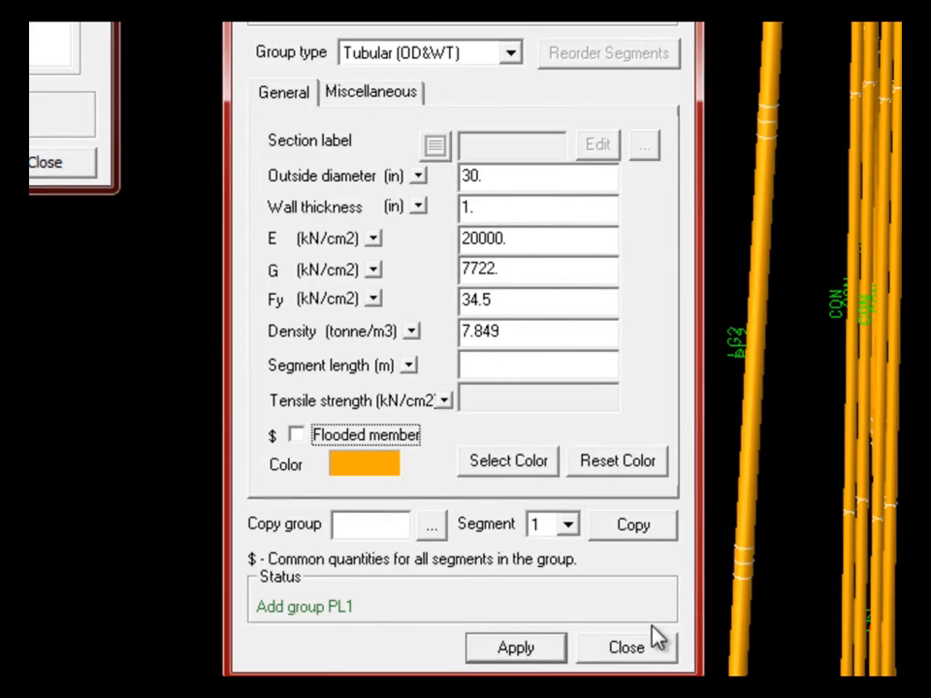
pyautogui.moveTo(524, 184); pyautogui.dragTo(453, 178)
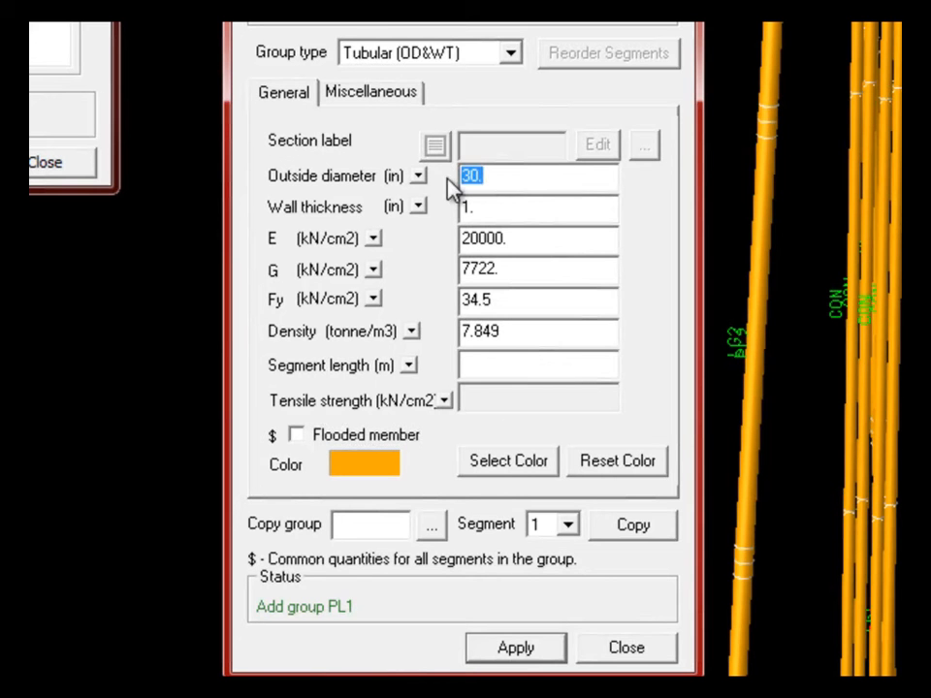
pyautogui.write('42')
pyautogui.click(499, 207)
pyautogui.write('5')
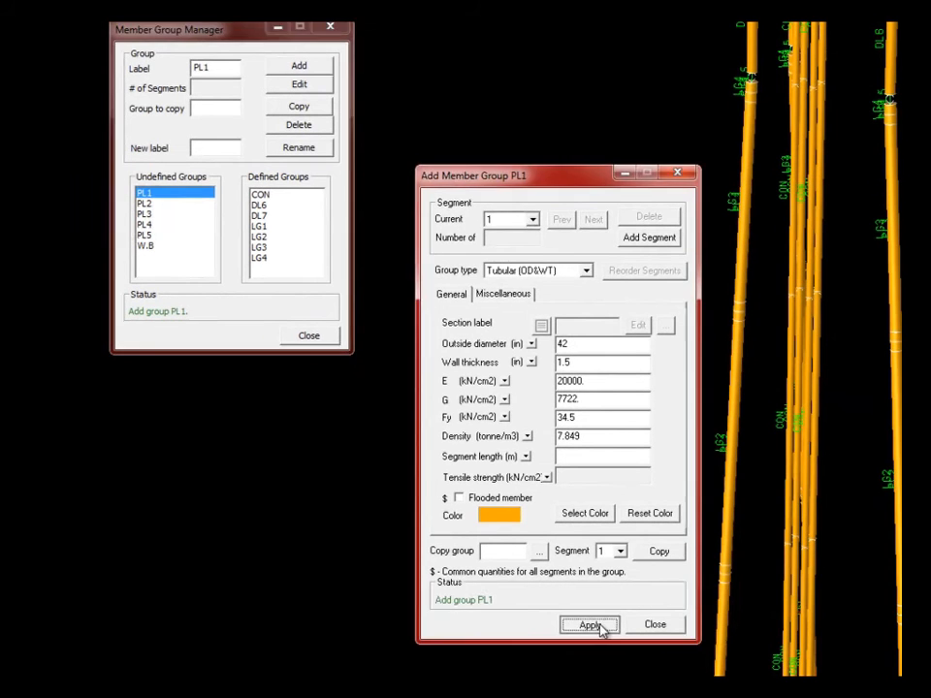
pyautogui.click(536, 654)
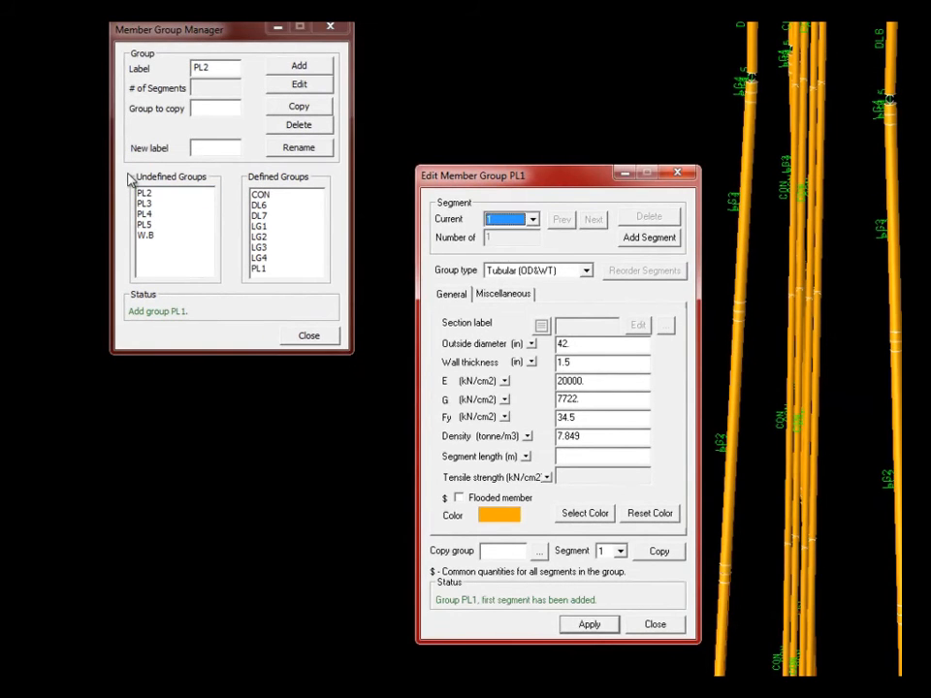
# - Add PL2 with the same 42 × 1.5 in section and apply it
pyautogui.click(148, 195)
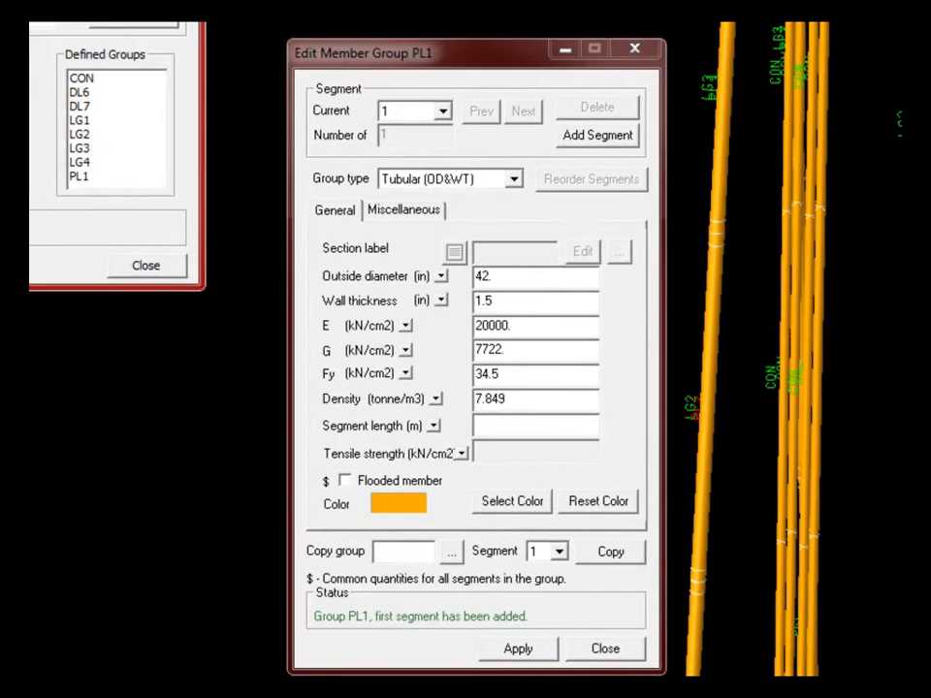
pyautogui.click(297, 64)
pyautogui.click(514, 266)
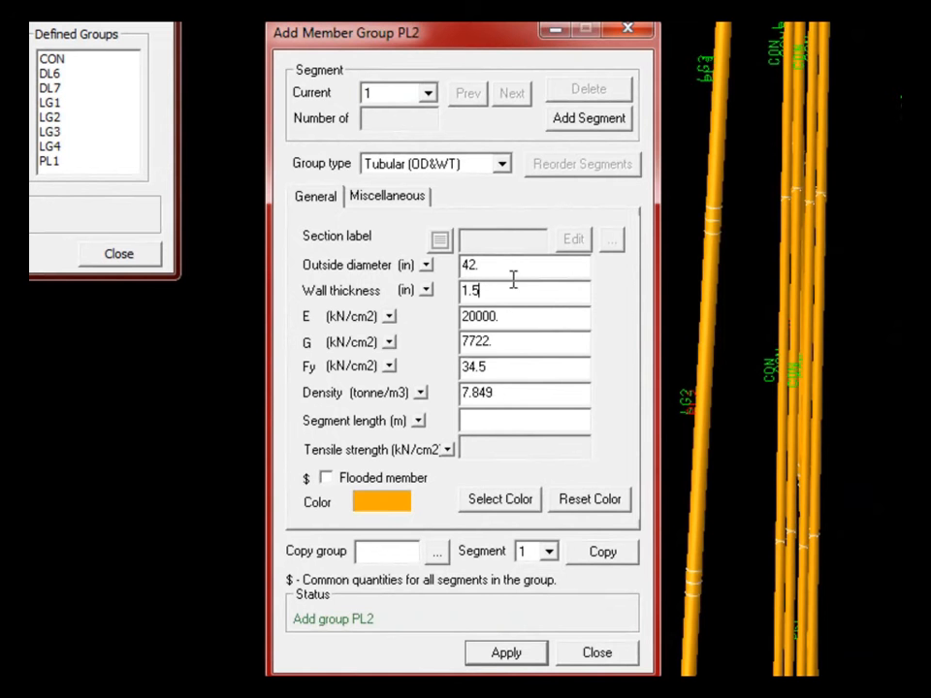
pyautogui.click(506, 653)
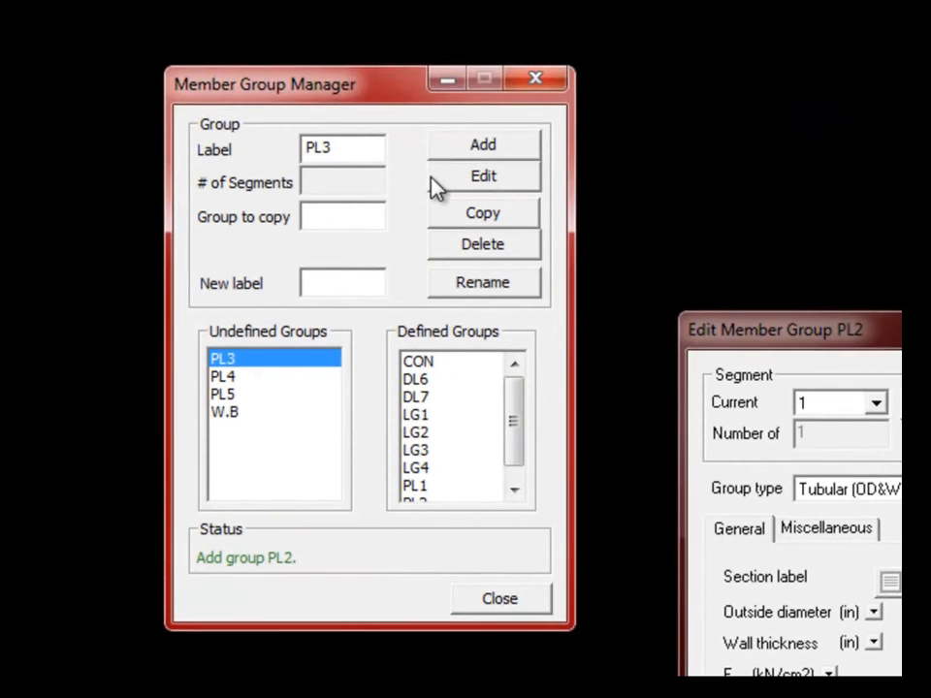
# - Add member groups PL3 and PL4, each with a 42 in × 1.5 in tubular section
pyautogui.click(278, 31)
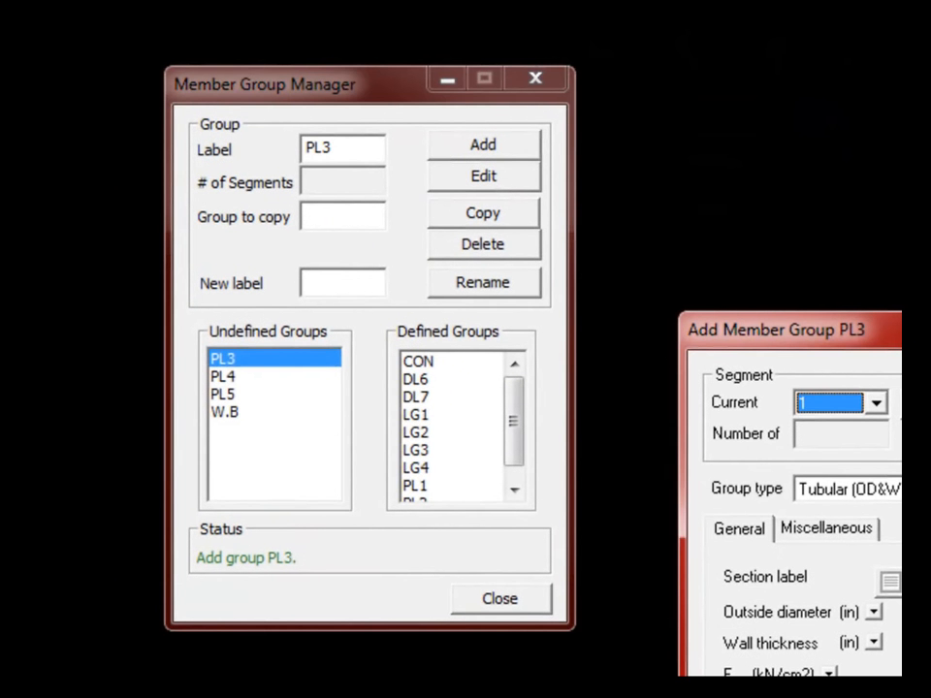
pyautogui.click(929, 612)
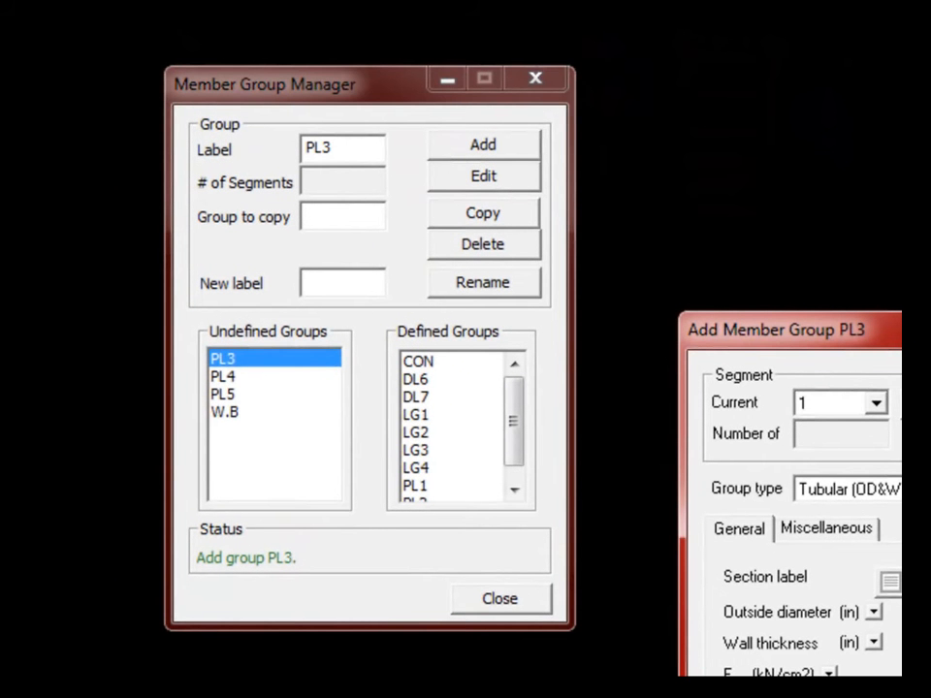
pyautogui.click(824, 697)
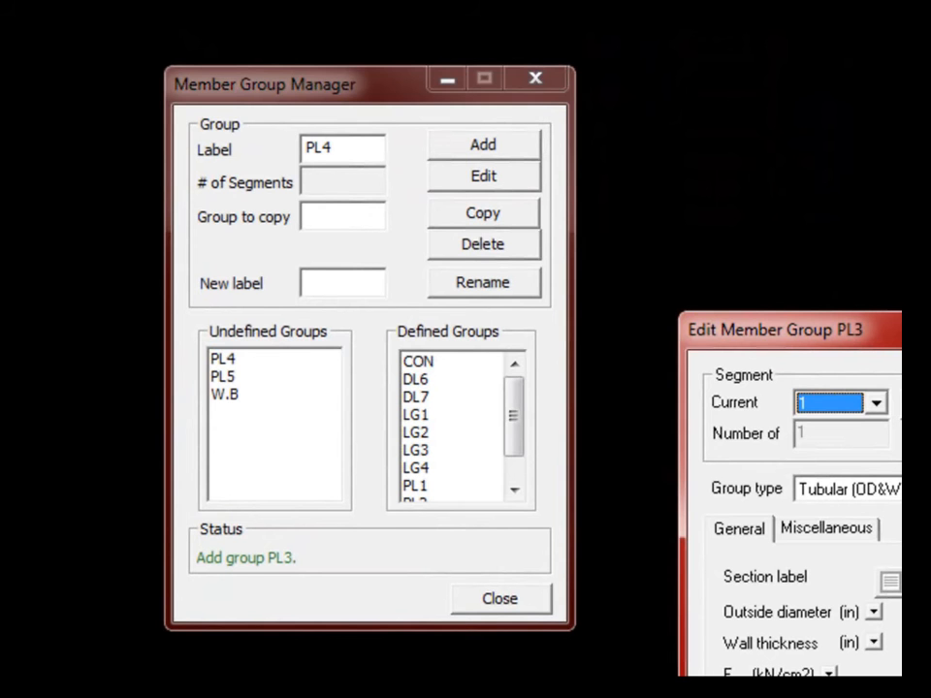
pyautogui.click(233, 359)
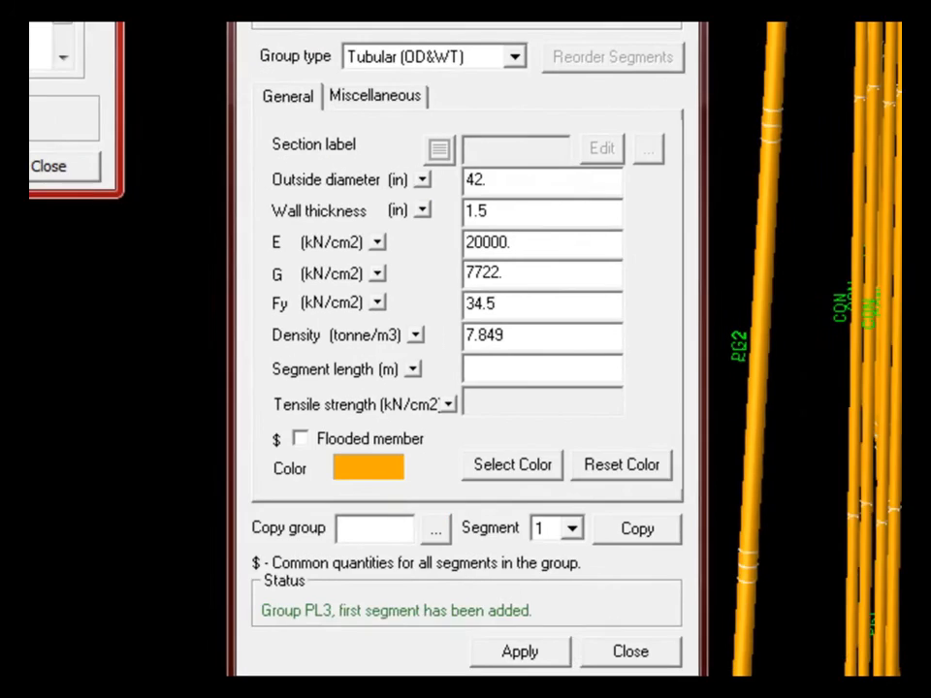
pyautogui.click(483, 144)
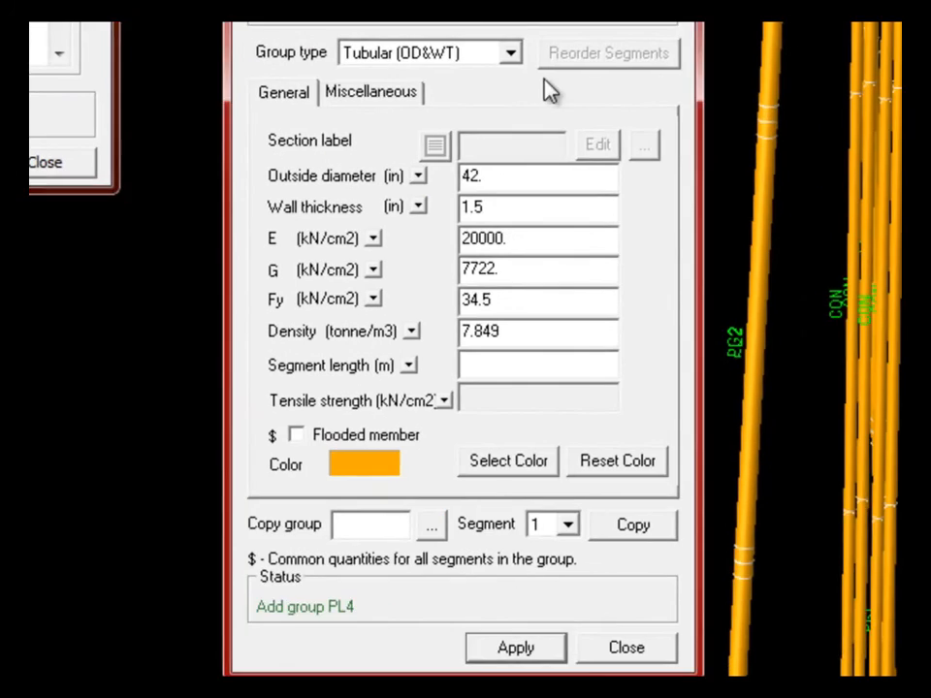
pyautogui.click(536, 182)
pyautogui.click(513, 209)
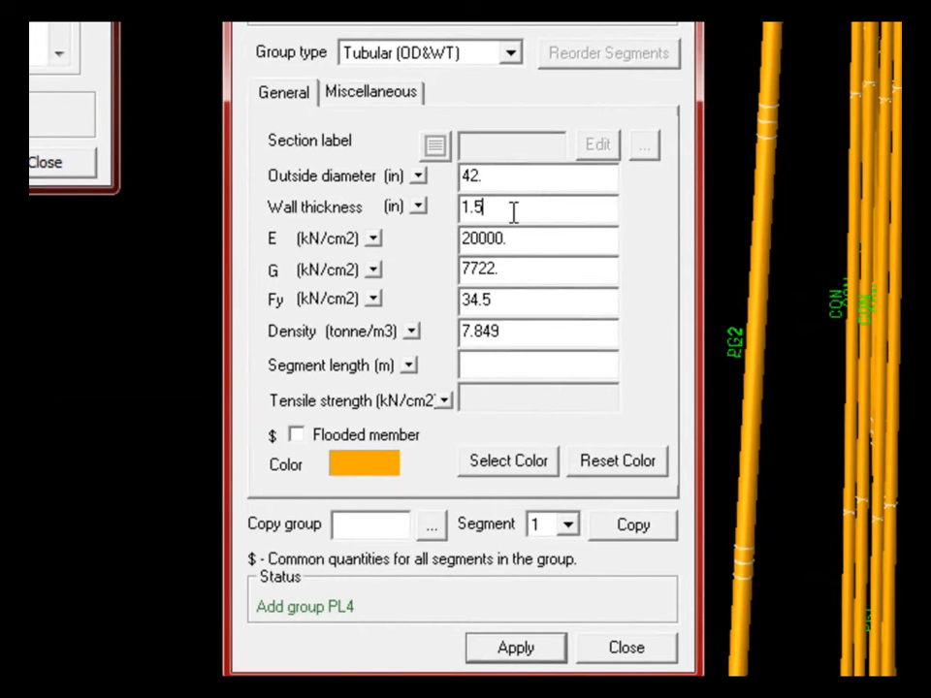
pyautogui.click(517, 654)
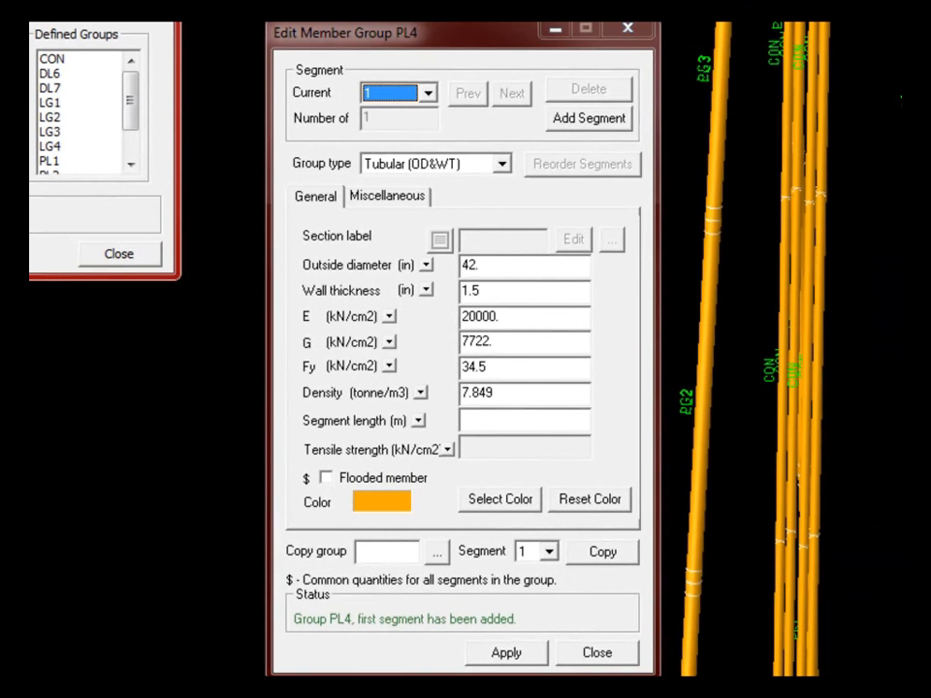
# - Add group PL5 with the same 42 in × 1.5 in tubular section
pyautogui.click(495, 266)
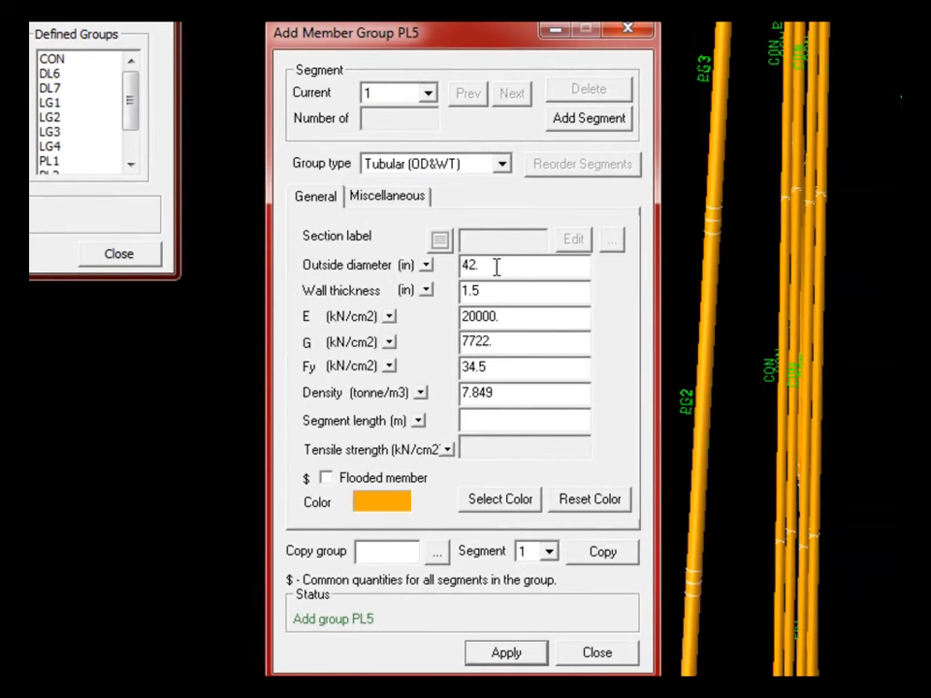
pyautogui.click(514, 656)
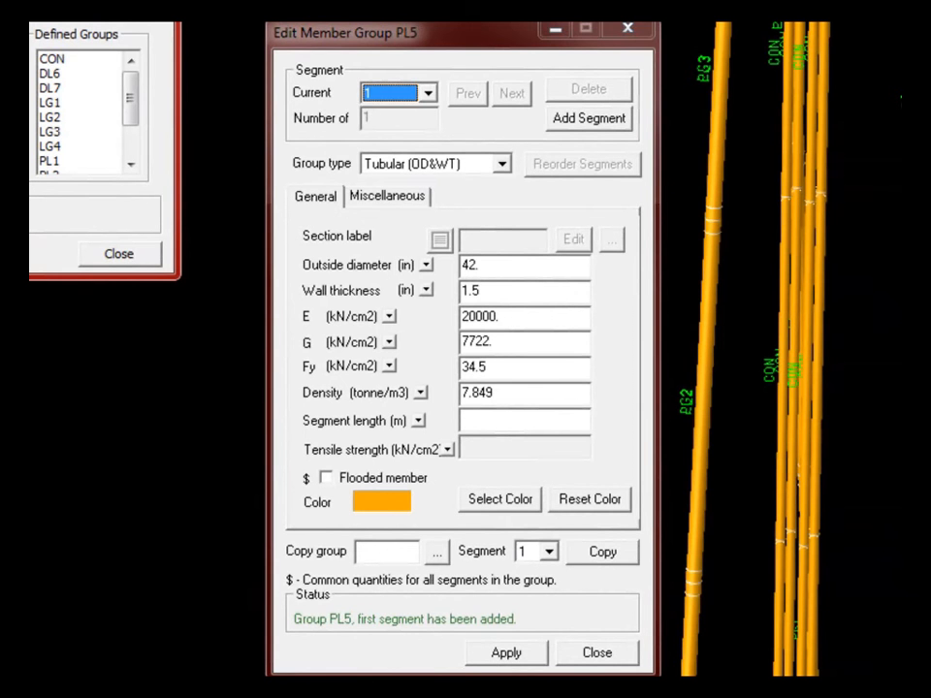
pyautogui.moveTo(502, 266); pyautogui.dragTo(450, 265)
# - Give group W.B a flooded tubular section of 30 in diameter and 1.0 in wall
pyautogui.write('30')
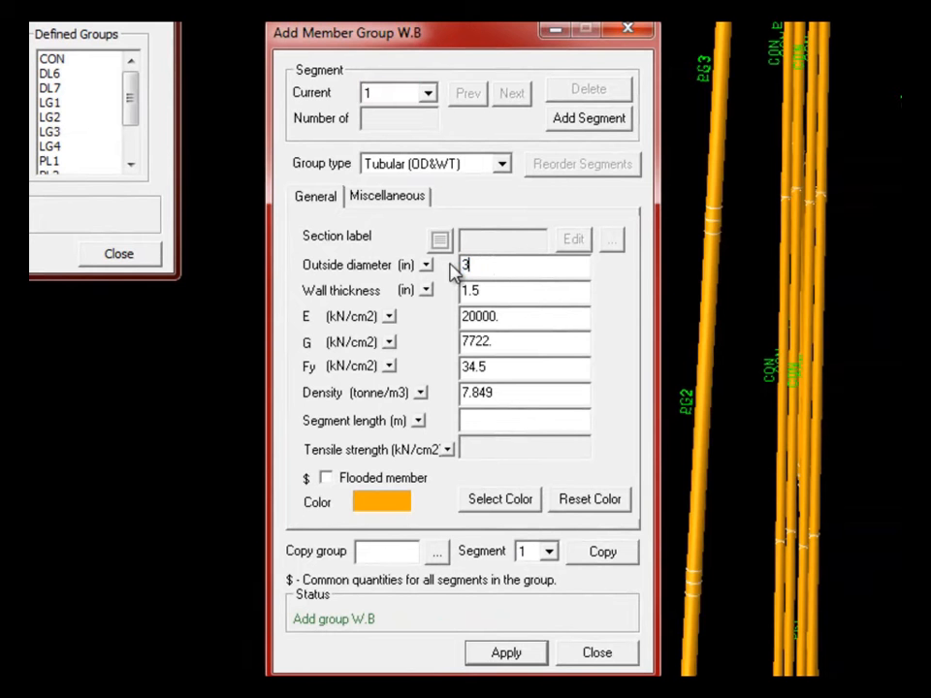
pyautogui.click(495, 291)
pyautogui.press('BackSpace')
pyautogui.press('BackSpace')
pyautogui.write('.0')
pyautogui.click(329, 480)
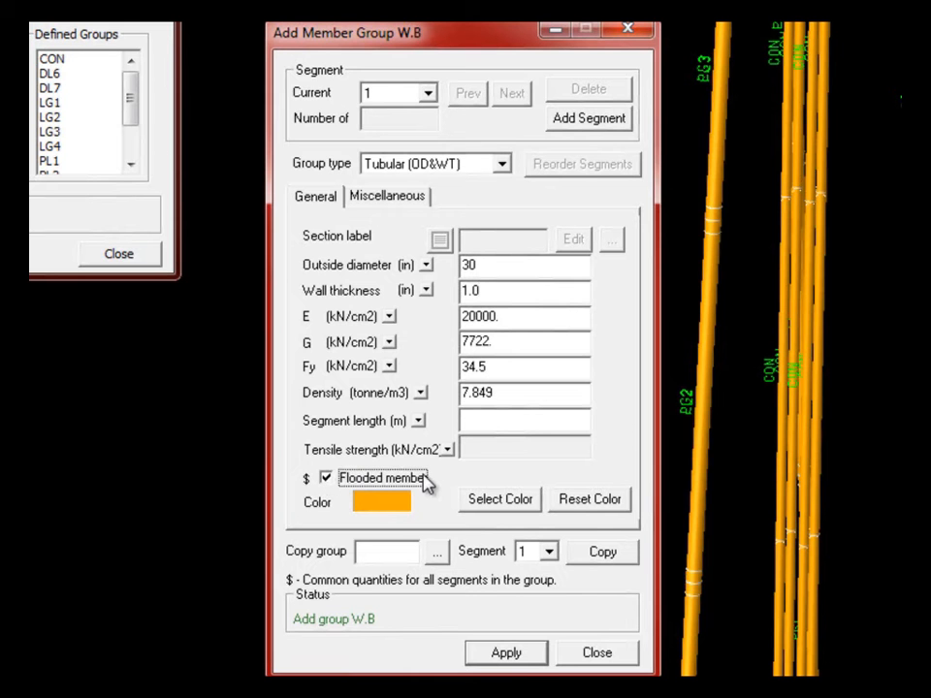
pyautogui.click(514, 656)
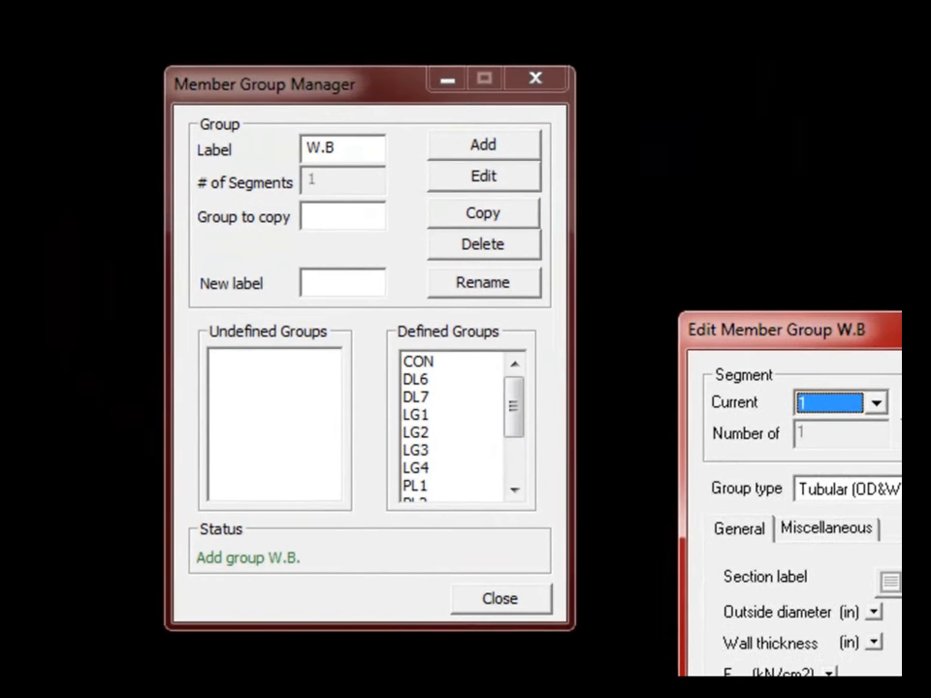
pyautogui.click(588, 655)
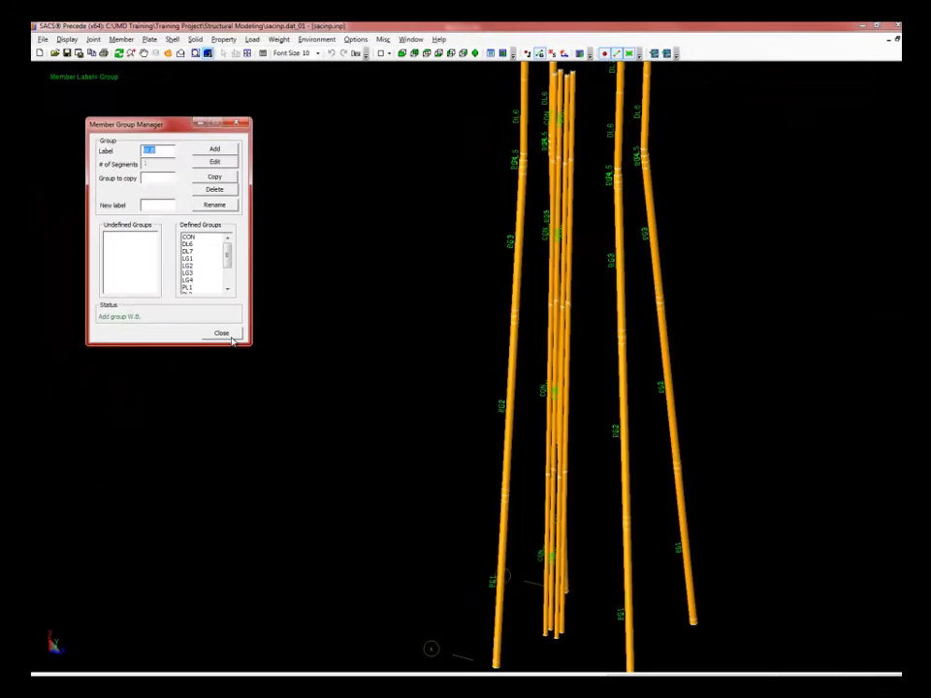
# - Close the Member Group Manager and zoom the 3-D jacket view
pyautogui.click(225, 332)
pyautogui.scroll(-3, 319, 322)
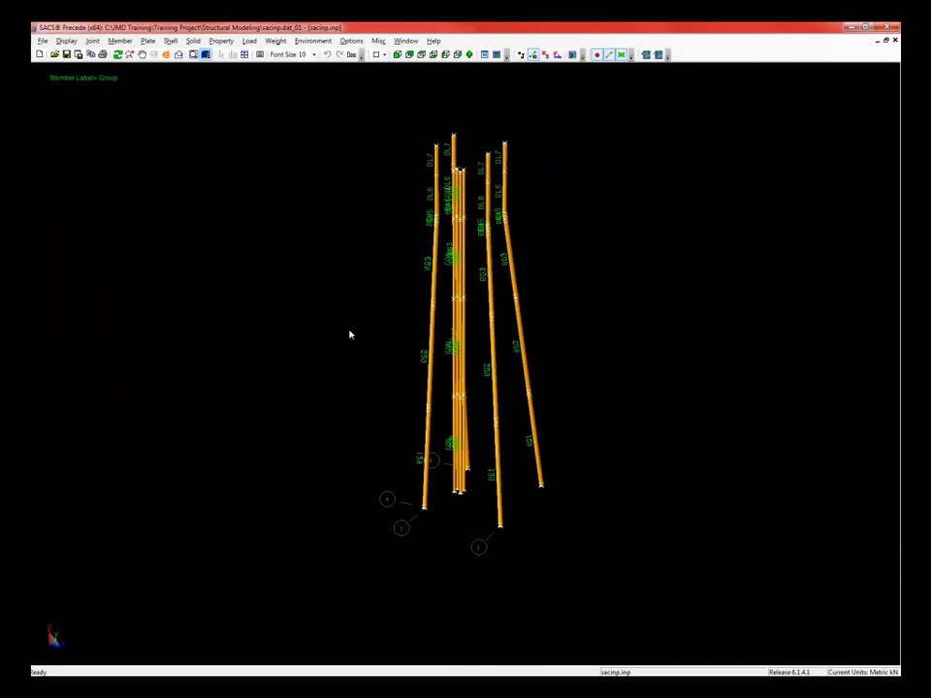
pyautogui.scroll(3, 477, 301)
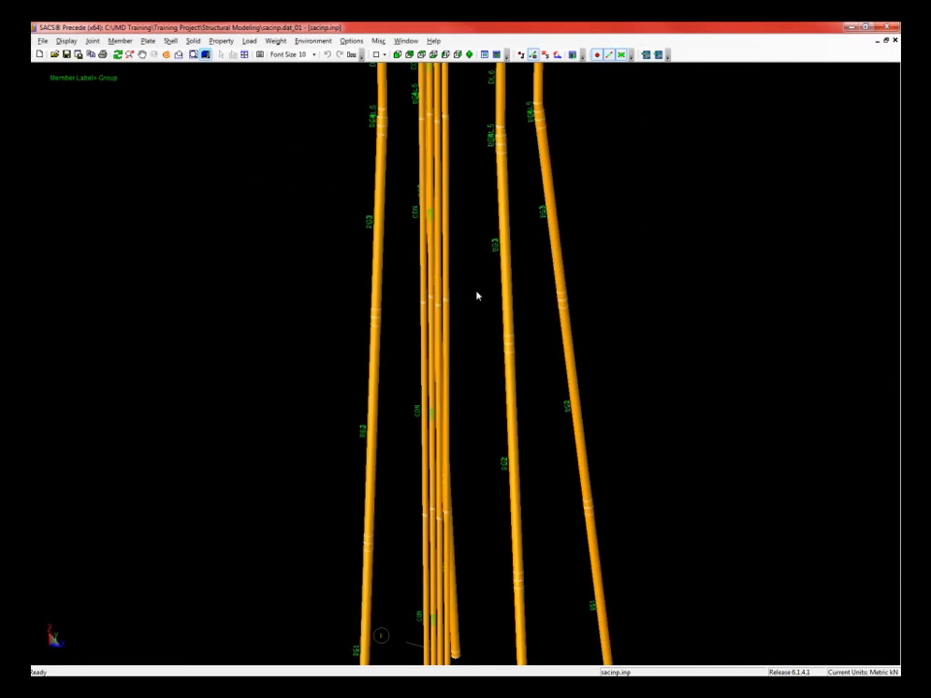
pyautogui.scroll(-3, 476, 295)
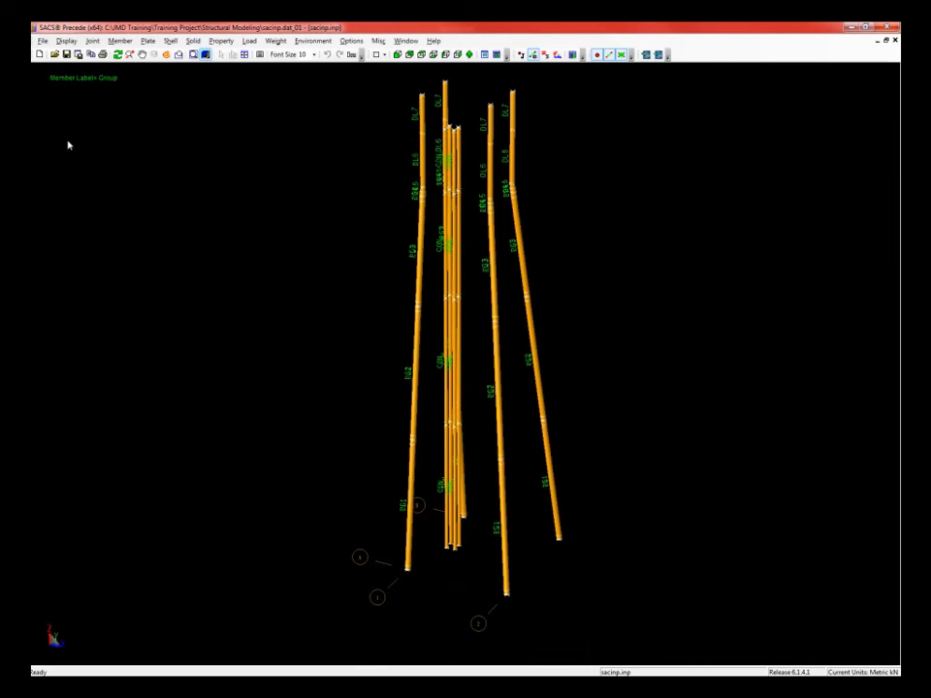
pyautogui.click(43, 41)
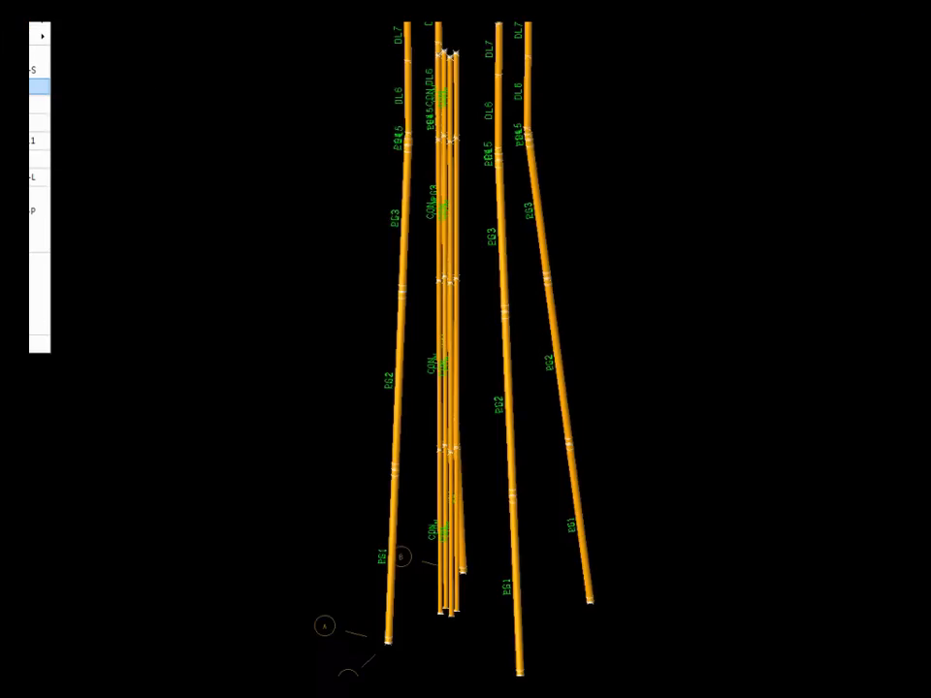
# - Save the model with model and seastate data as sacinp.dat_02
pyautogui.click(40, 86)
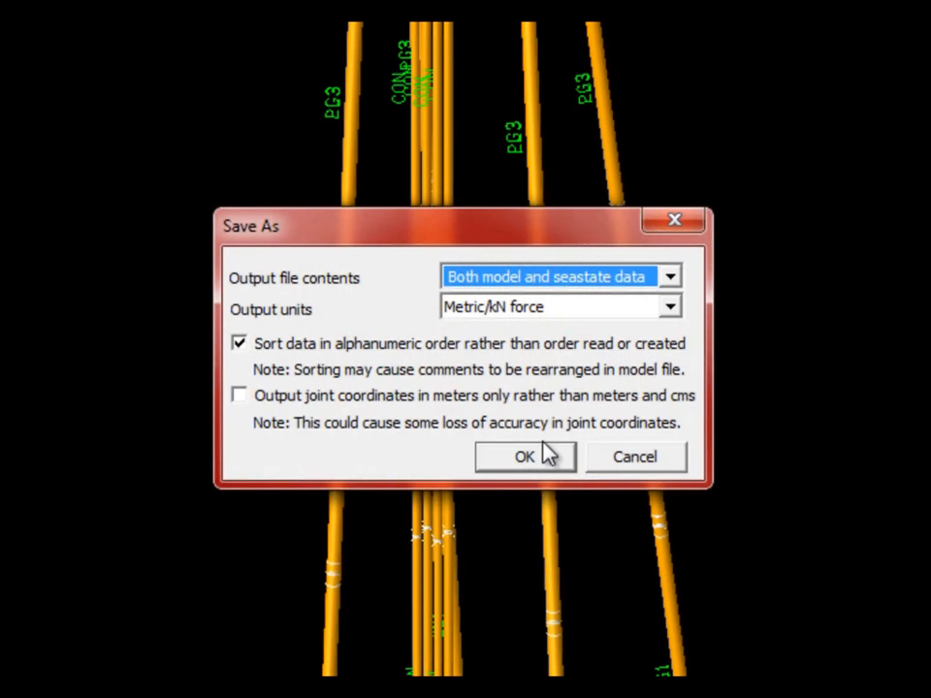
pyautogui.click(528, 459)
pyautogui.click(484, 564)
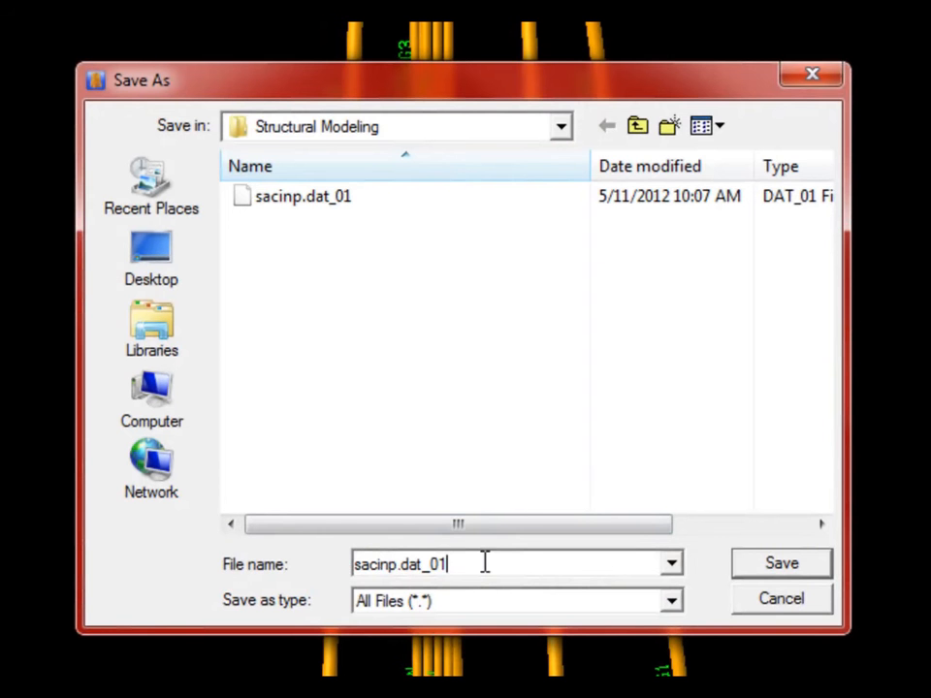
pyautogui.press('BackSpace')
pyautogui.write('2')
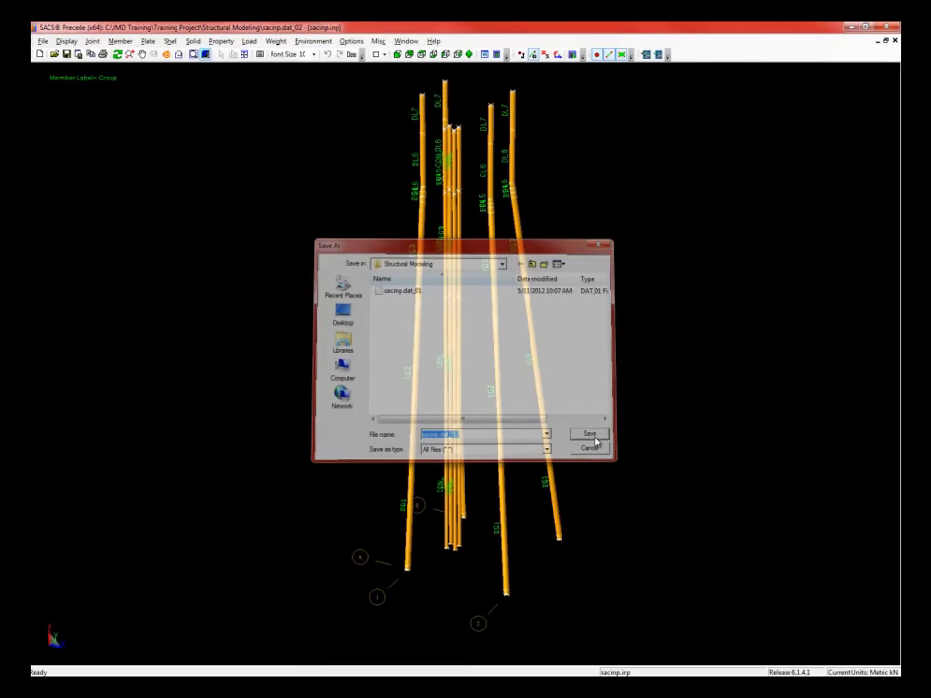
pyautogui.click(782, 564)
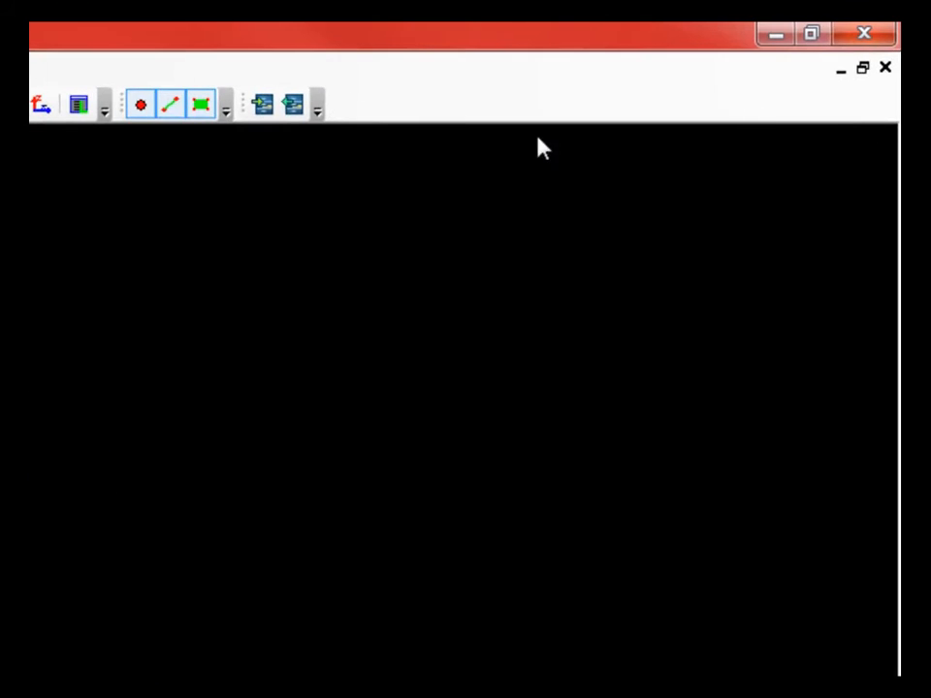
# - Close Precede and open sacinp.dat_02 in Datagen from SACS Executive
pyautogui.click(878, 37)
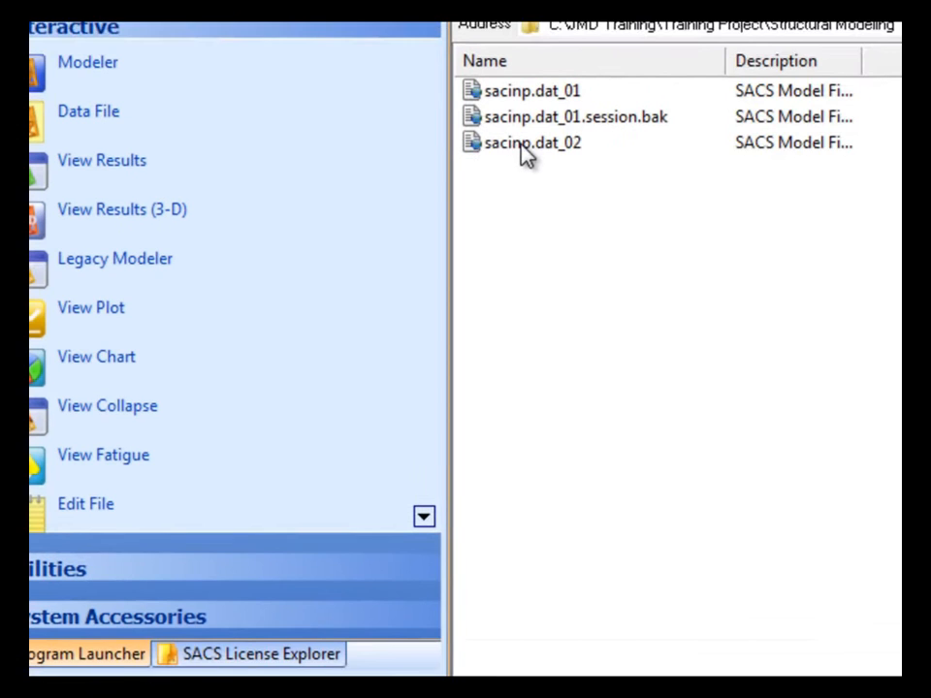
pyautogui.rightClick(572, 138)
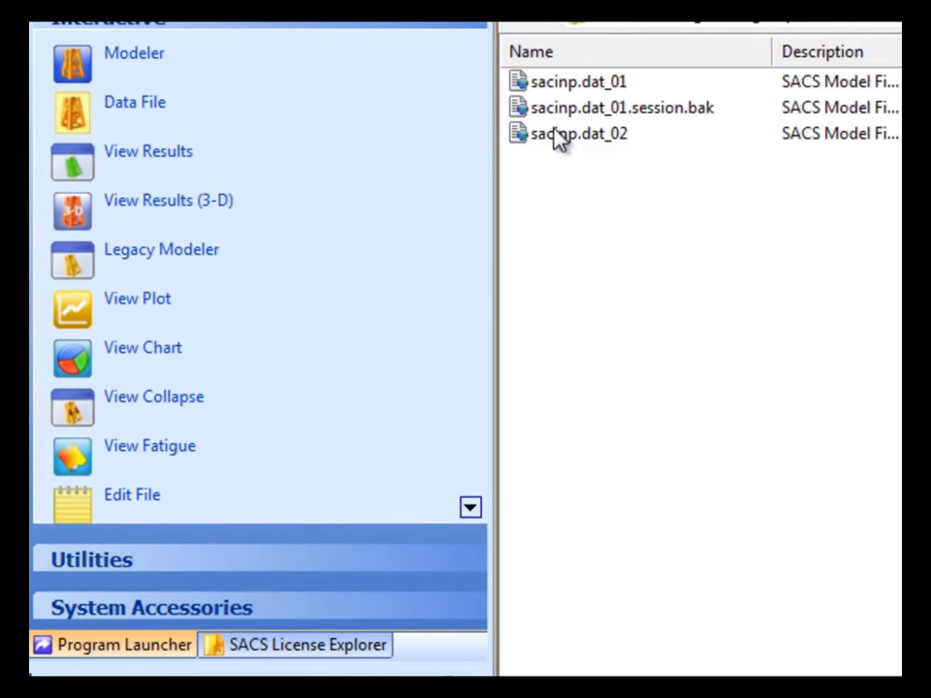
pyautogui.moveTo(576, 135); pyautogui.dragTo(598, 149)
pyautogui.rightClick(584, 146)
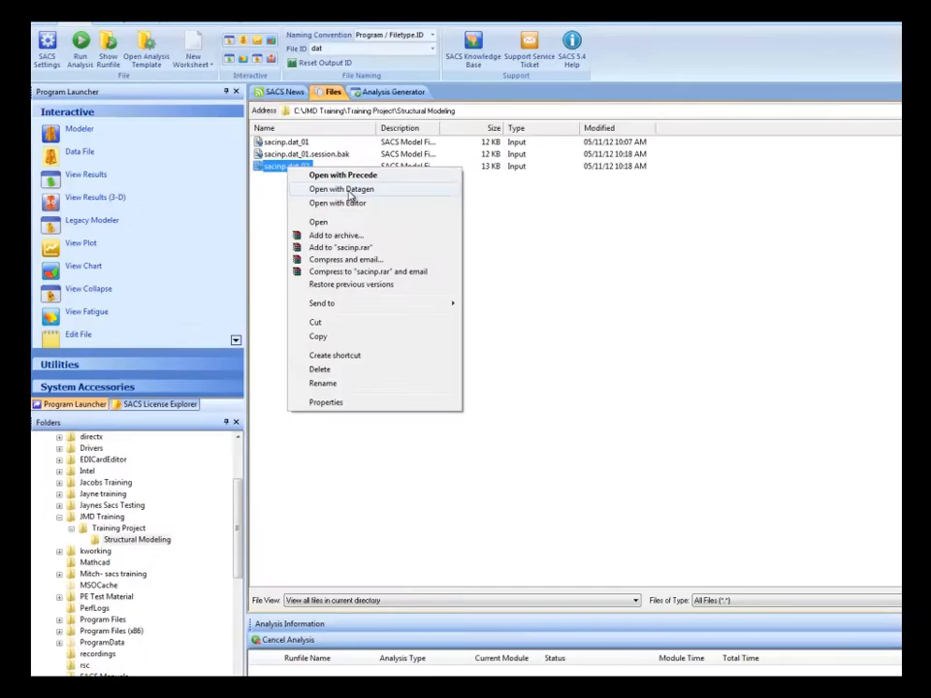
pyautogui.click(714, 187)
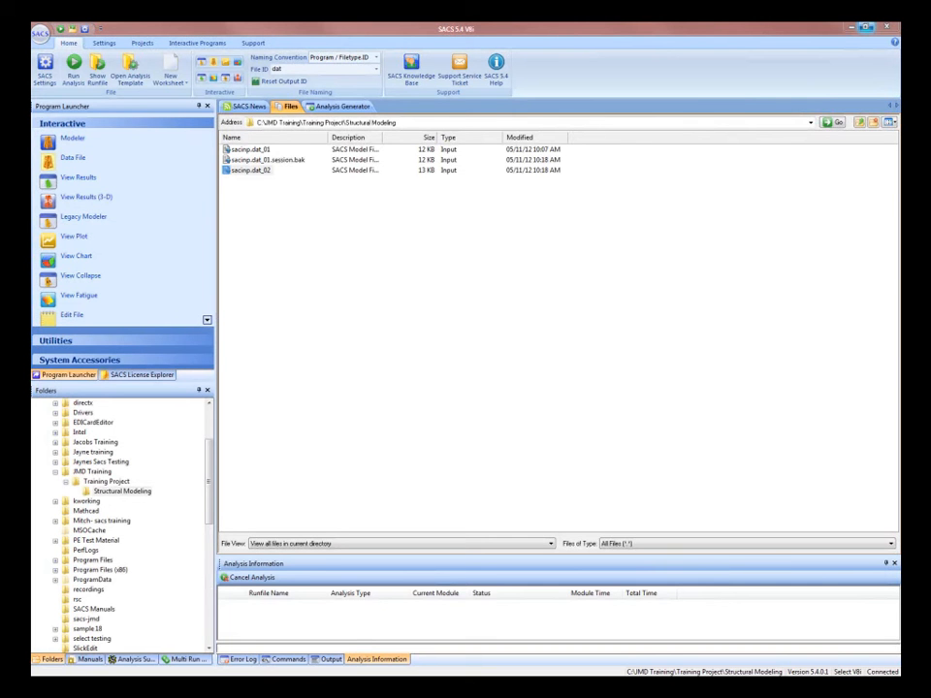
# - Open sacinp.dat_02 in Precede from the Files list
pyautogui.click(250, 170)
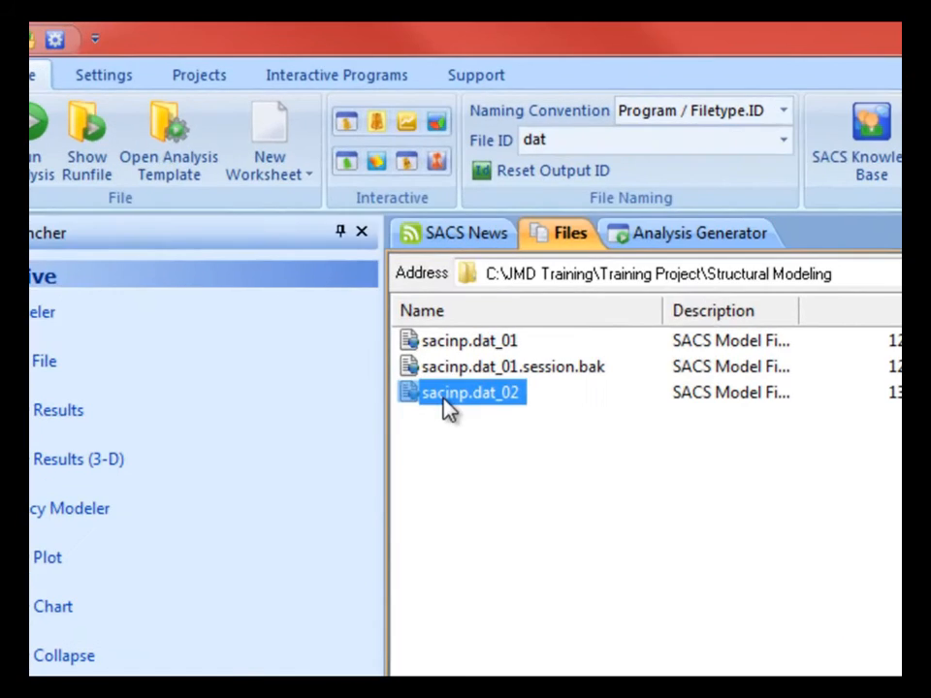
pyautogui.rightClick(336, 276)
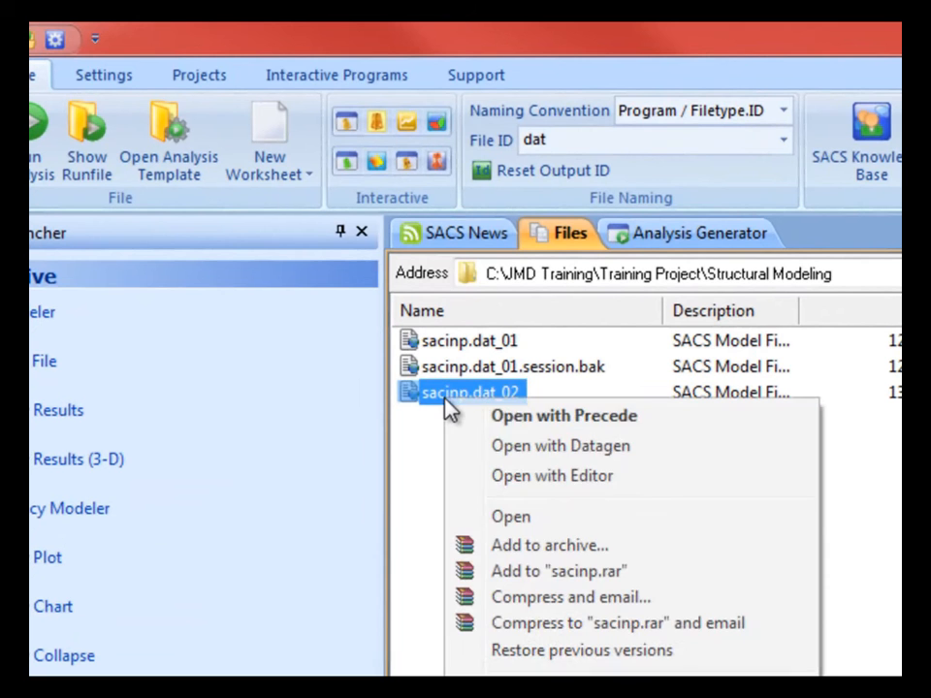
pyautogui.click(524, 418)
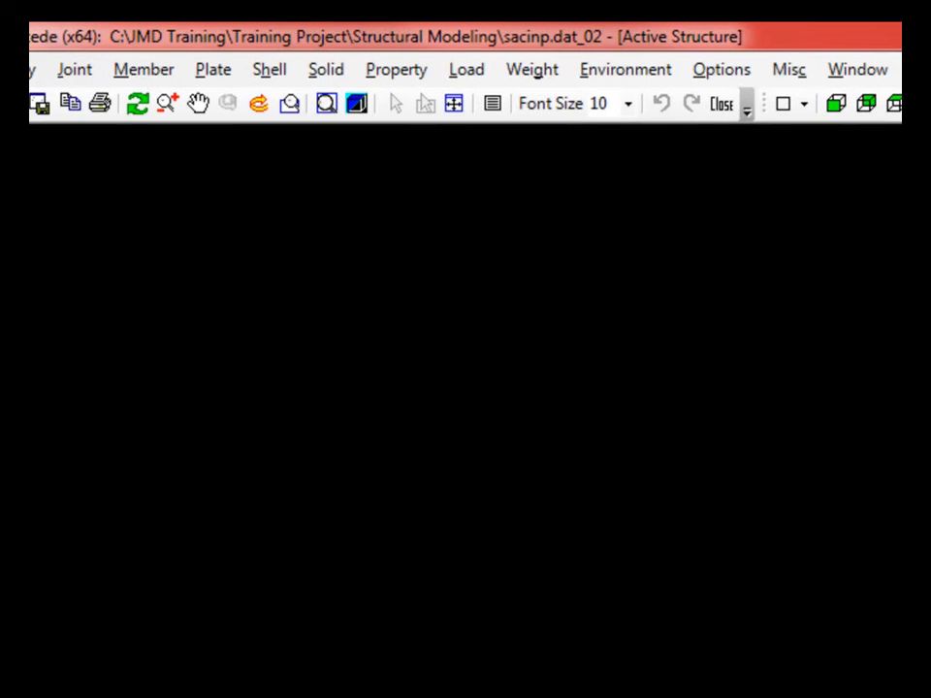
# - Display the structure's plan at elevation -79.500
pyautogui.click(32, 70)
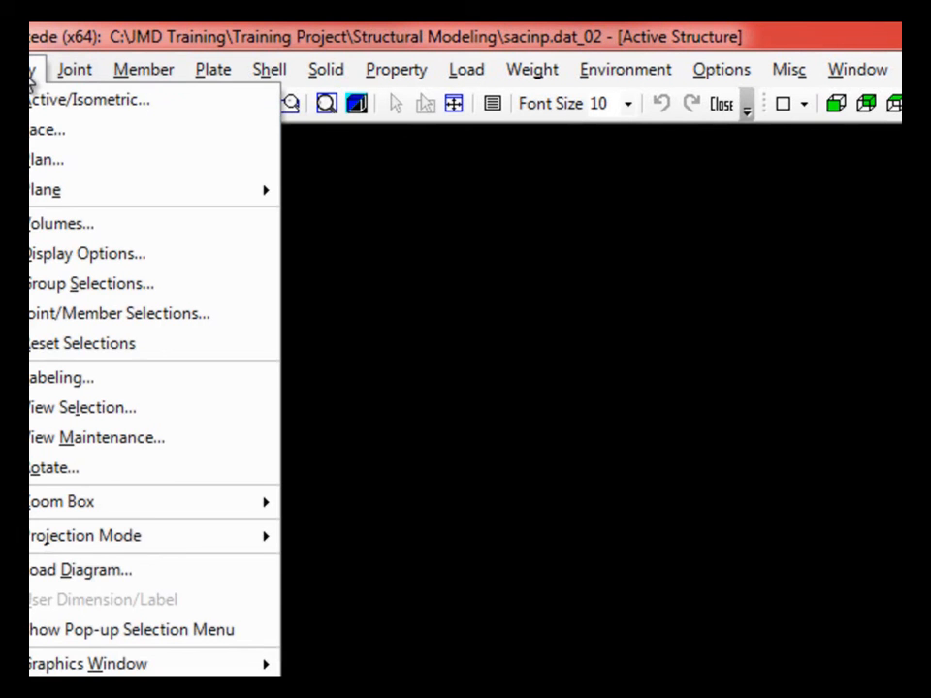
pyautogui.click(44, 161)
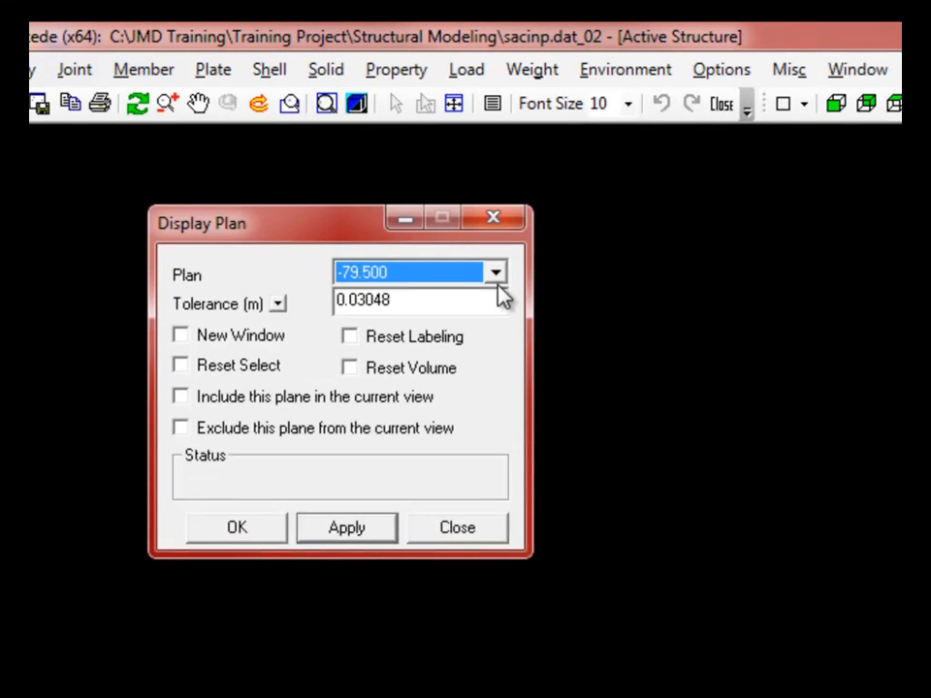
pyautogui.click(497, 275)
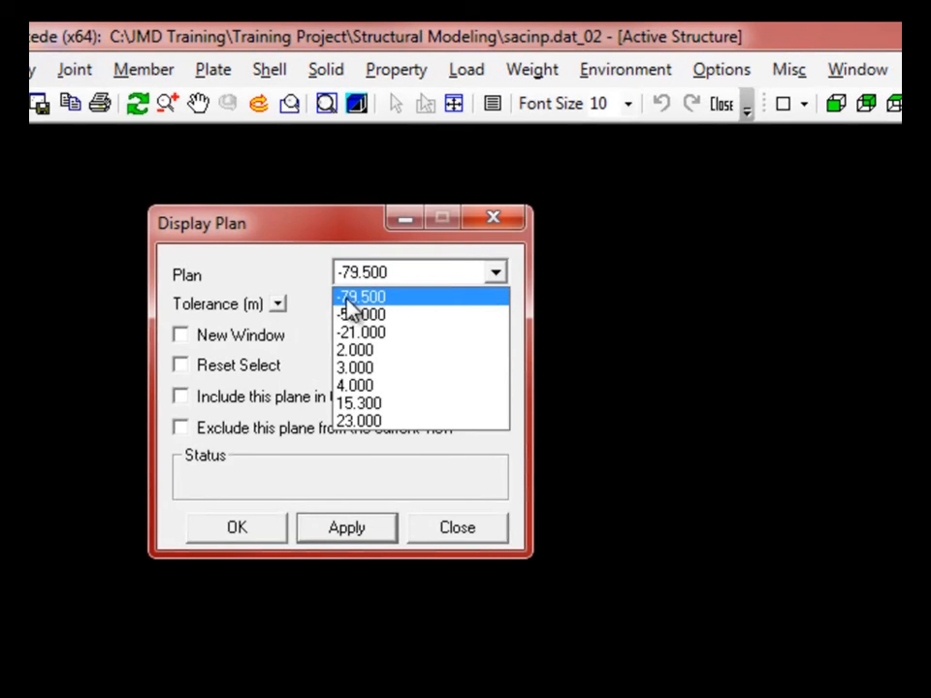
pyautogui.click(384, 297)
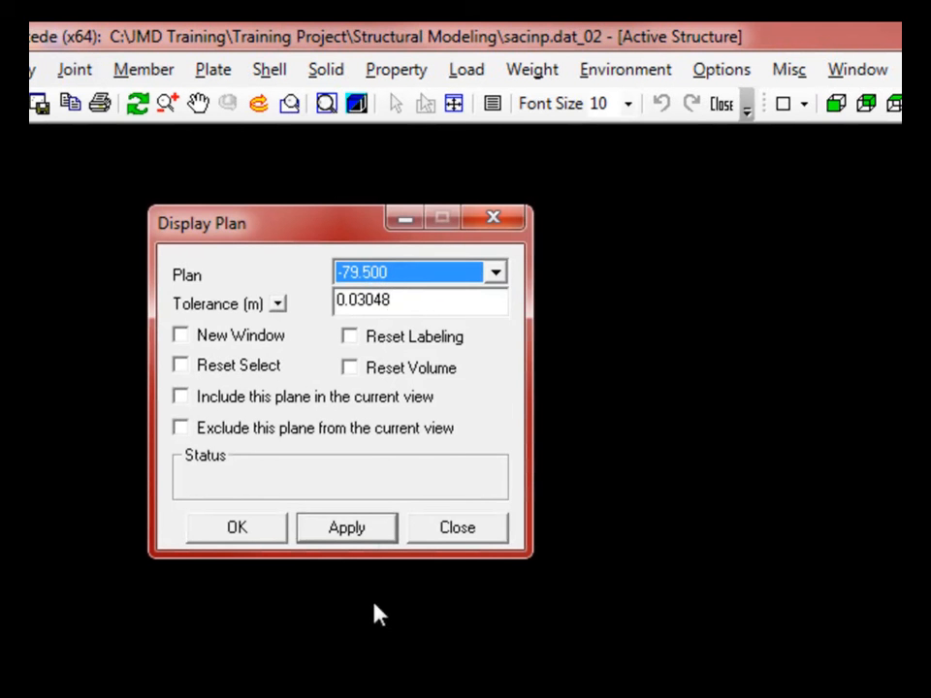
pyautogui.click(362, 539)
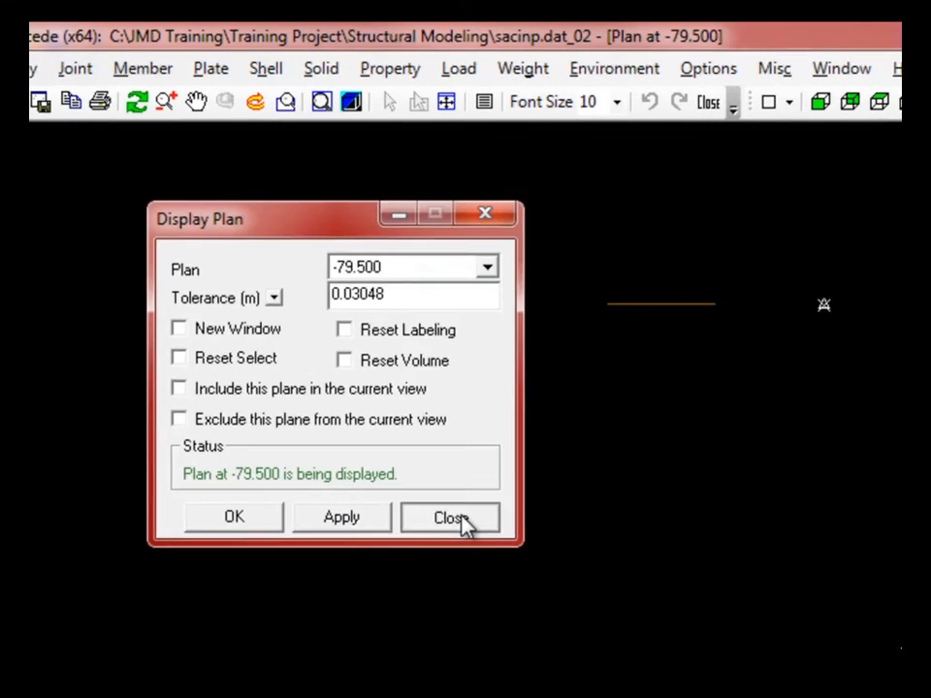
pyautogui.click(457, 528)
pyautogui.scroll(3, 723, 124)
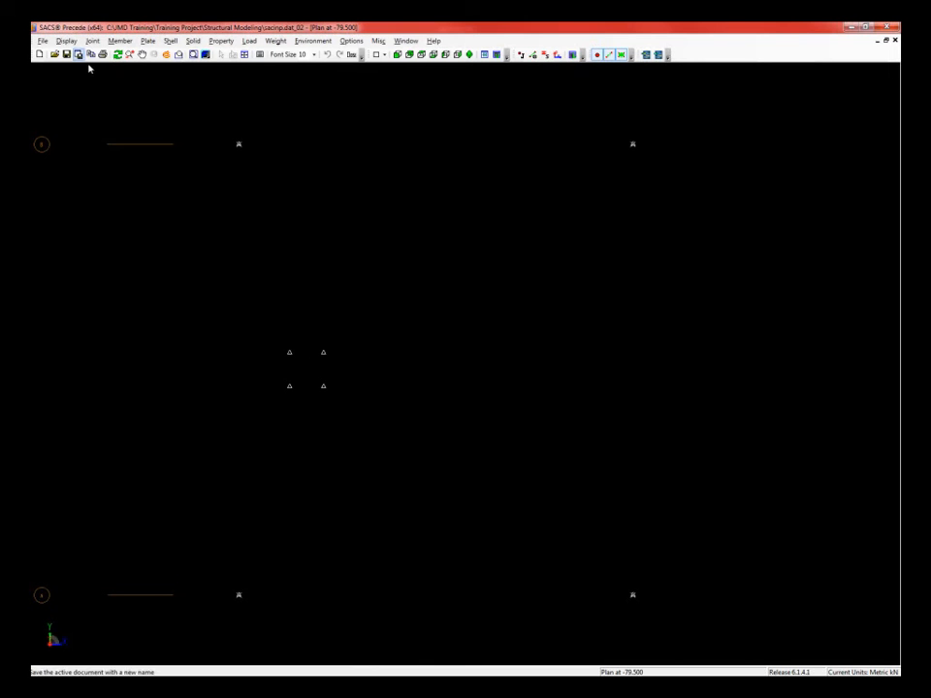
pyautogui.click(66, 40)
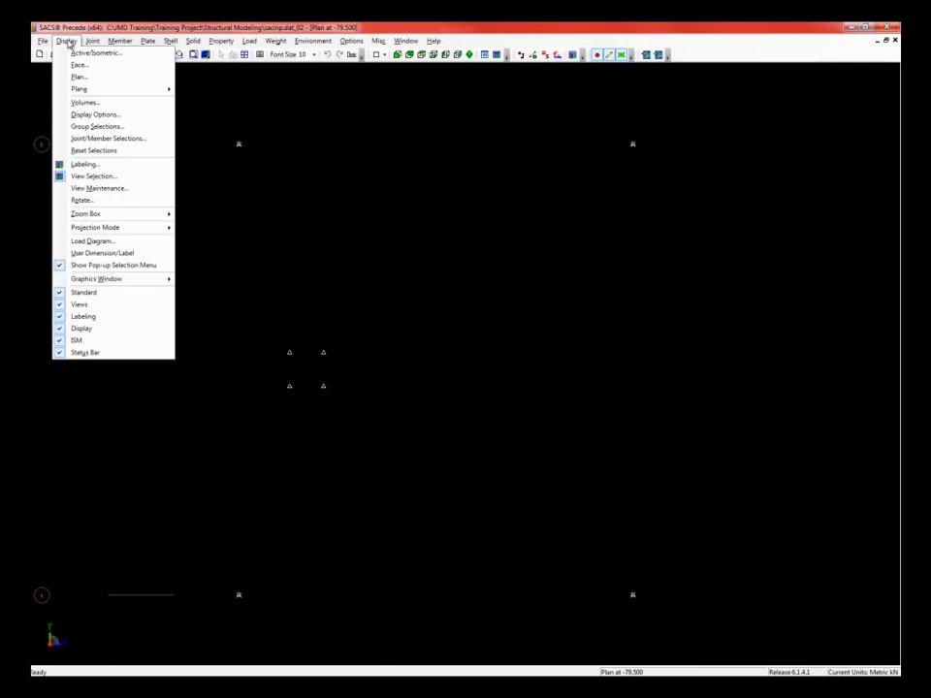
# - Exclude groups PL1–PL5 and W.B from the display and hide unattached joints
pyautogui.click(97, 127)
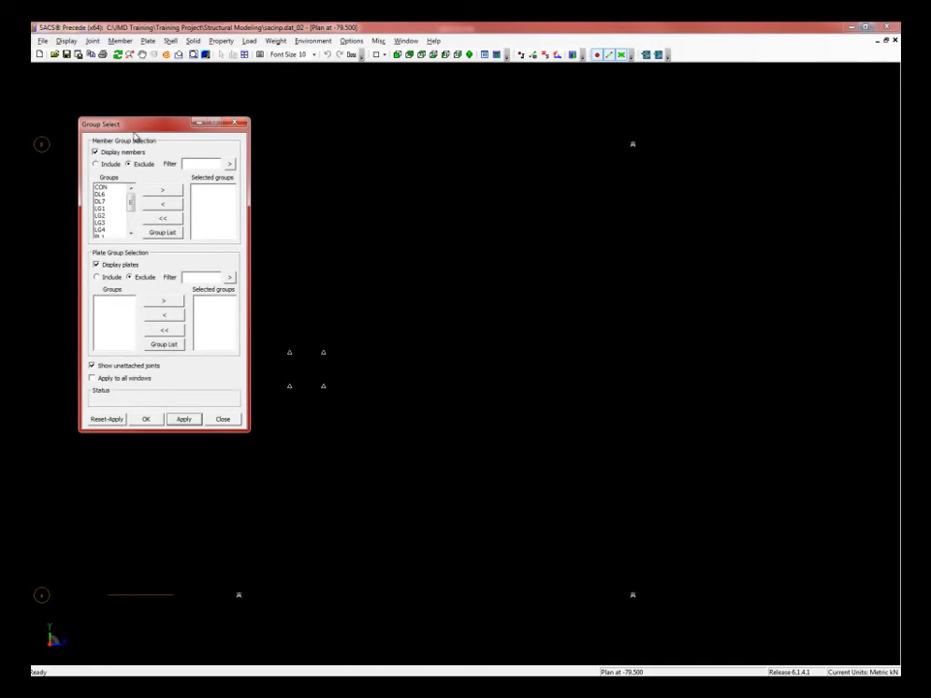
pyautogui.moveTo(115, 126); pyautogui.dragTo(124, 180)
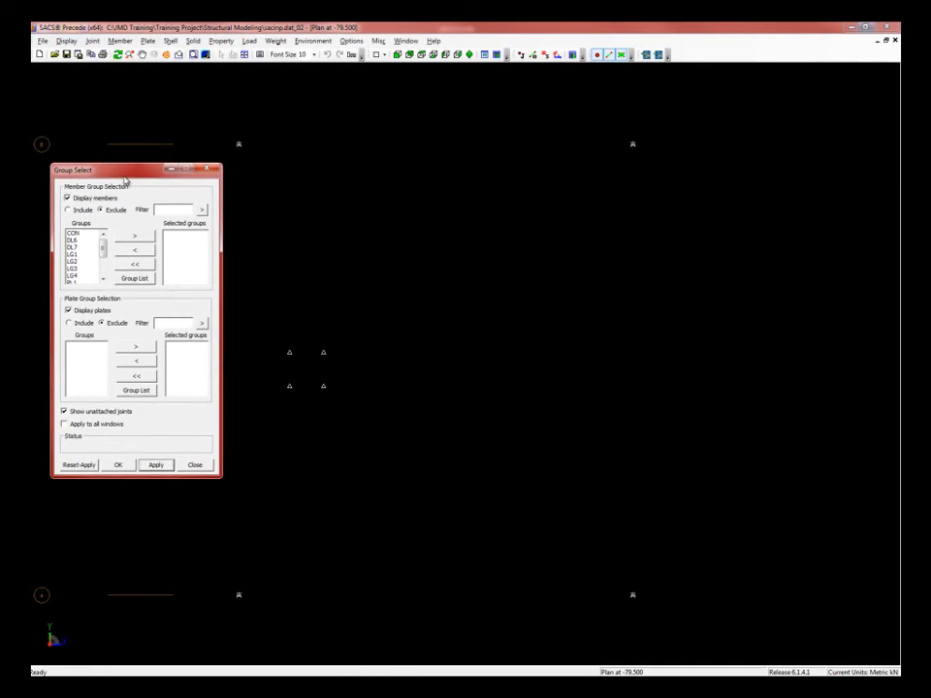
pyautogui.click(102, 280)
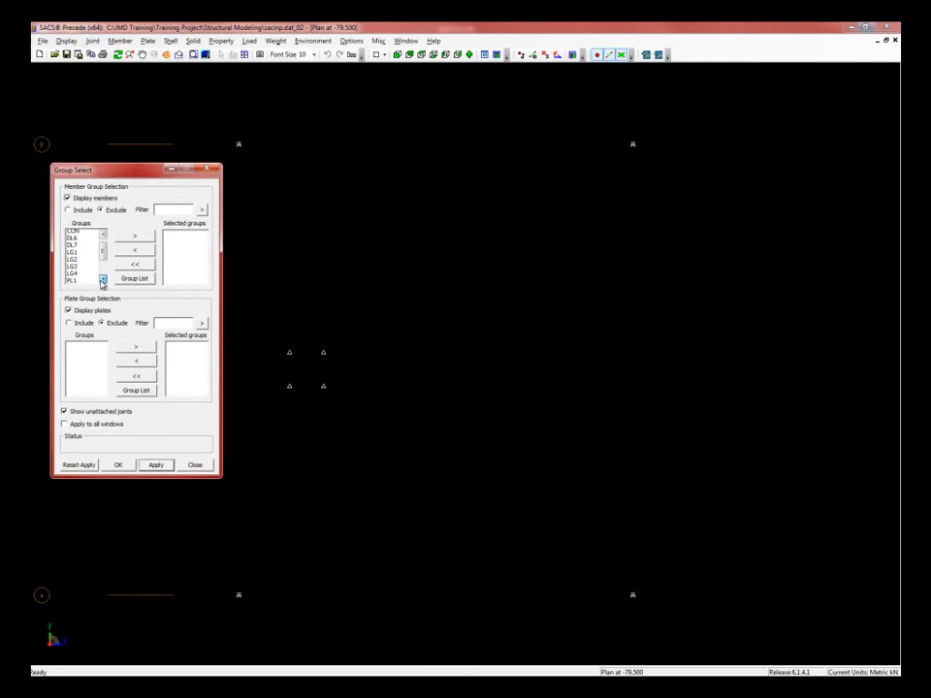
pyautogui.click(102, 280)
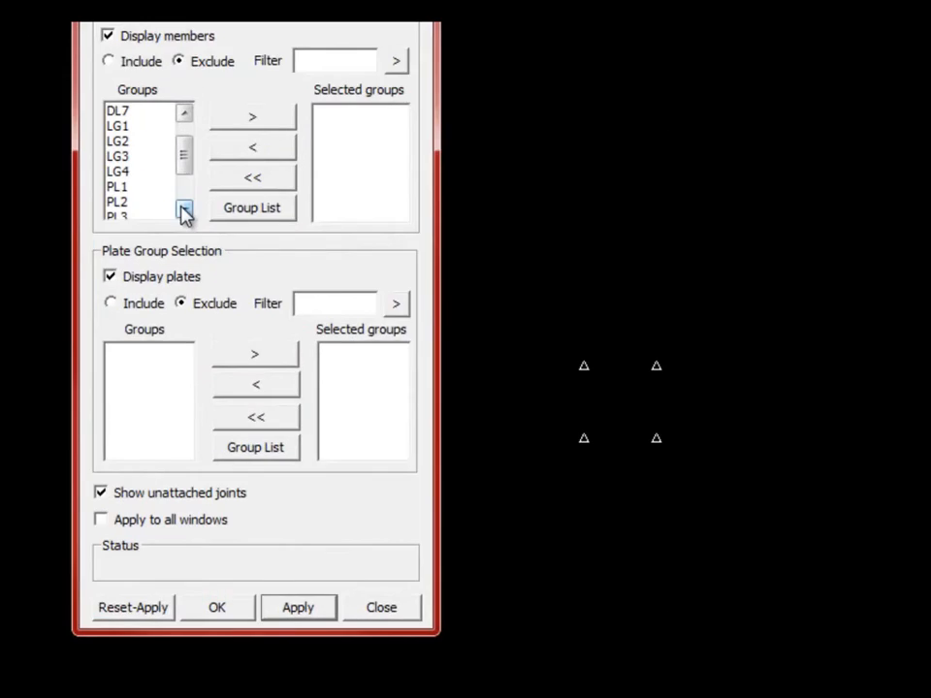
pyautogui.click(184, 212)
pyautogui.click(184, 211)
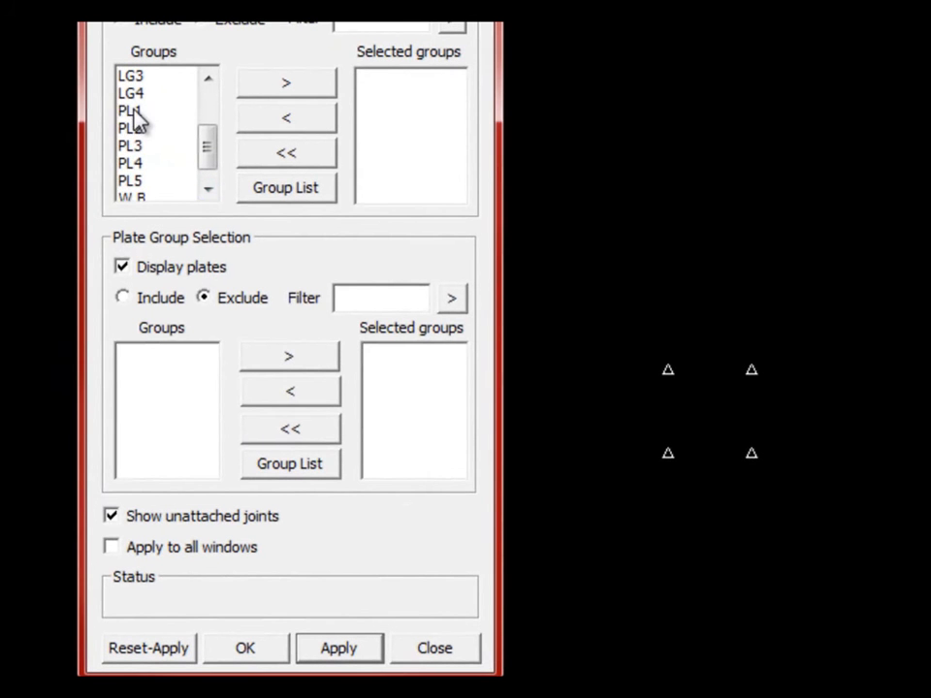
pyautogui.moveTo(134, 111); pyautogui.dragTo(145, 184)
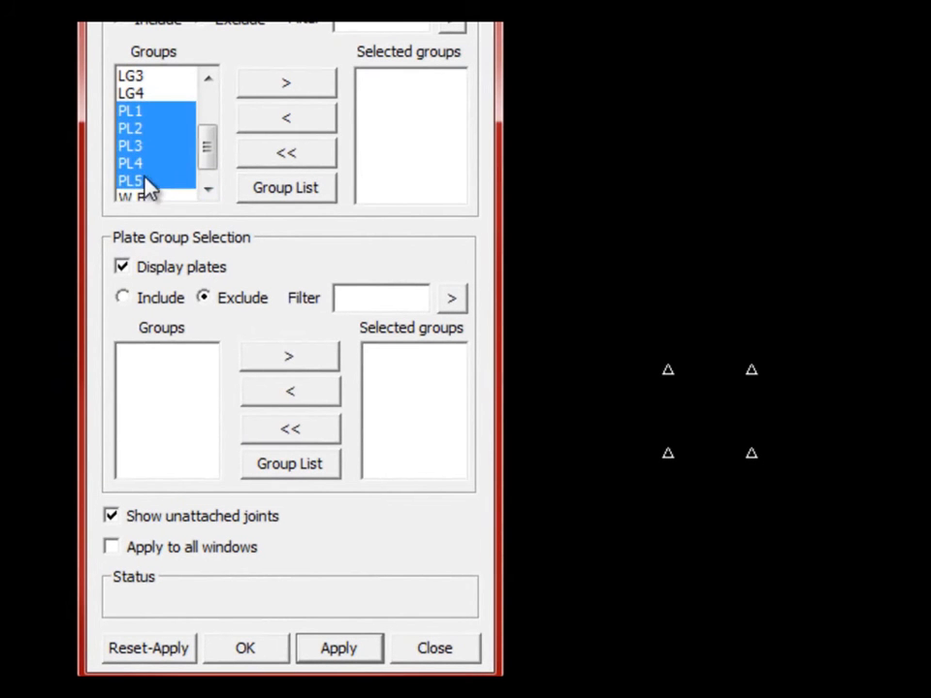
pyautogui.click(287, 85)
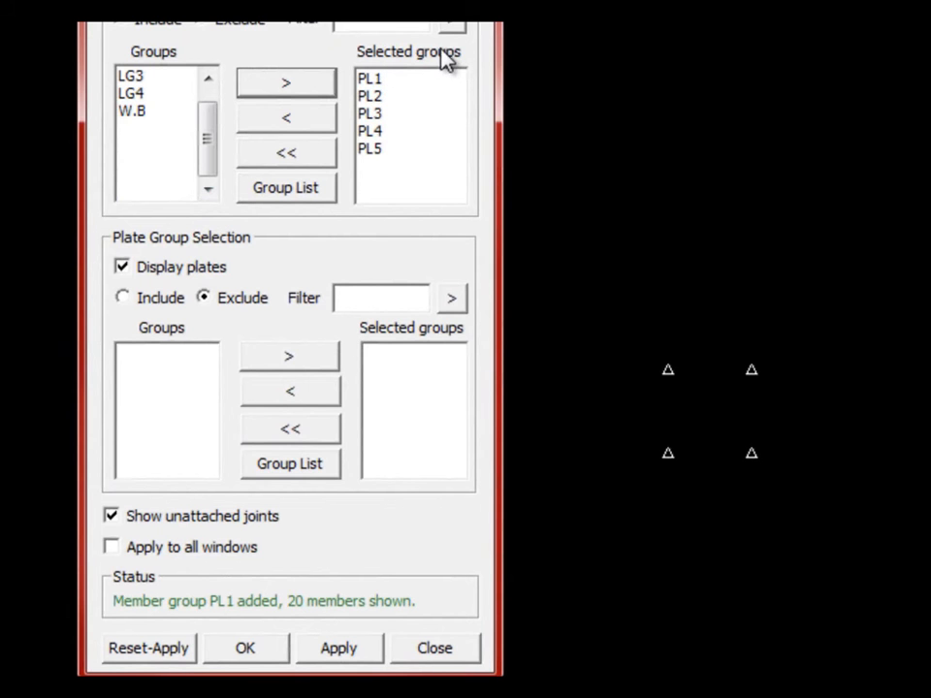
pyautogui.click(145, 113)
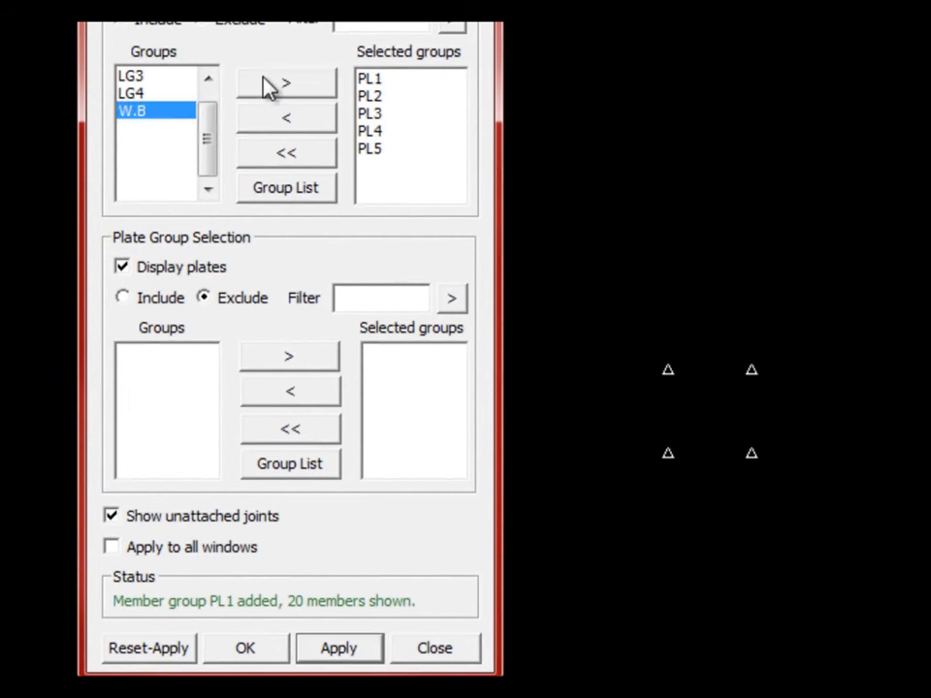
pyautogui.click(285, 85)
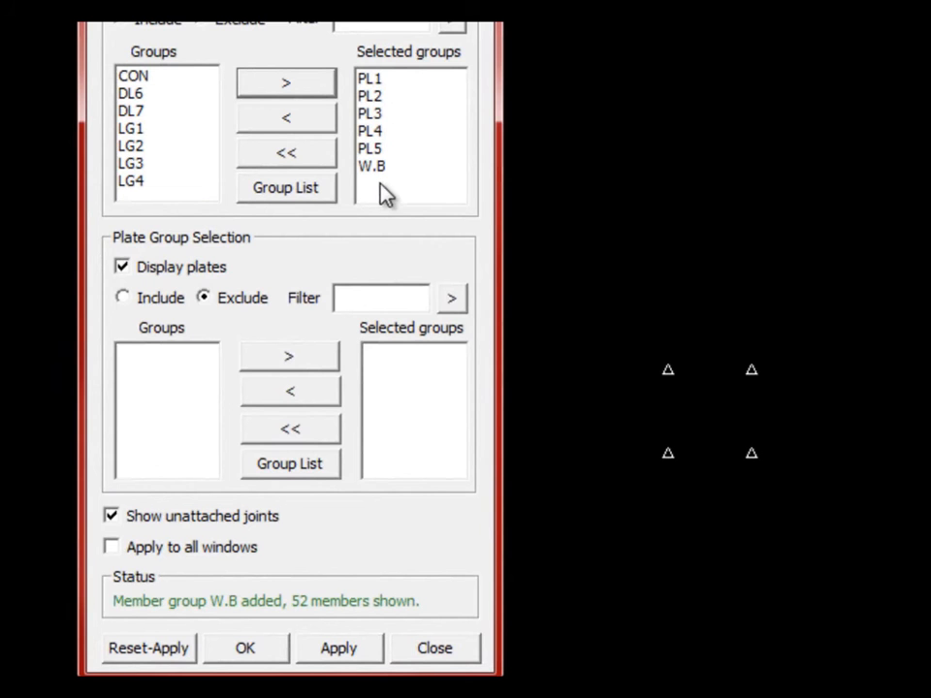
pyautogui.click(111, 517)
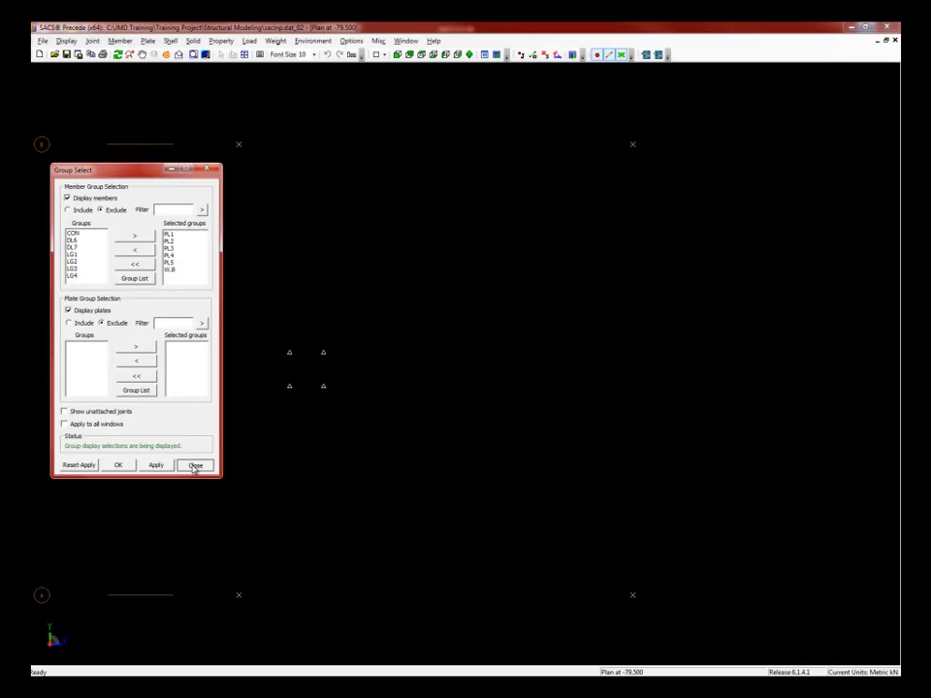
pyautogui.click(429, 650)
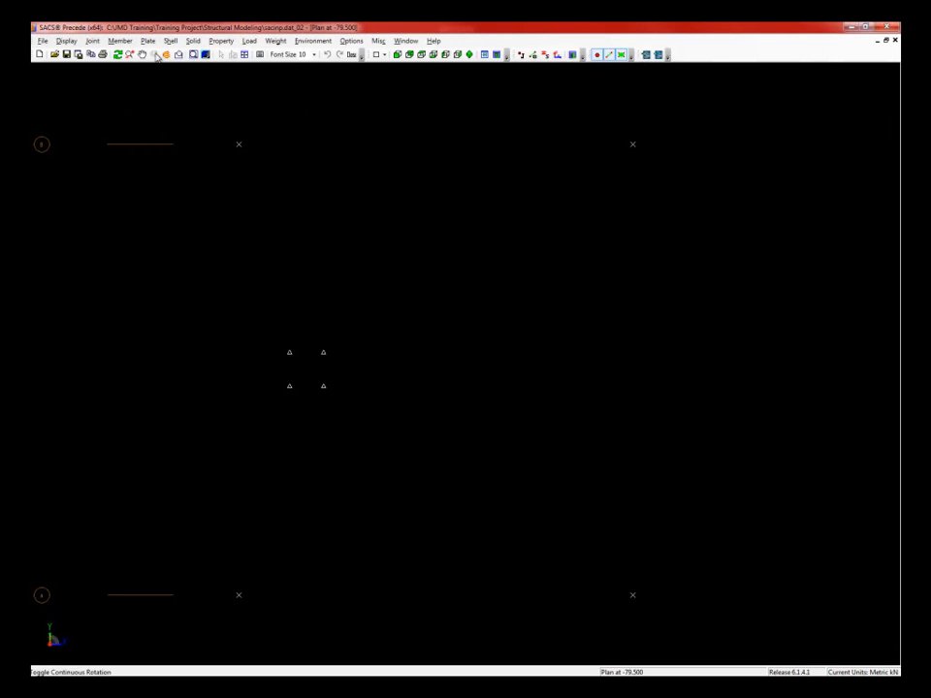
pyautogui.click(119, 41)
# - Show joint labels and add member 101L-102L in group H11
pyautogui.click(152, 115)
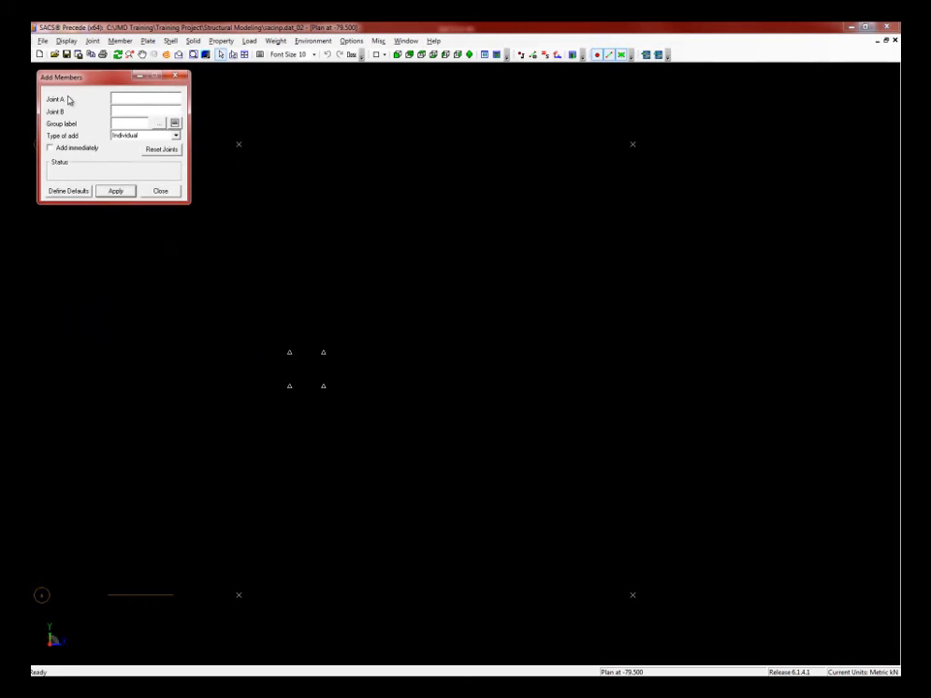
pyautogui.moveTo(83, 75); pyautogui.dragTo(86, 84)
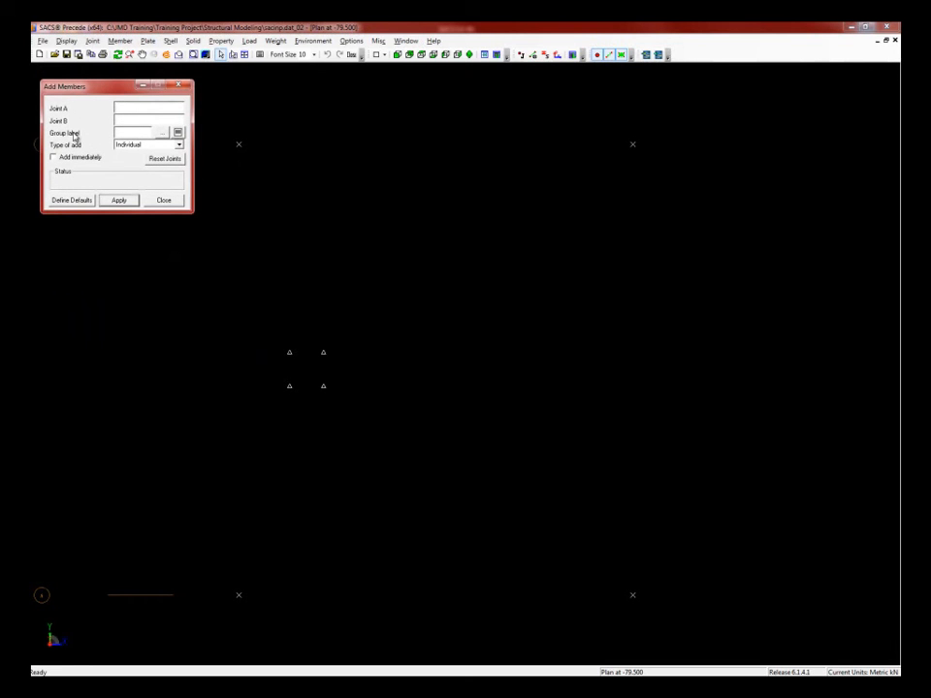
pyautogui.click(521, 55)
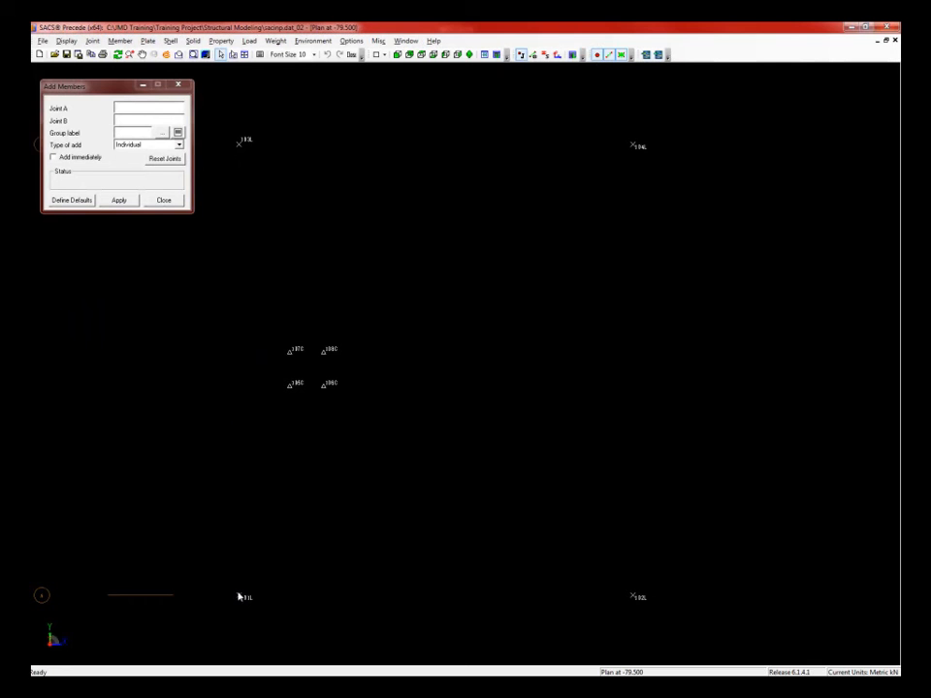
pyautogui.click(238, 596)
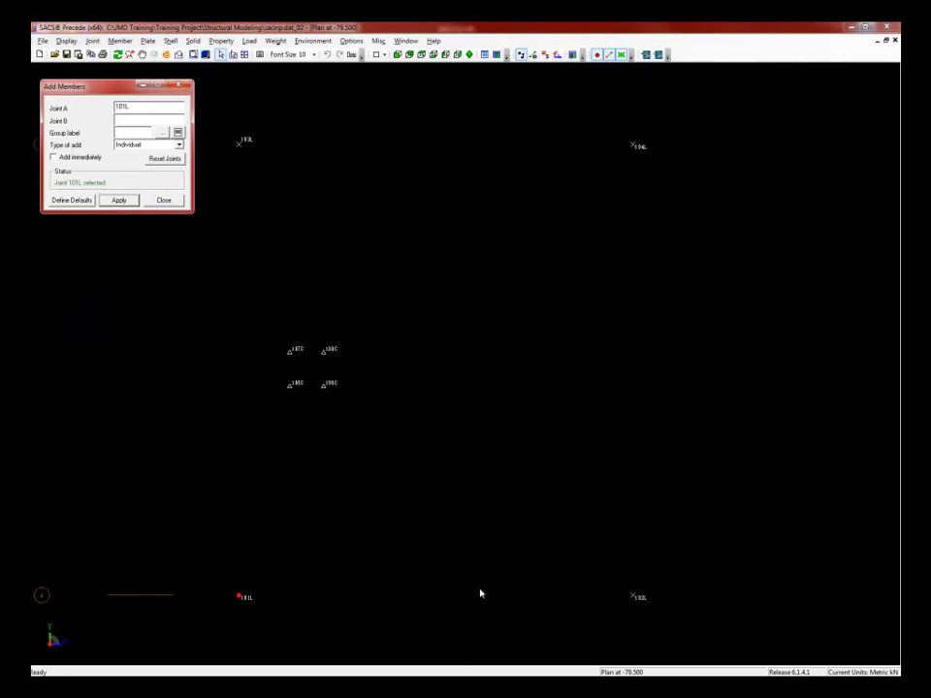
pyautogui.click(630, 597)
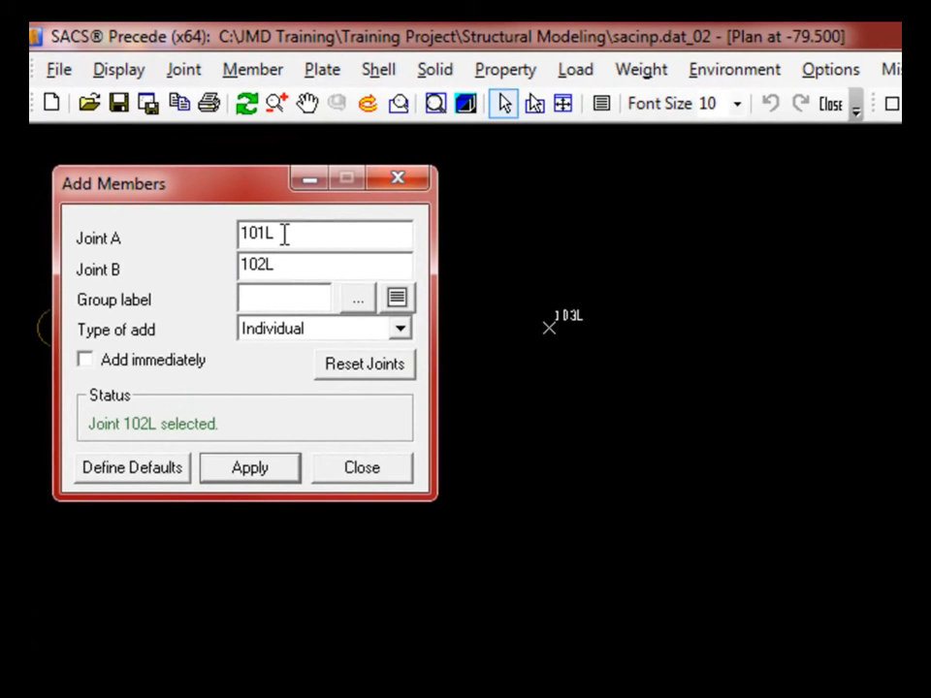
pyautogui.click(283, 234)
pyautogui.click(269, 299)
pyautogui.write('H11')
pyautogui.click(250, 470)
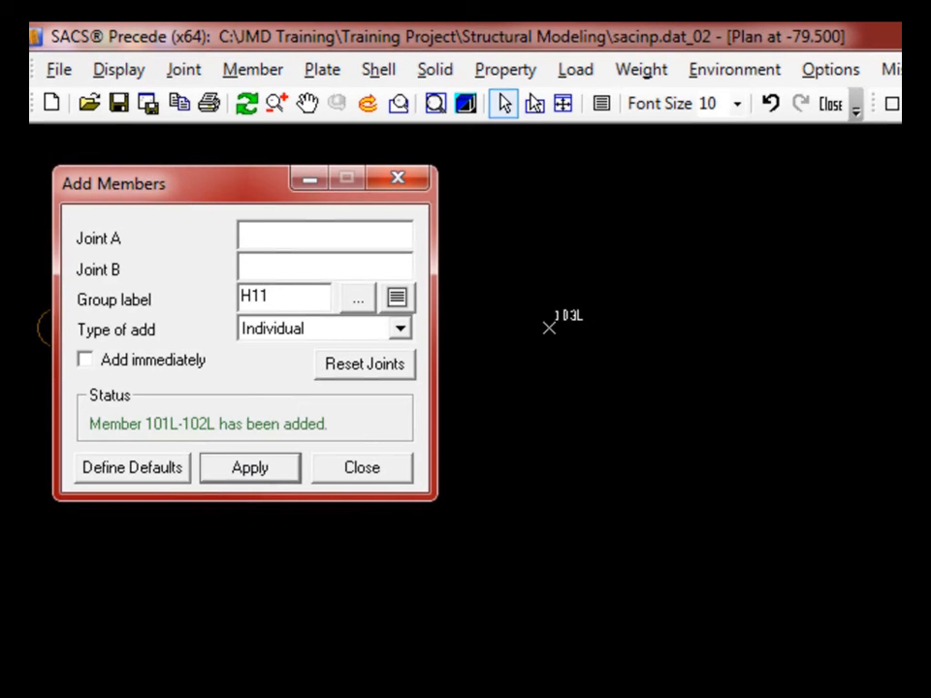
# - Add H11 members 101L-103L, 102L-104L and 103L-104L
pyautogui.click(44, 327)
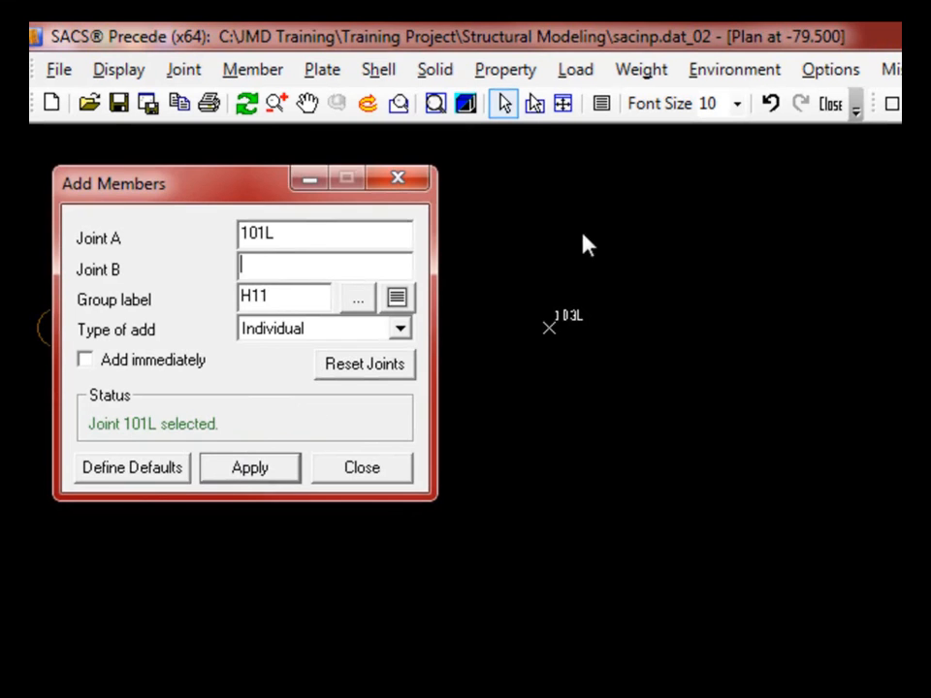
pyautogui.click(549, 328)
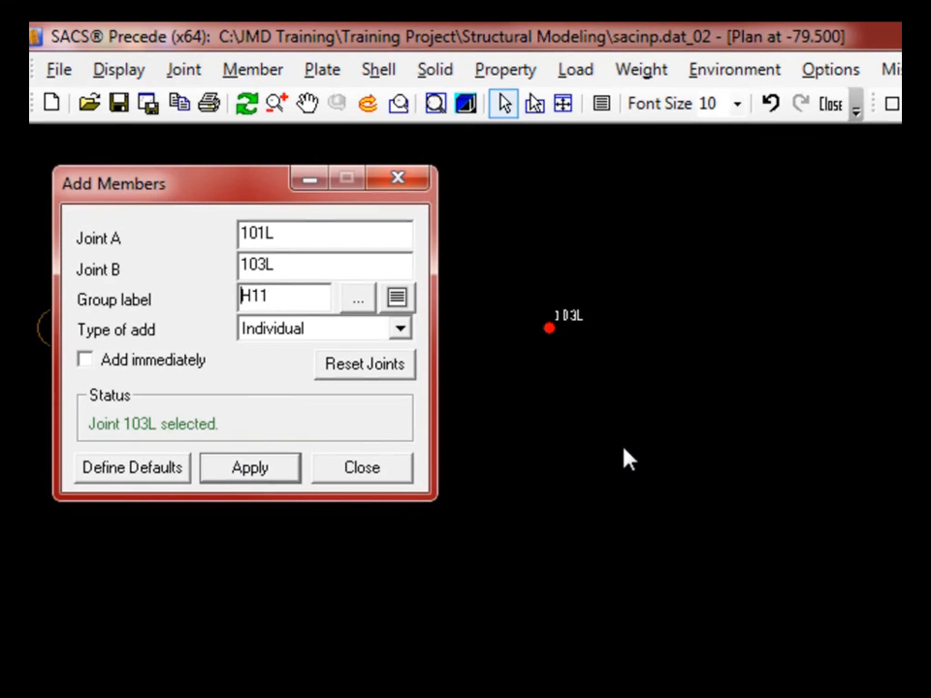
pyautogui.click(686, 502)
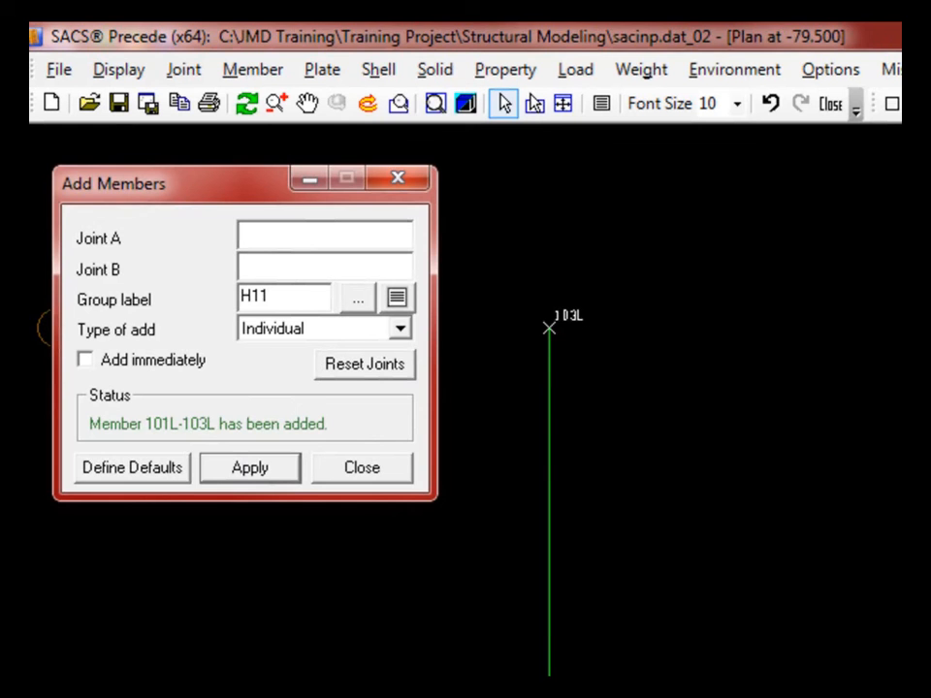
pyautogui.click(40, 328)
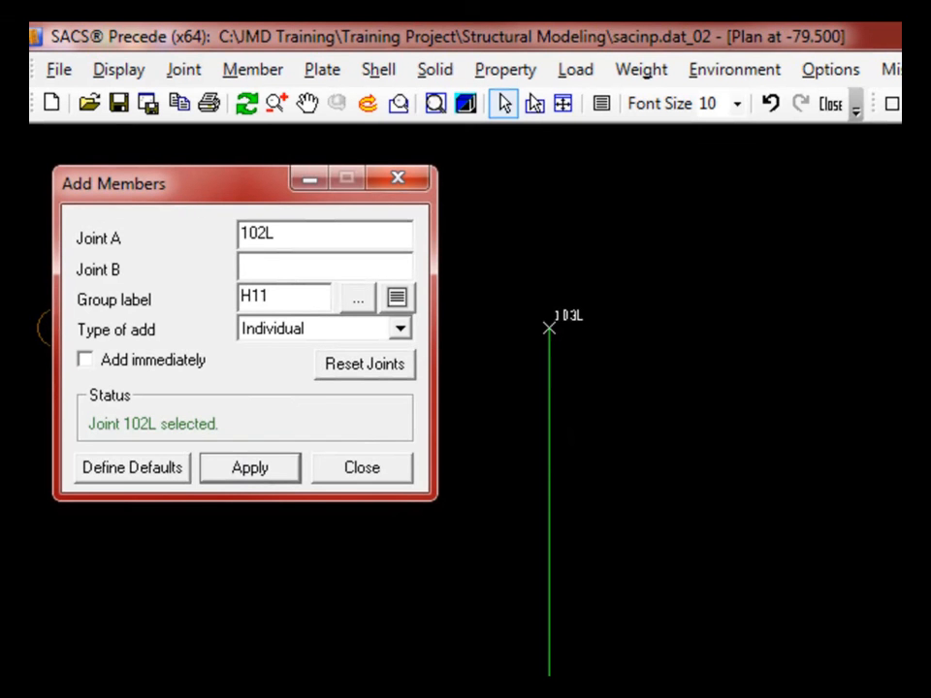
pyautogui.click(900, 328)
pyautogui.rightClick(900, 328)
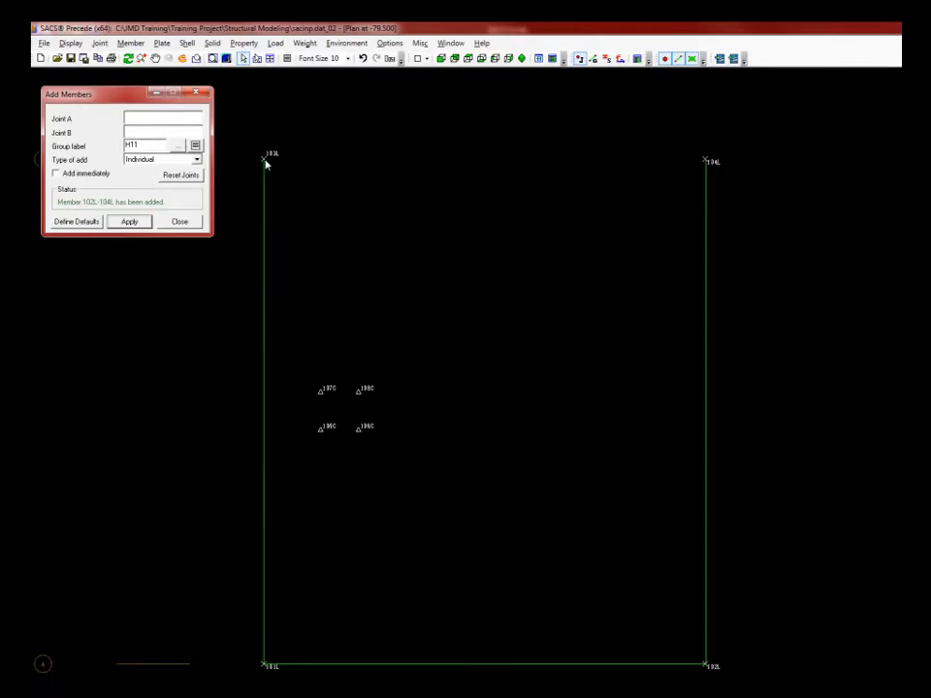
pyautogui.click(267, 161)
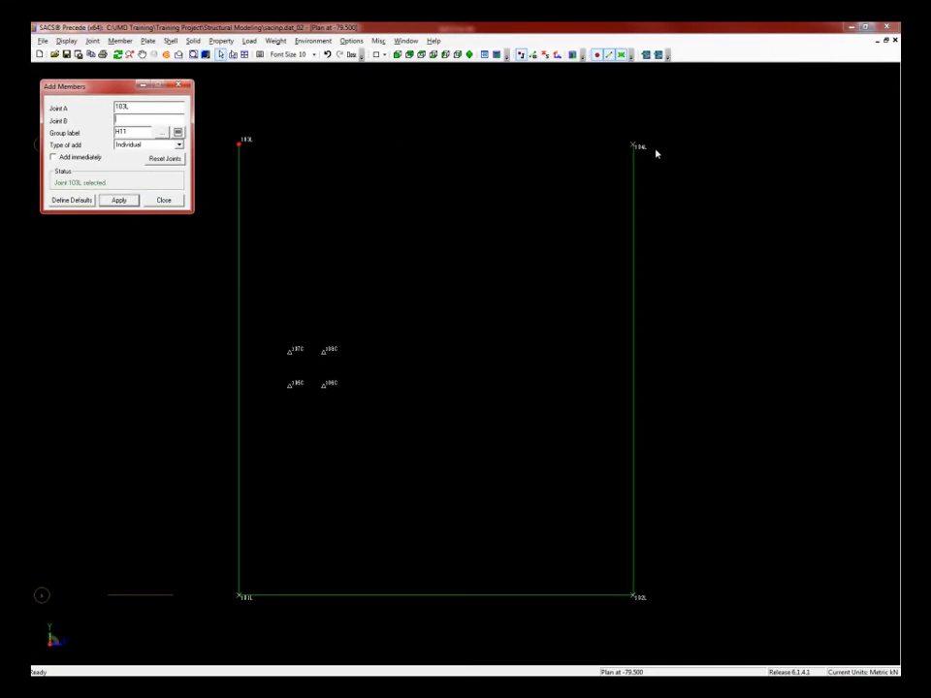
pyautogui.click(705, 161)
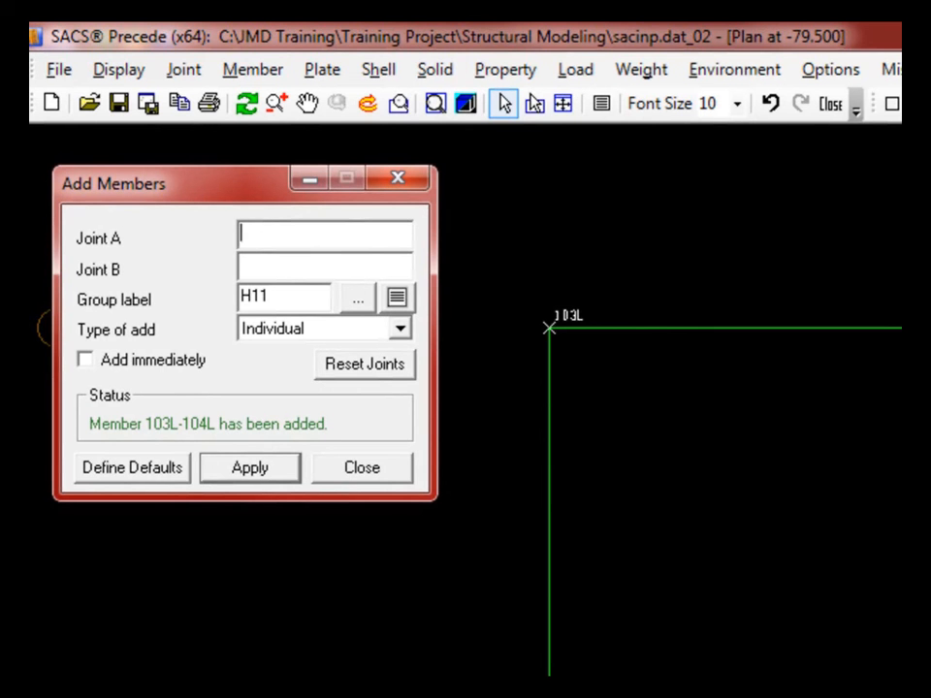
# - Start dividing members by ratio with new joint name 1100
pyautogui.click(398, 178)
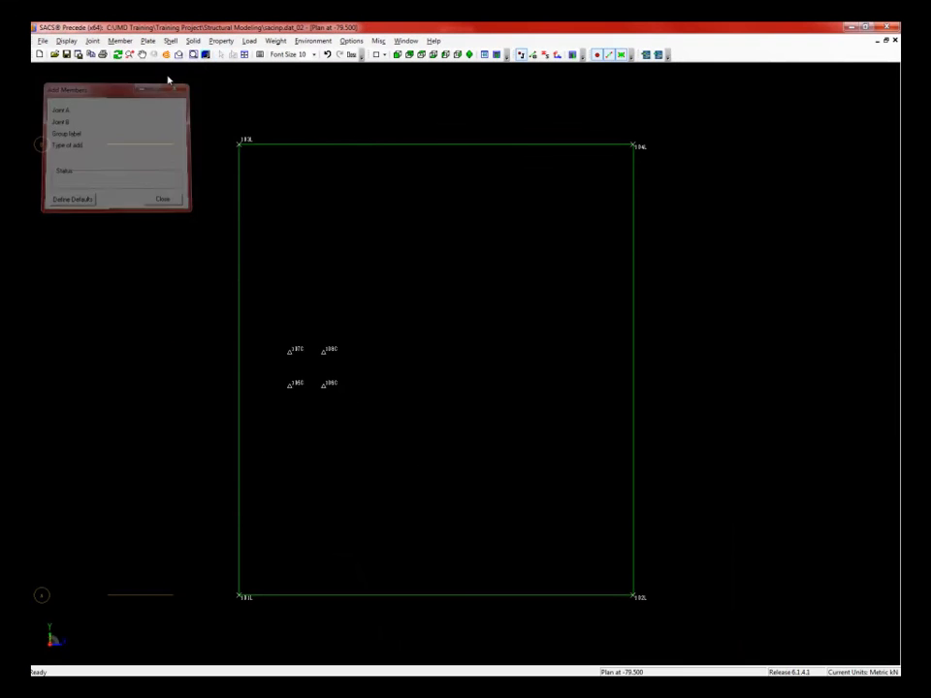
pyautogui.click(120, 41)
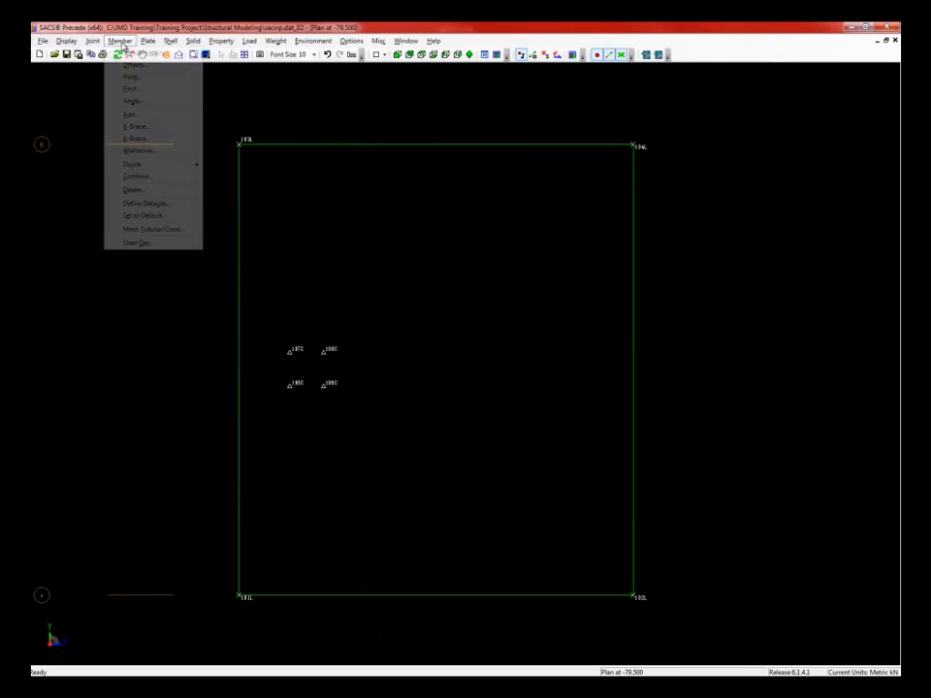
pyautogui.moveTo(153, 166)
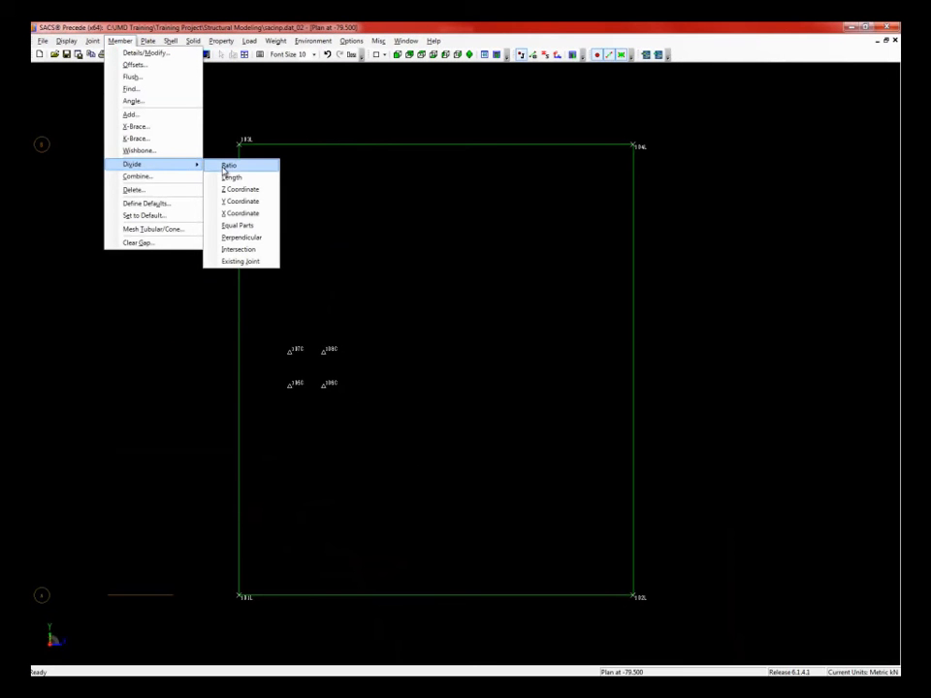
pyautogui.click(226, 172)
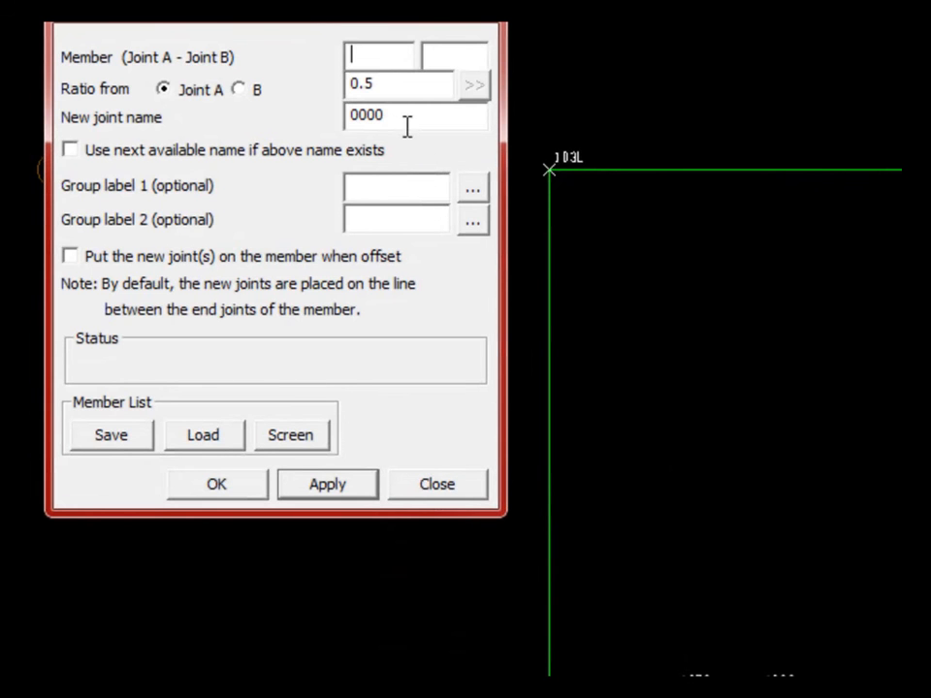
pyautogui.moveTo(401, 115); pyautogui.dragTo(327, 112)
pyautogui.write('1100')
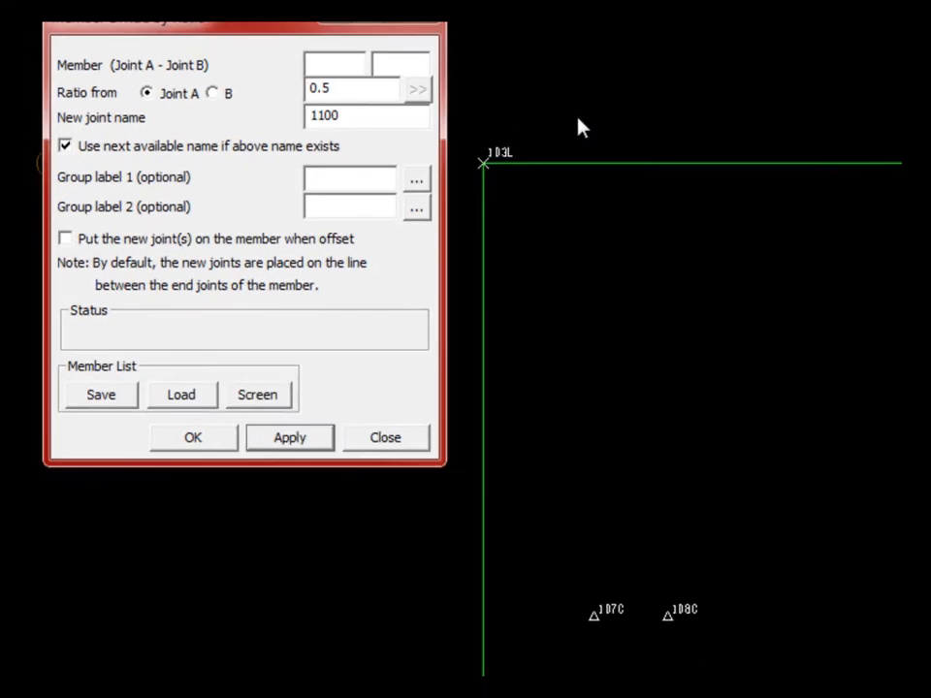
# - Split members 103L-104L, 101L-102L and 102L-104L at ratio 0.5
pyautogui.click(449, 142)
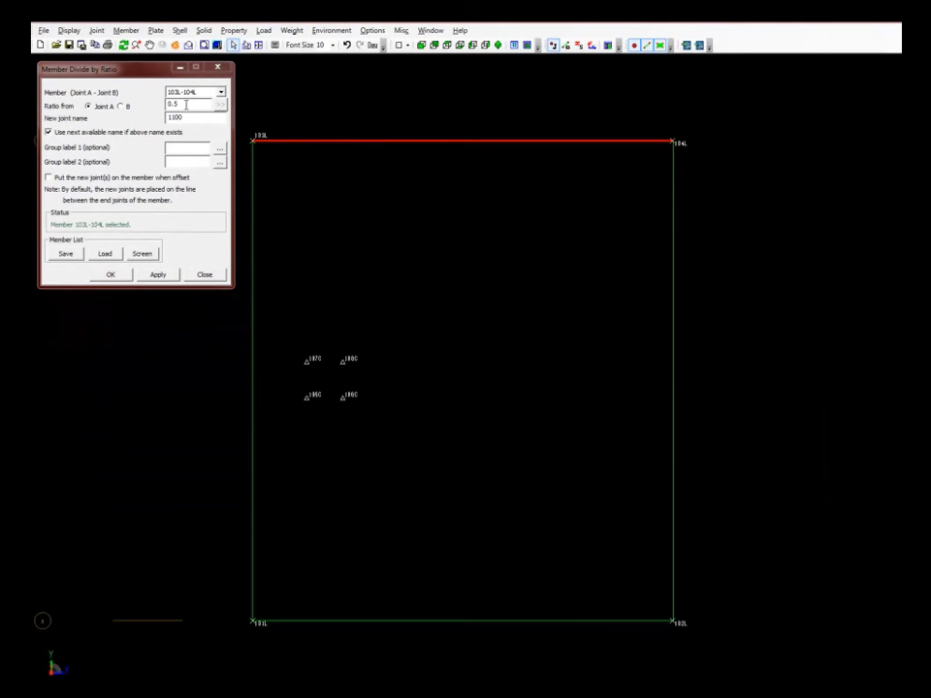
pyautogui.click(185, 104)
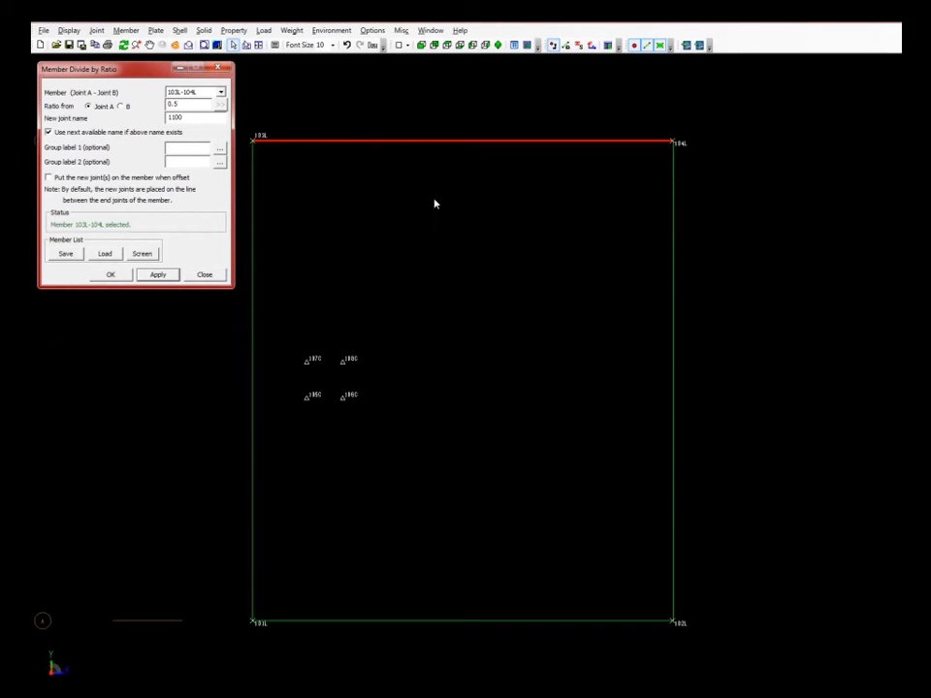
pyautogui.press('Return')
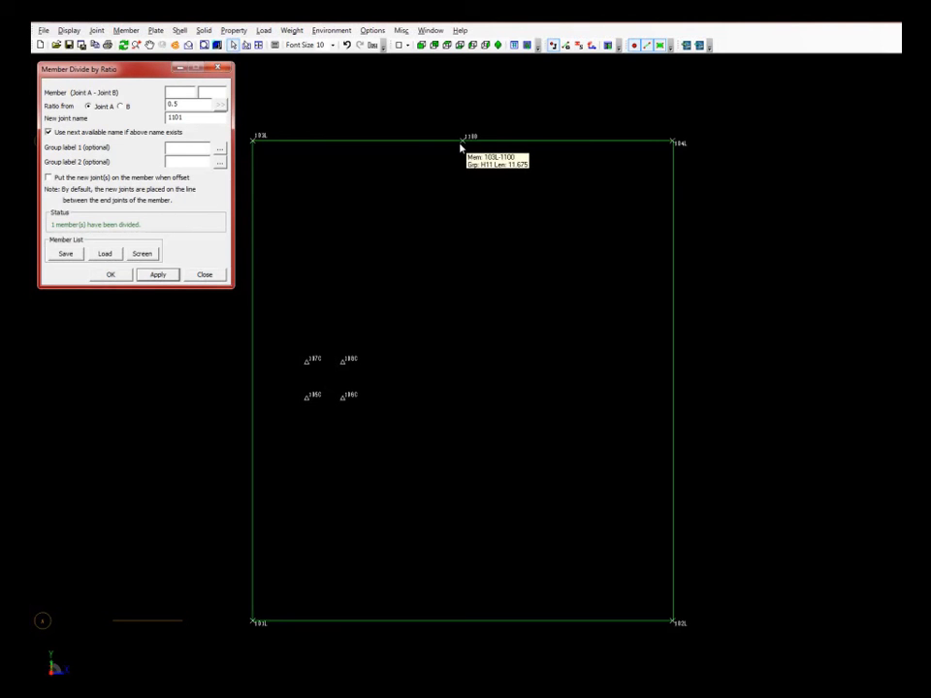
pyautogui.click(419, 621)
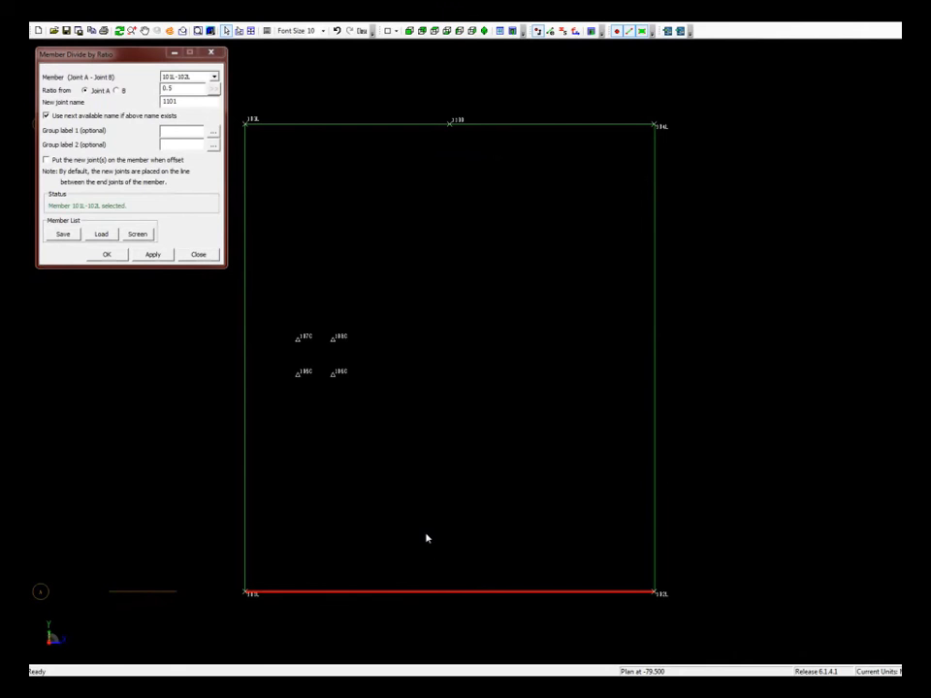
pyautogui.press('Return')
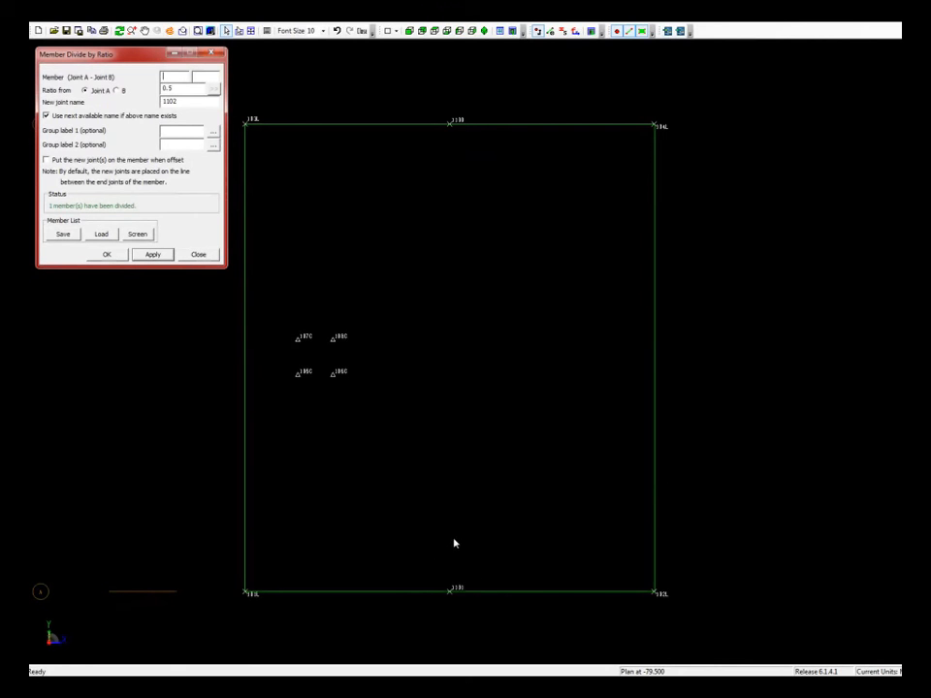
pyautogui.click(657, 349)
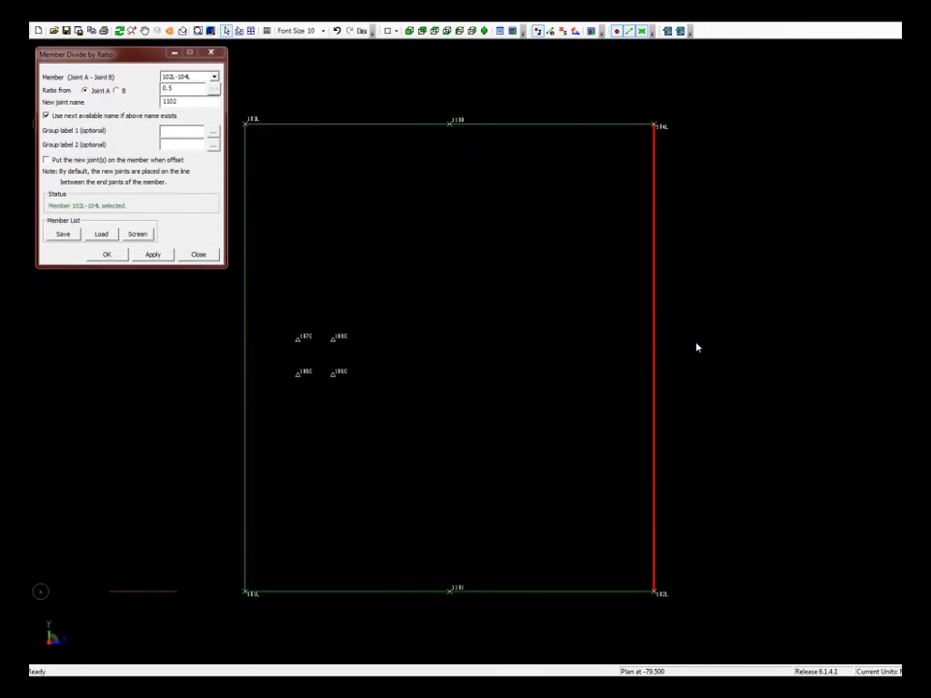
pyautogui.press('Return')
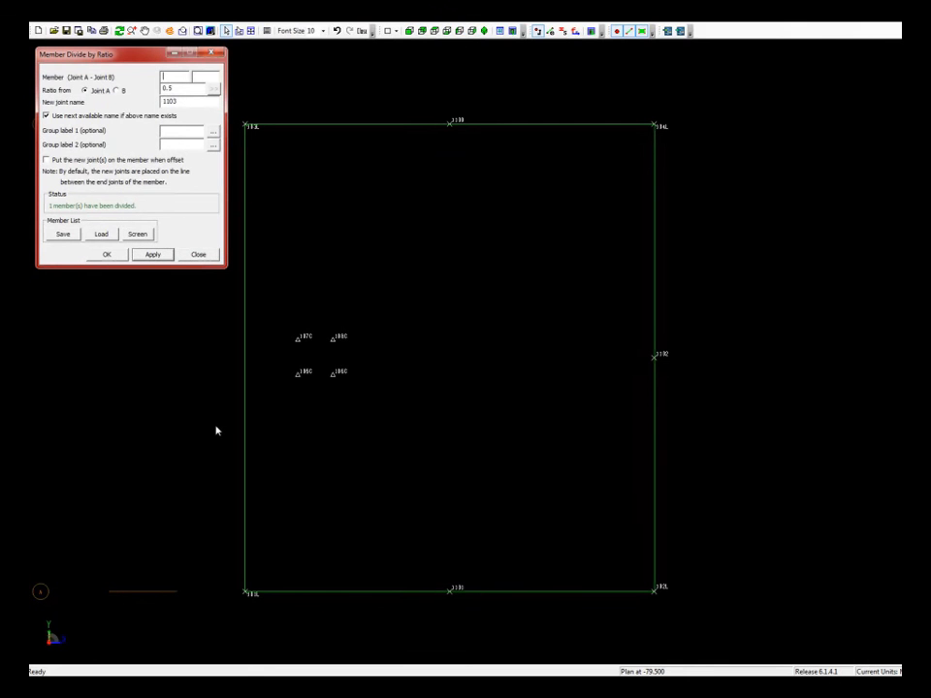
pyautogui.click(205, 255)
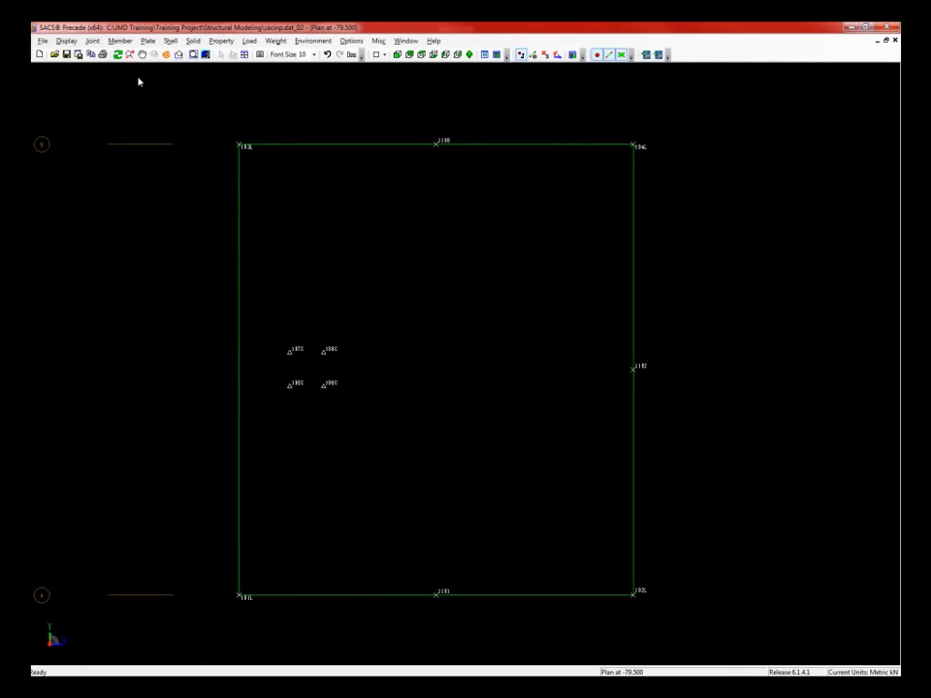
pyautogui.click(120, 41)
# - Divide member 101L-103L by length, adding joint 1103 at 11.35 m from 101L
pyautogui.moveTo(167, 167)
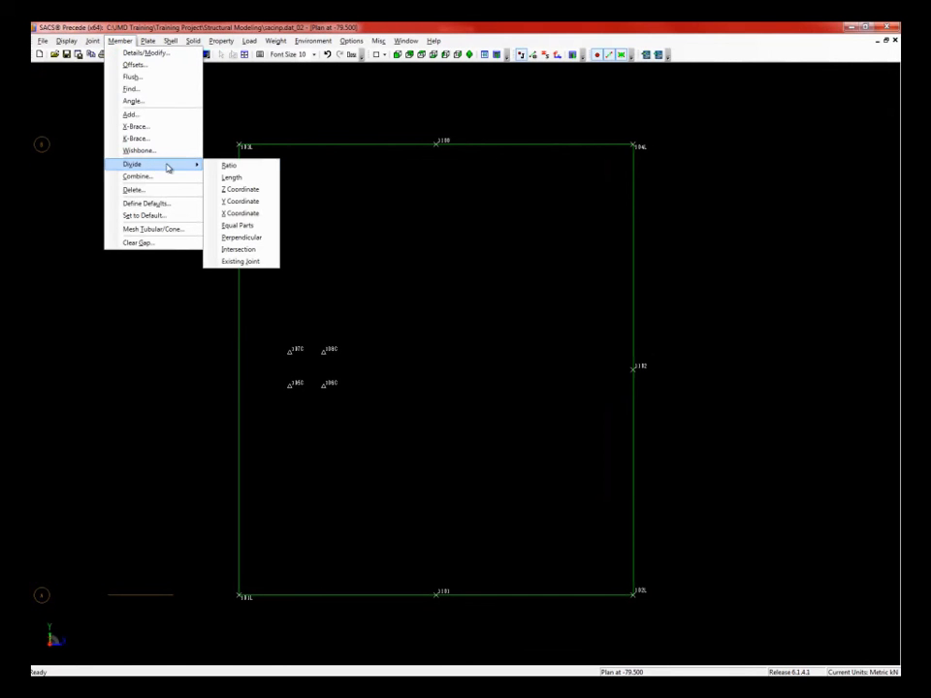
pyautogui.click(232, 179)
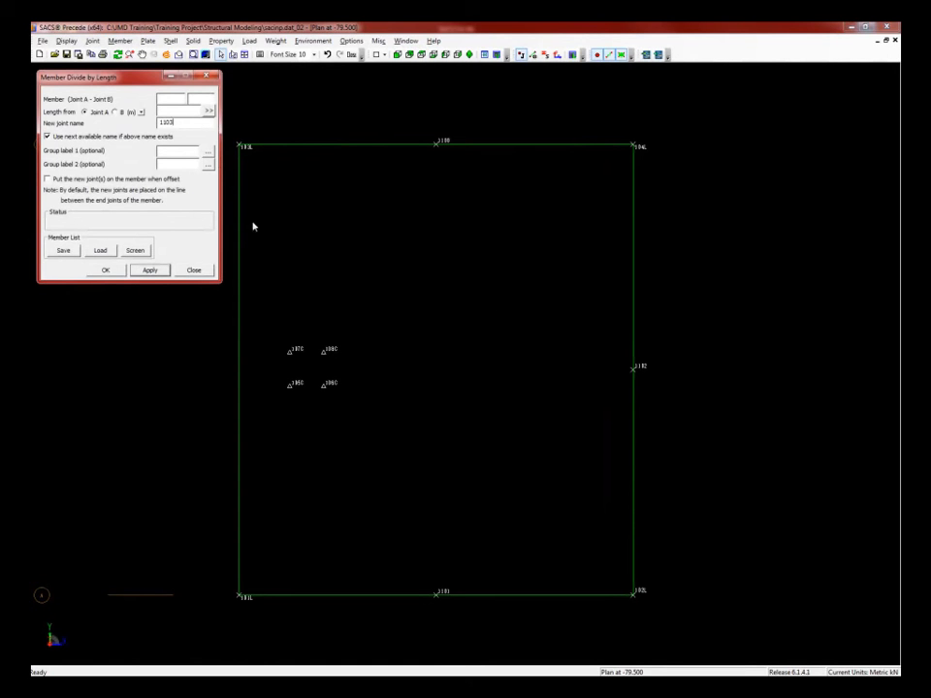
pyautogui.click(239, 441)
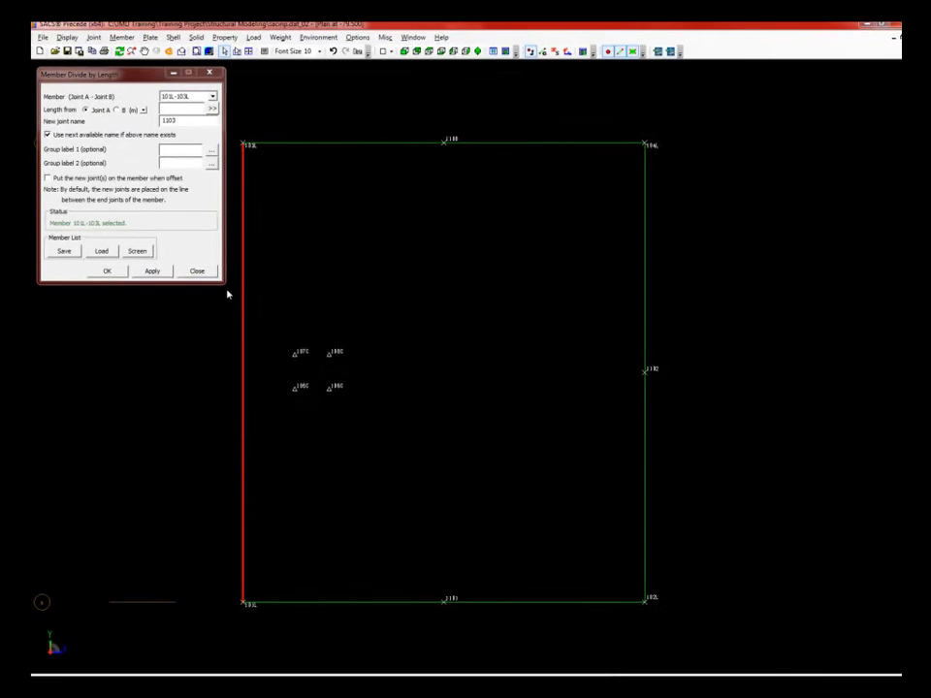
pyautogui.click(178, 110)
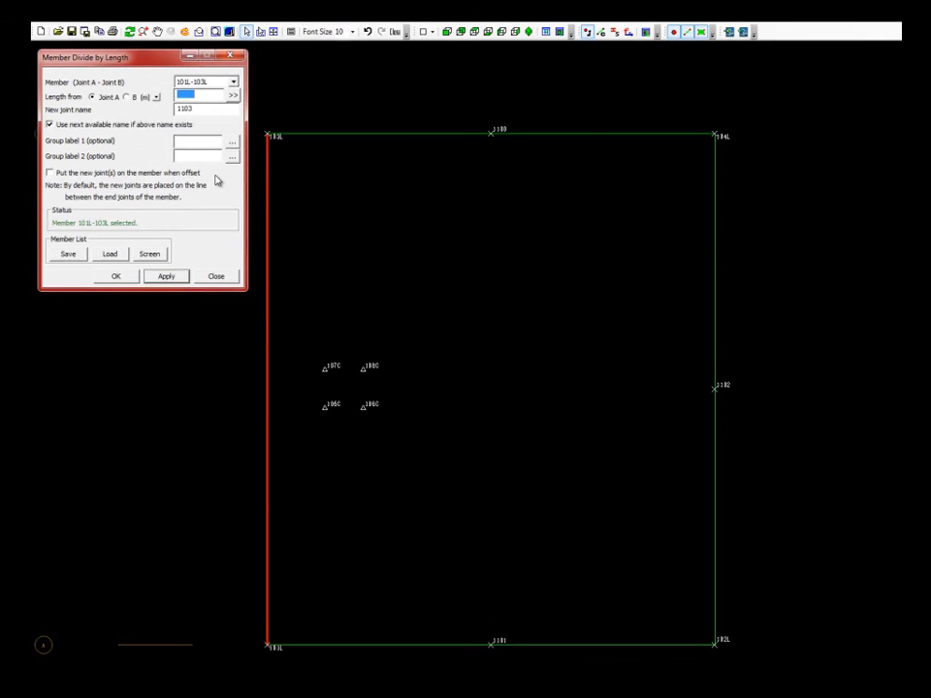
pyautogui.write('11.35')
pyautogui.press('Return')
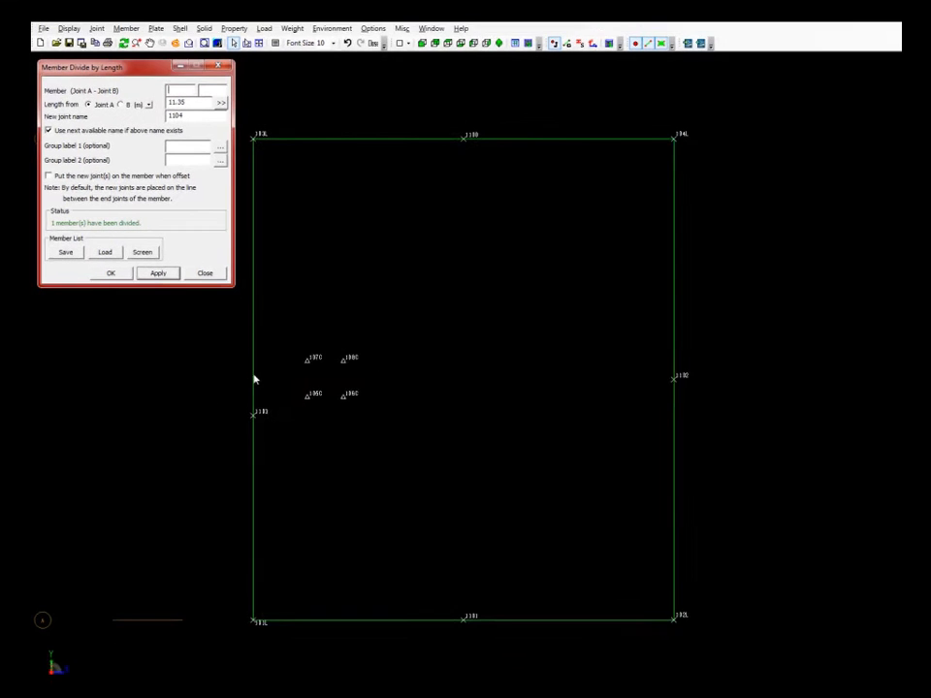
# - Divide member 1103-103L to add joint 1104 at 4 m above 1103
pyautogui.click(253, 384)
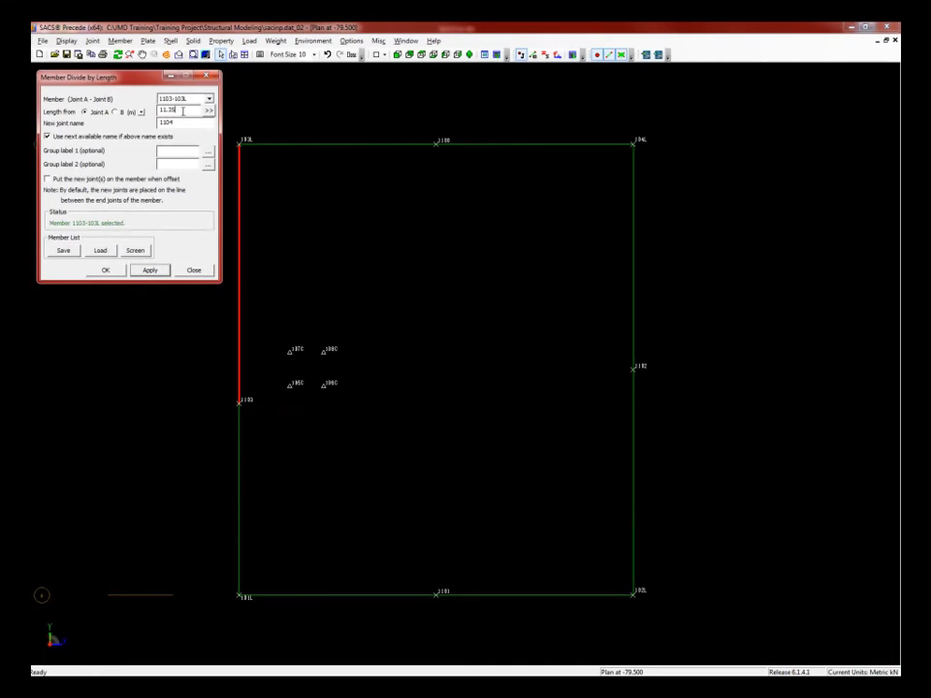
pyautogui.moveTo(184, 111); pyautogui.dragTo(156, 112)
pyautogui.write('4')
pyautogui.press('Return')
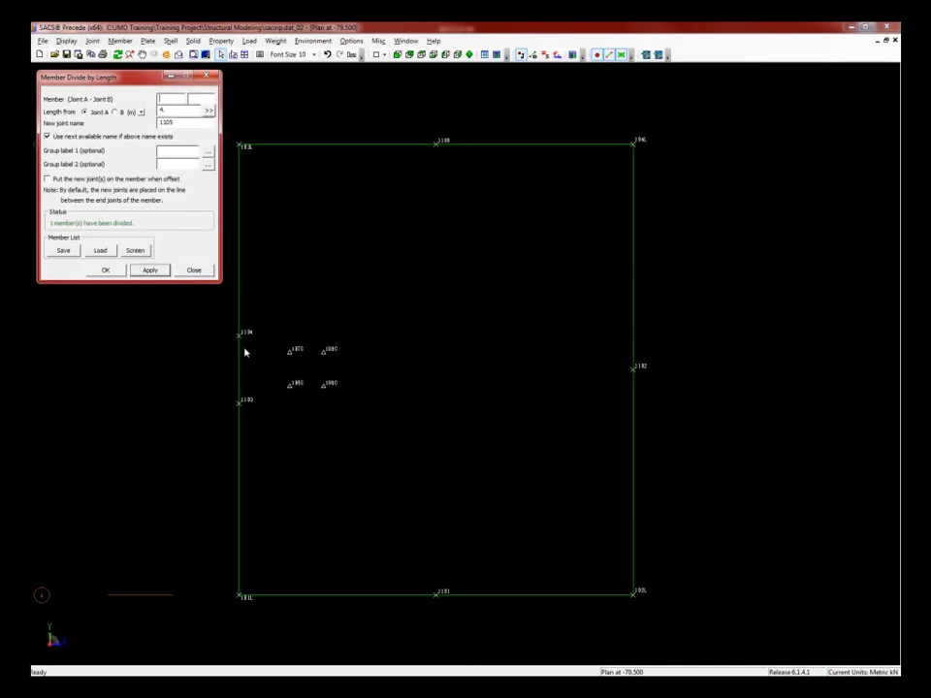
pyautogui.moveTo(244, 353)
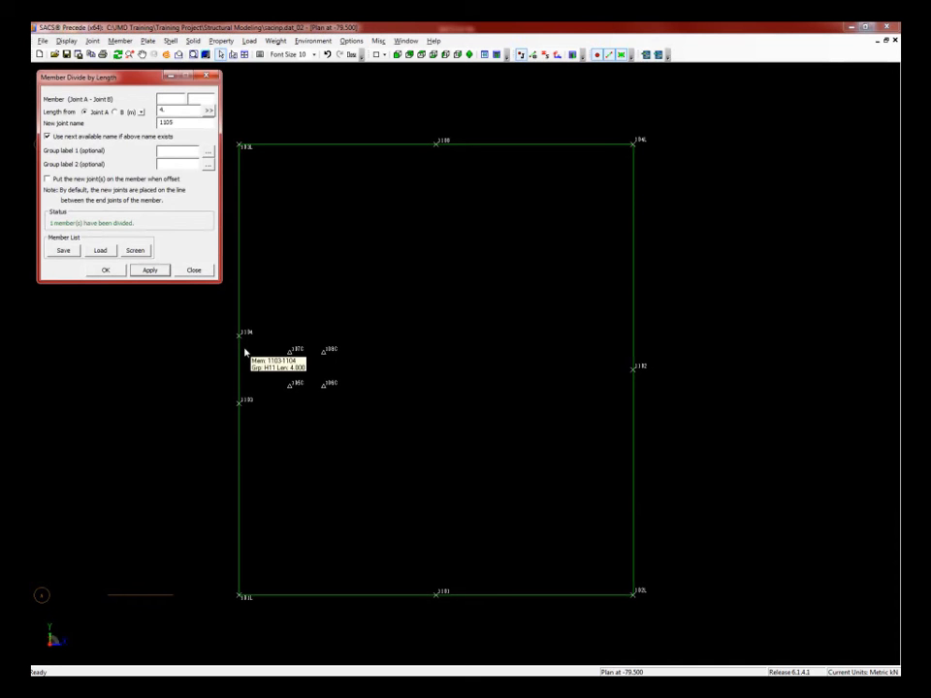